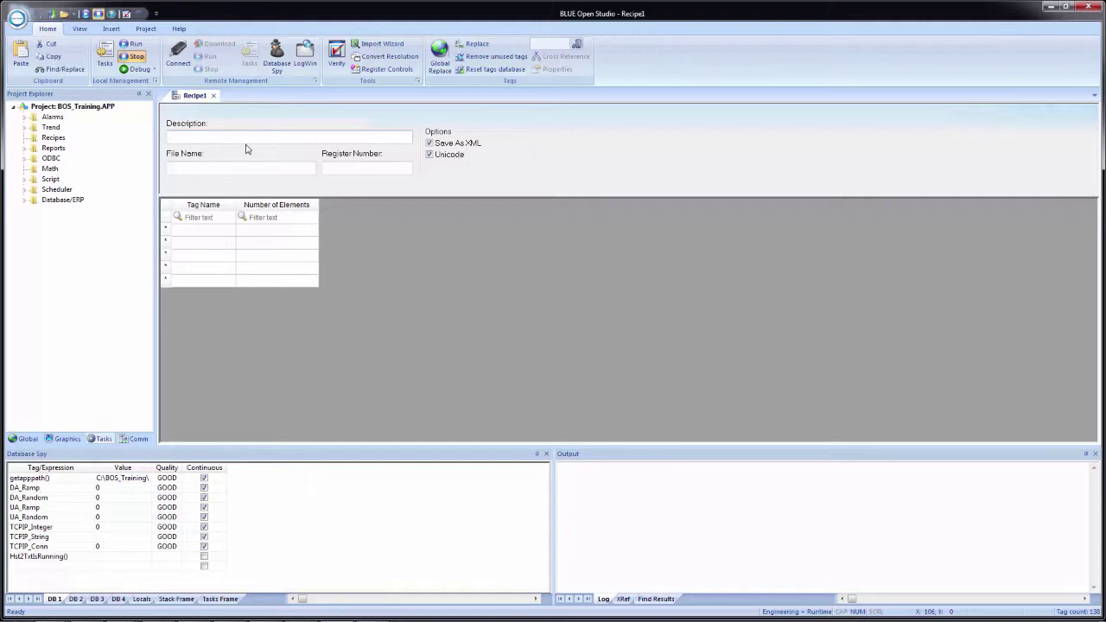
Step: Describe the recipe sheet as "Sushi Recipe" and set its file name to the tag reference {RecipeName}
type("Sushi Recipe")
key("Tab")
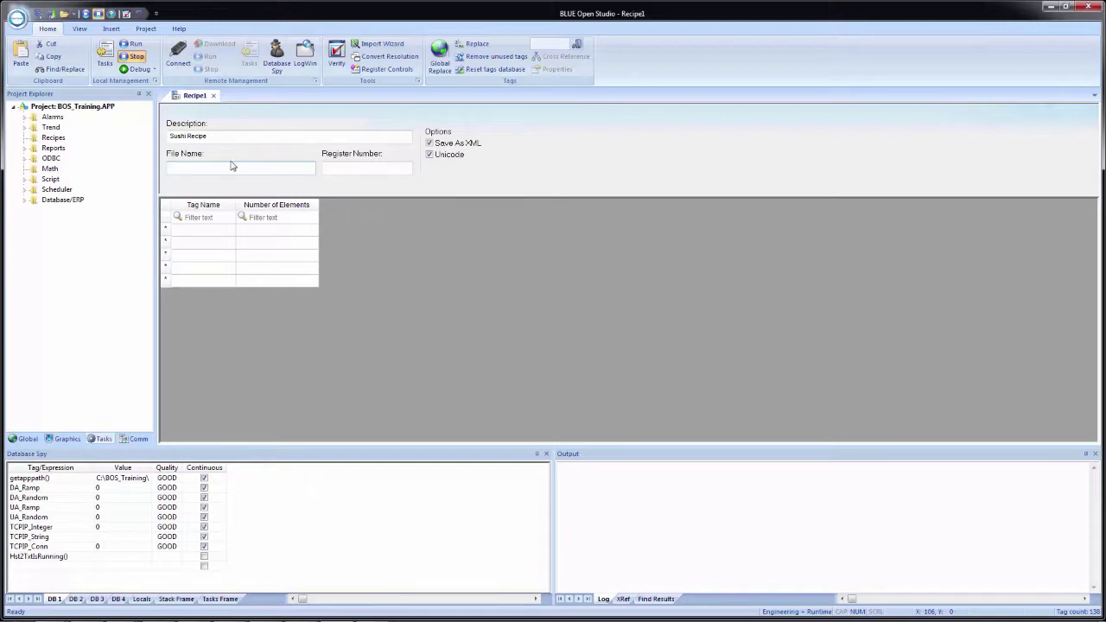
right_click(233, 167)
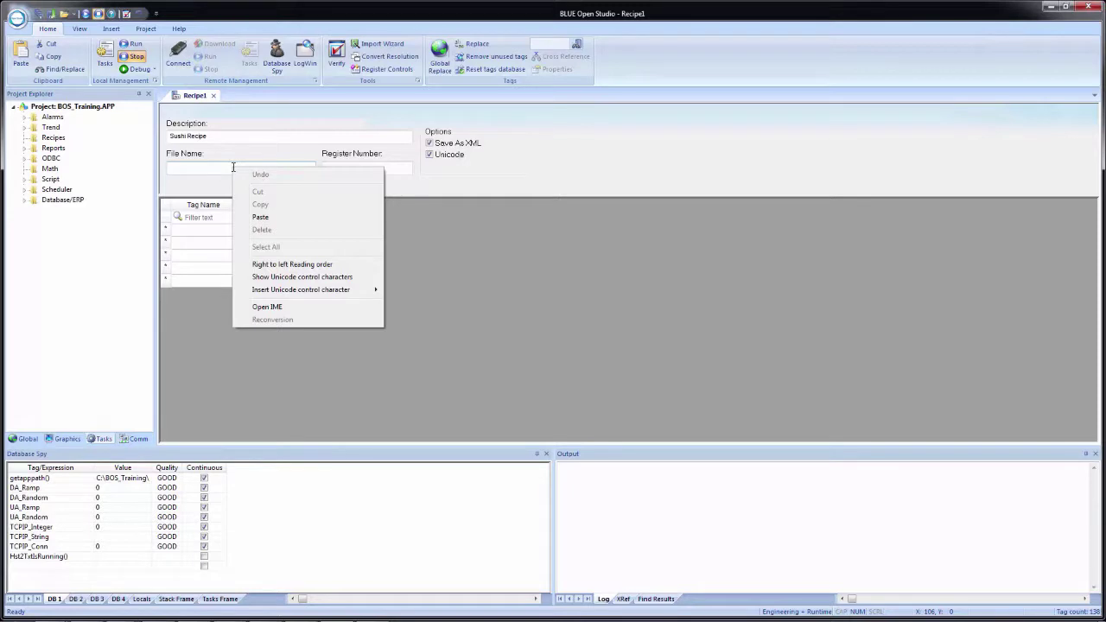
left_click(232, 167)
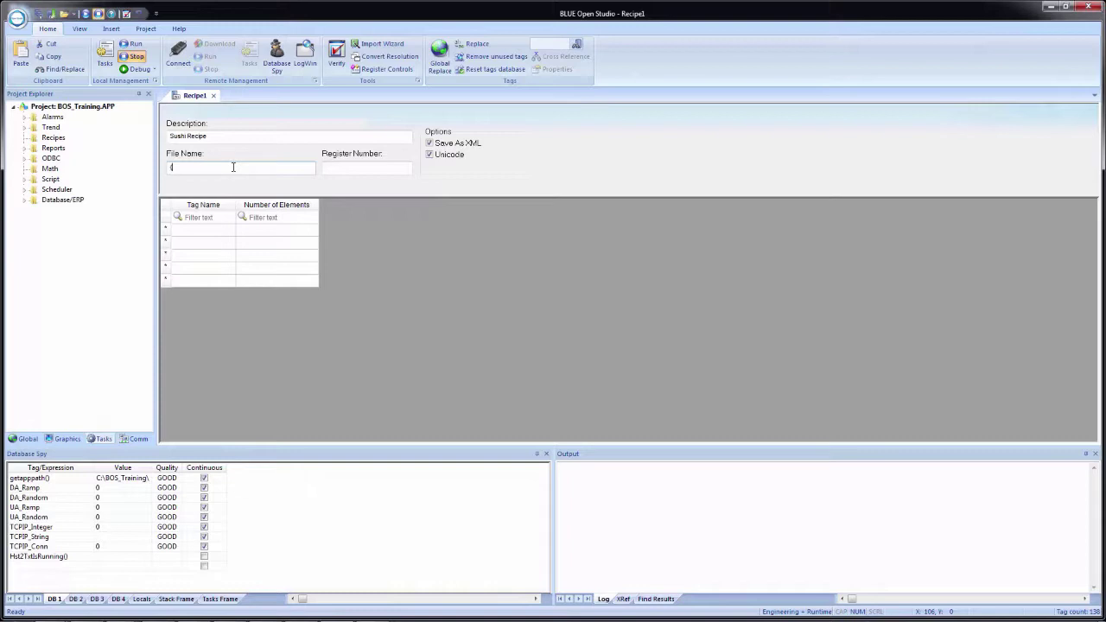
type("RecipeName}")
left_click(329, 170)
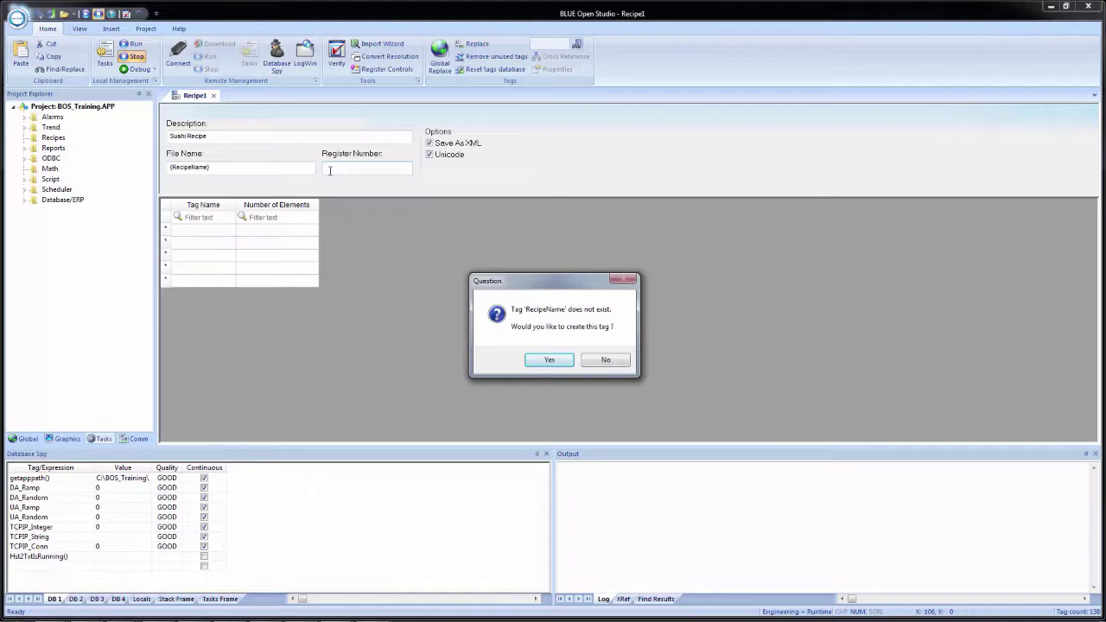
Step: Create the missing RecipeName tag with type String and scope Local
left_click(553, 360)
left_click(551, 309)
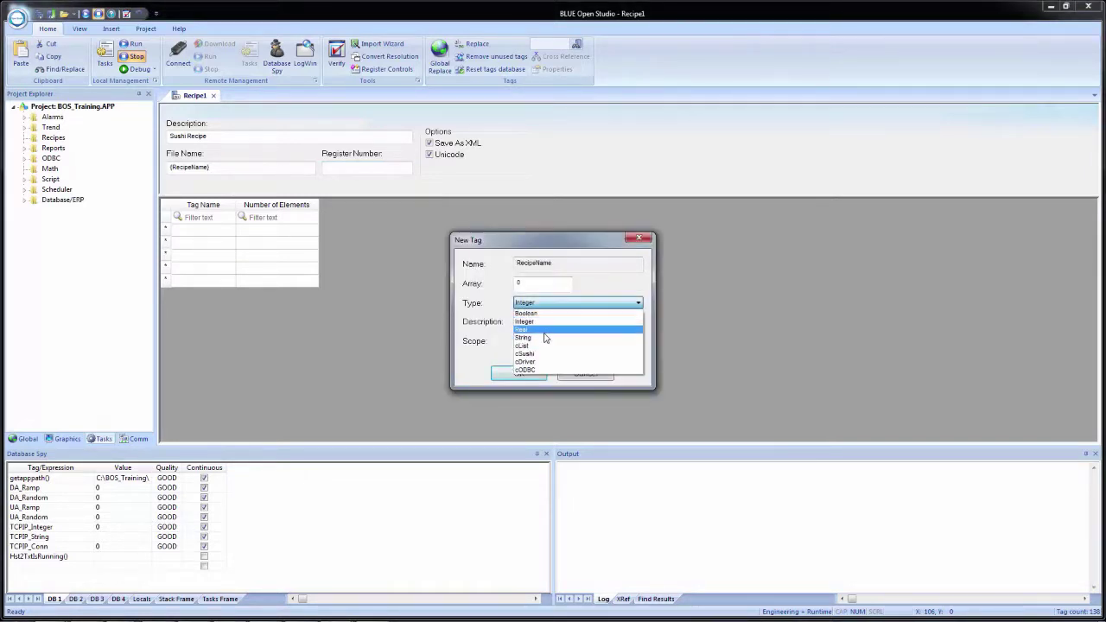
left_click(539, 345)
left_click(539, 342)
left_click(539, 358)
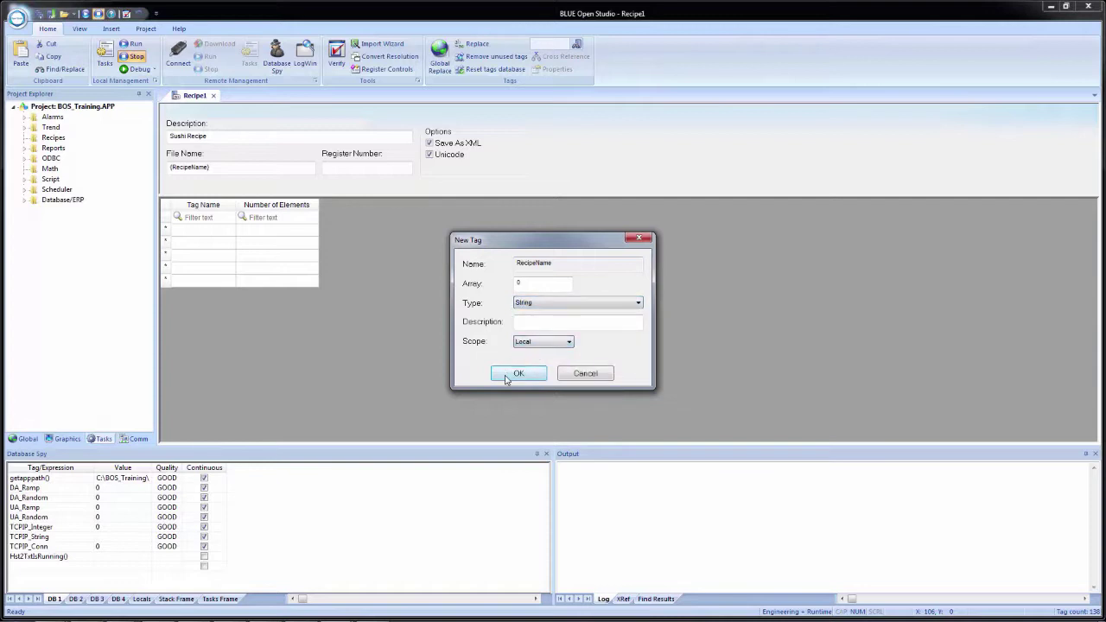
left_click(510, 374)
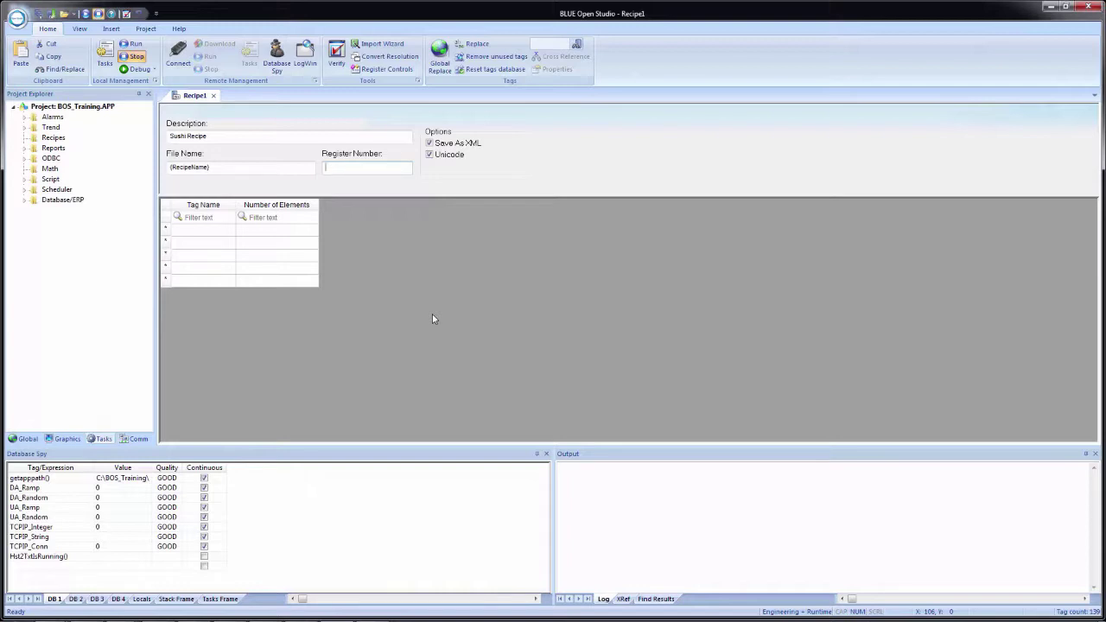
Step: Turn off saving the recipe as XML and insert the Sushi tag's Nori member in the first tag row
left_click(471, 144)
right_click(194, 231)
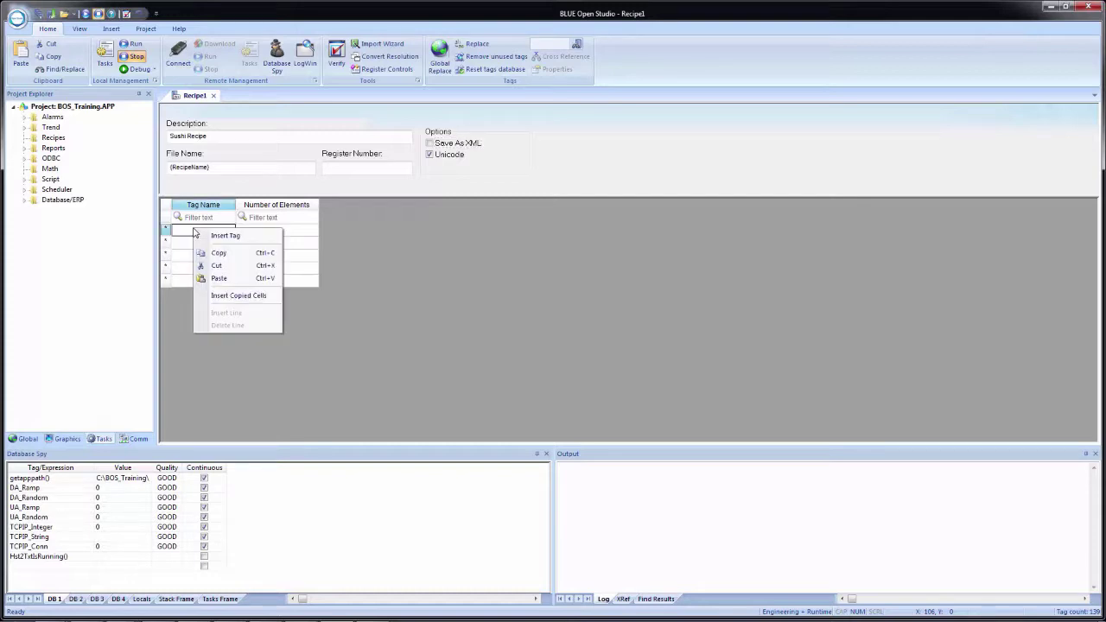
left_click(223, 240)
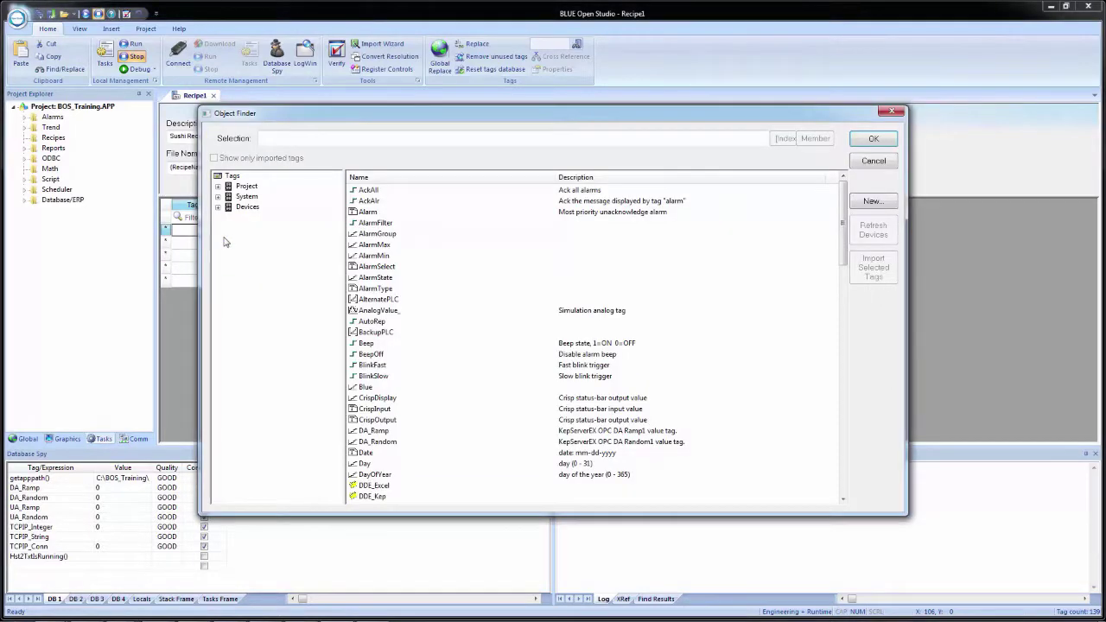
left_click(246, 186)
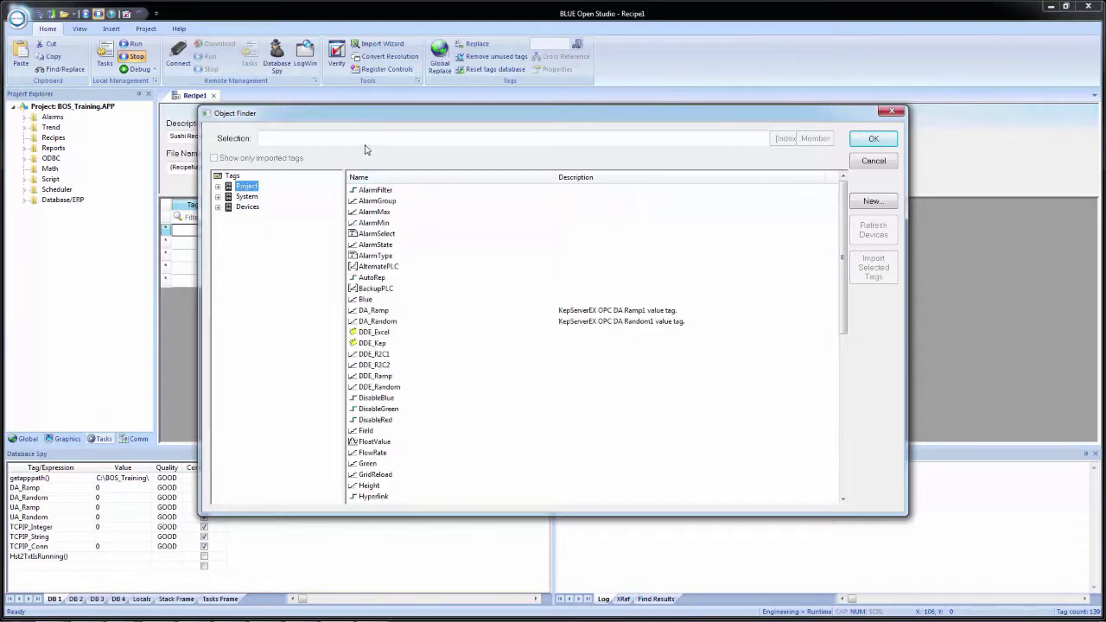
left_click(365, 141)
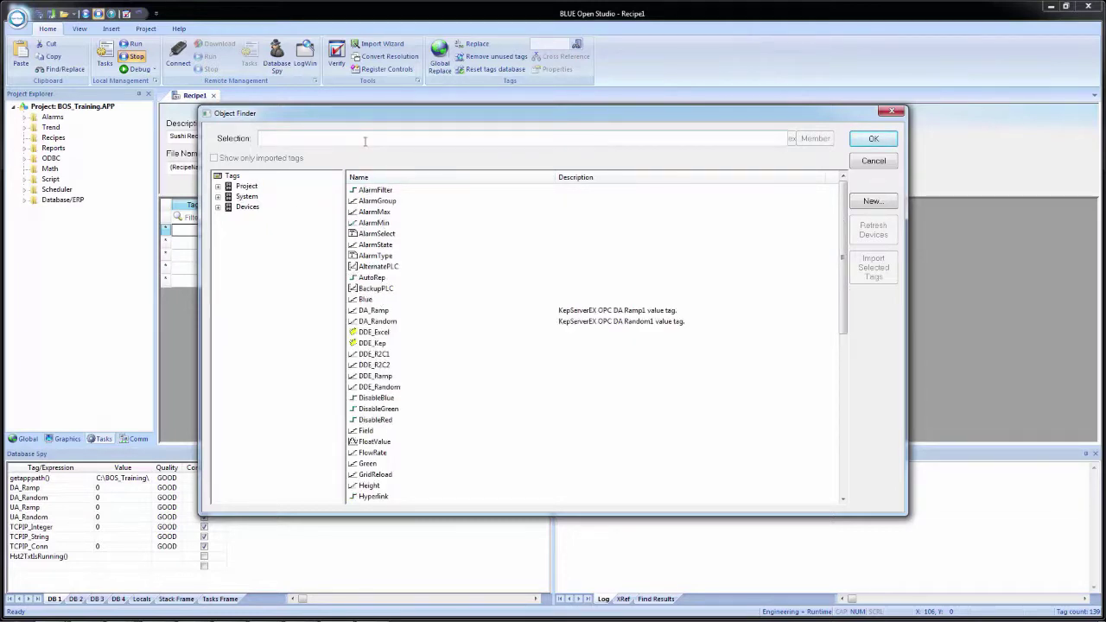
type("sushi")
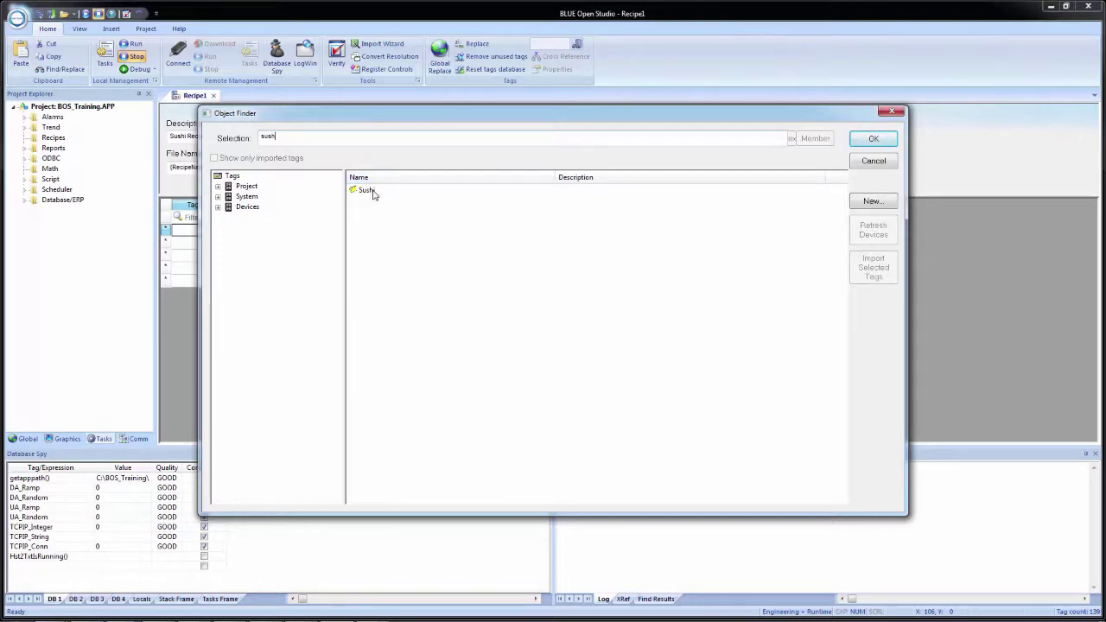
left_click(372, 190)
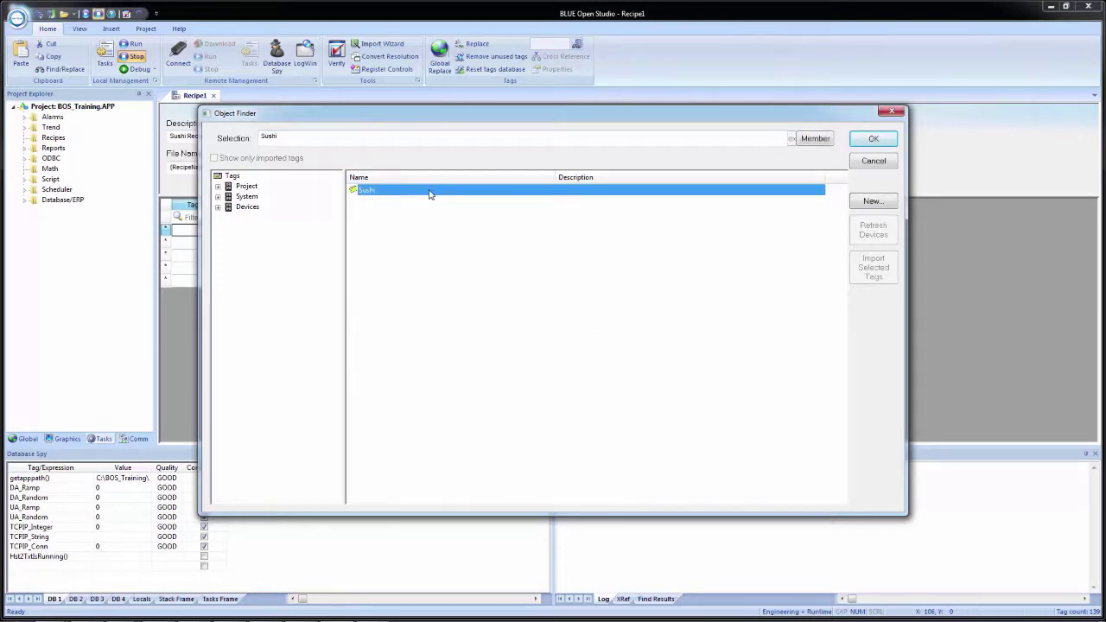
left_click(816, 139)
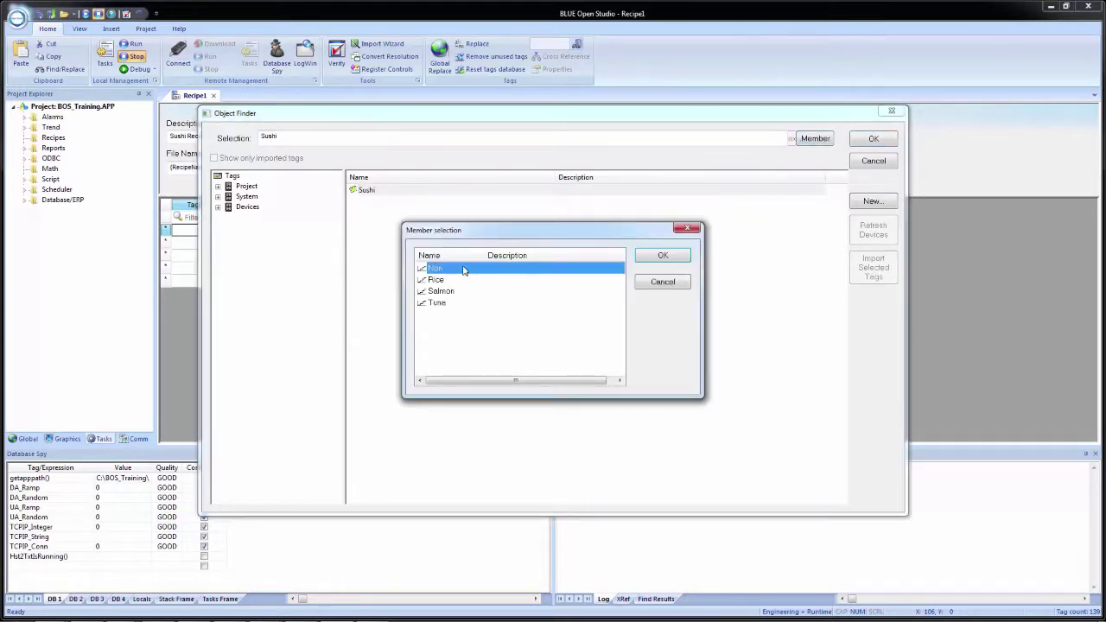
left_click(663, 257)
left_click(871, 140)
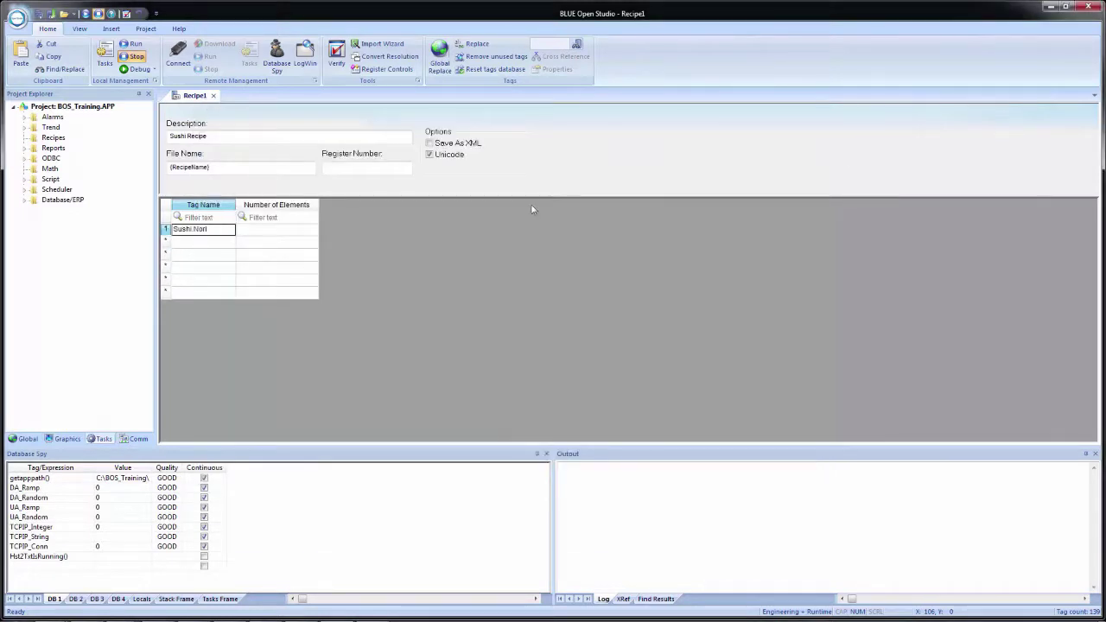
Step: Enter Sushi.Rice as the tag name in the second row of the recipe sheet
left_click(207, 237)
type("Sushi.Non")
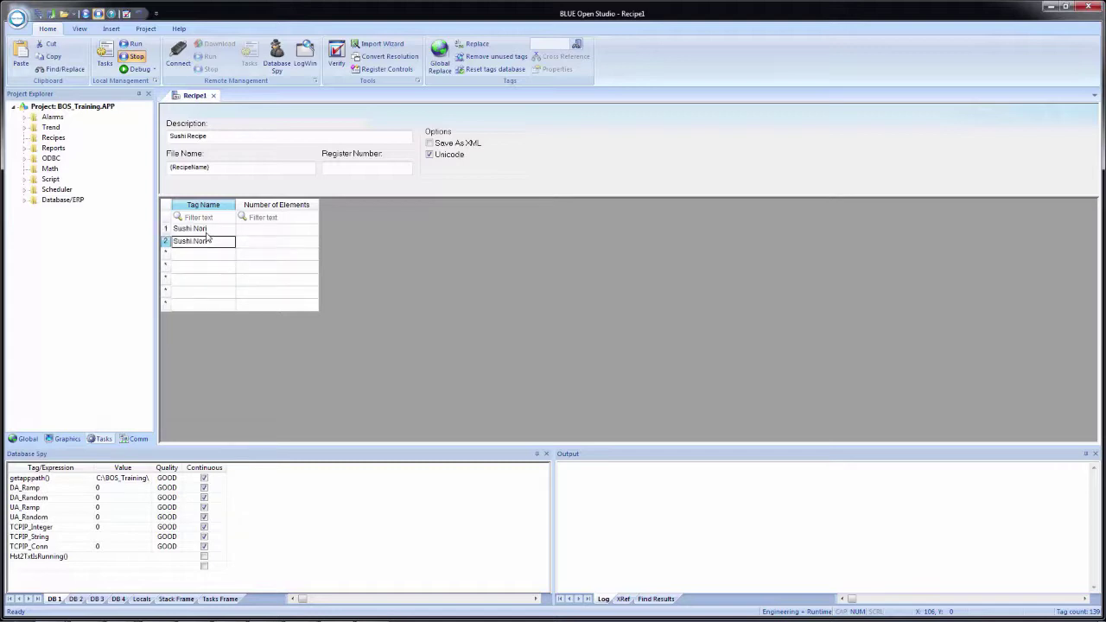
key("BackSpace")
key("BackSpace")
key("BackSpace")
key("BackSpace")
key("BackSpace")
type(".Rice")
key("Return")
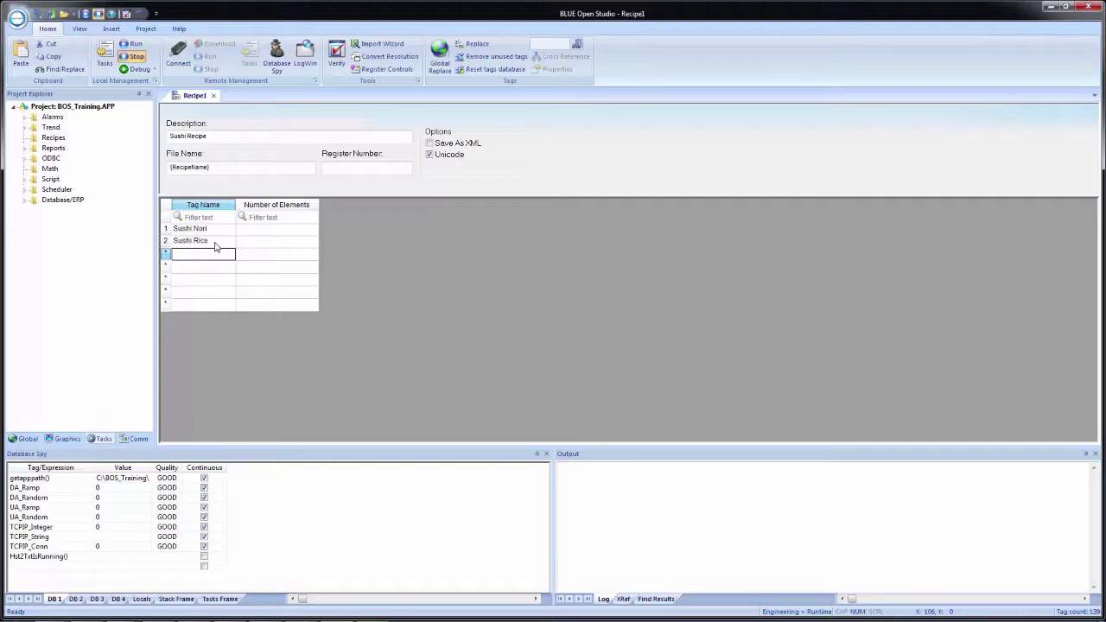
Step: Enter Sushi.Salmon in the third row and Sushi.Tuna in the fourth row of the recipe's tag names
type("Sushi.Nori")
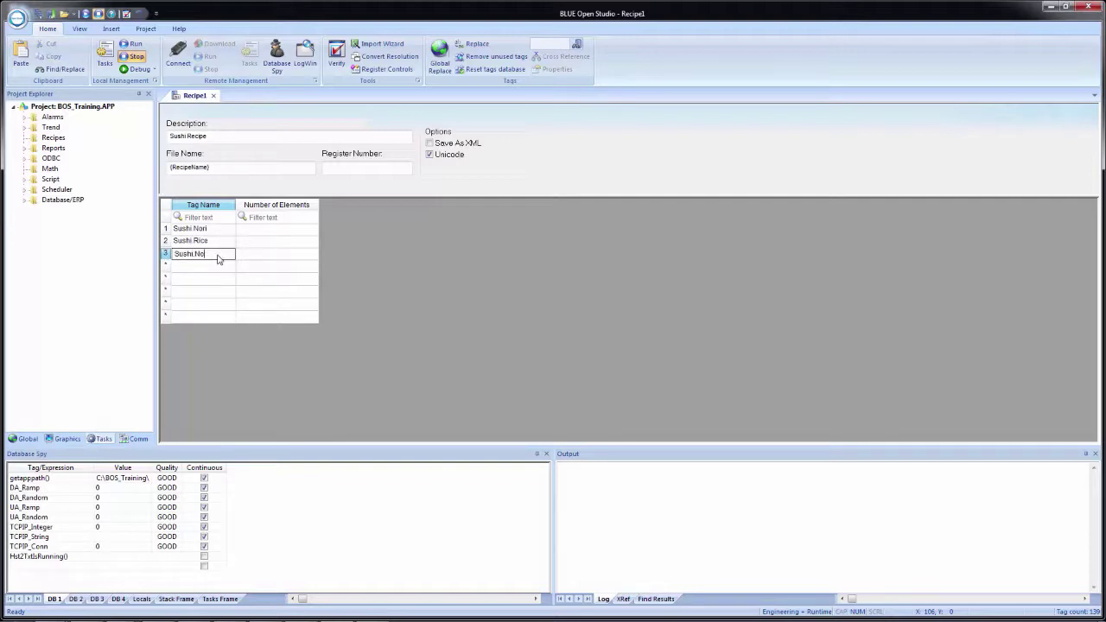
key("BackSpace")
key("BackSpace")
type("Salmon")
key("Return")
type("Sushi.")
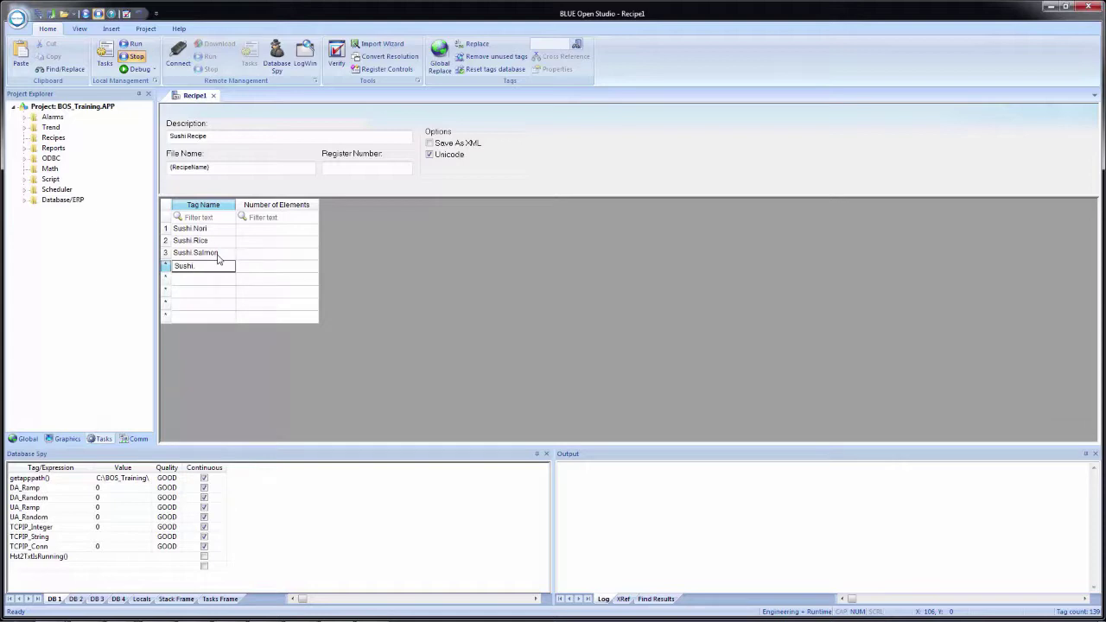
type("Tuna")
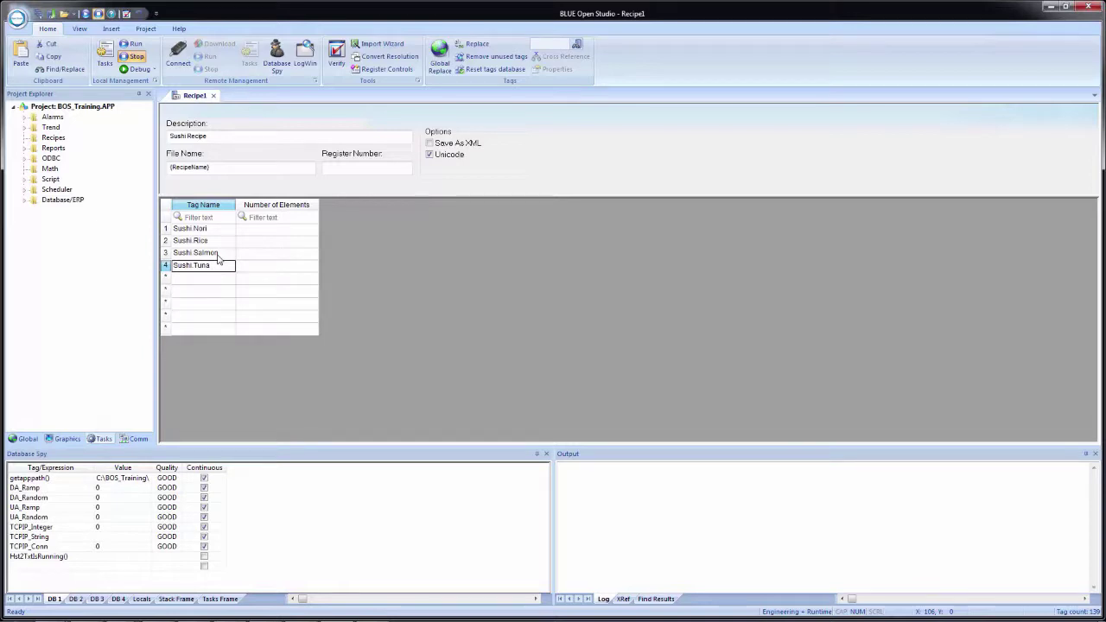
Step: Set the number of elements to 1 for all four Sushi tags in the recipe sheet
key("Tab")
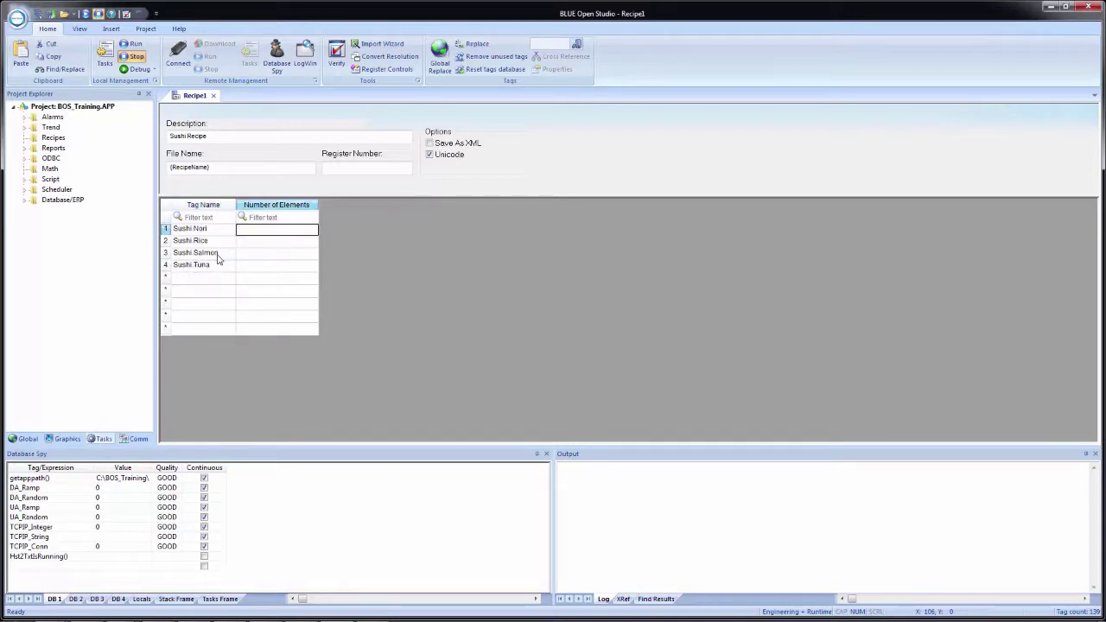
type("1")
key("Return")
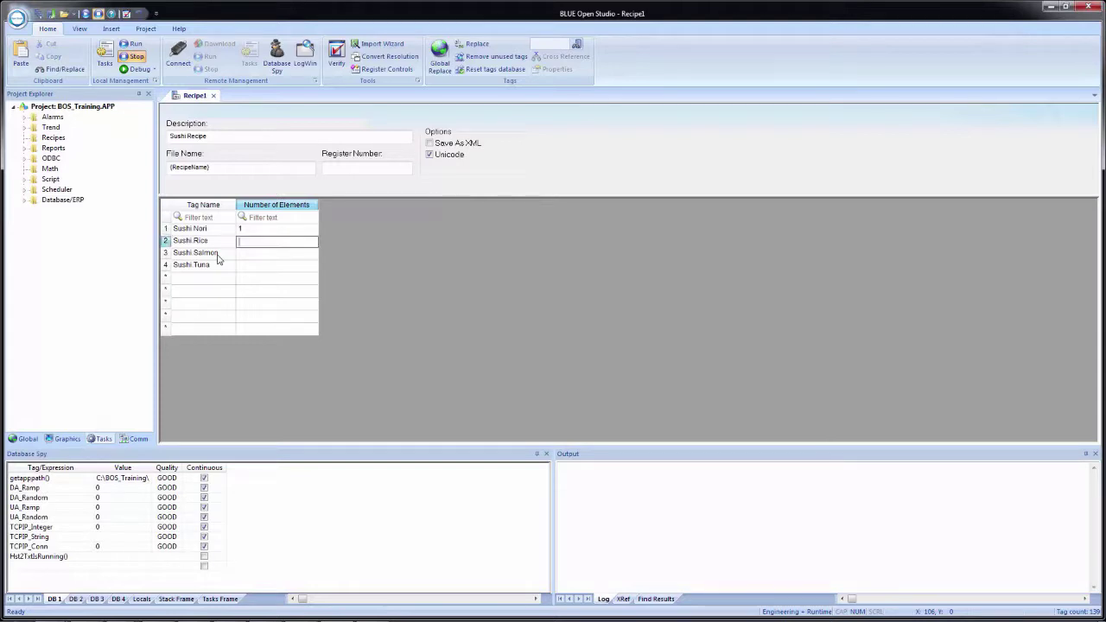
type("1")
key("Return")
type("1")
key("Return")
type("1")
key("Return")
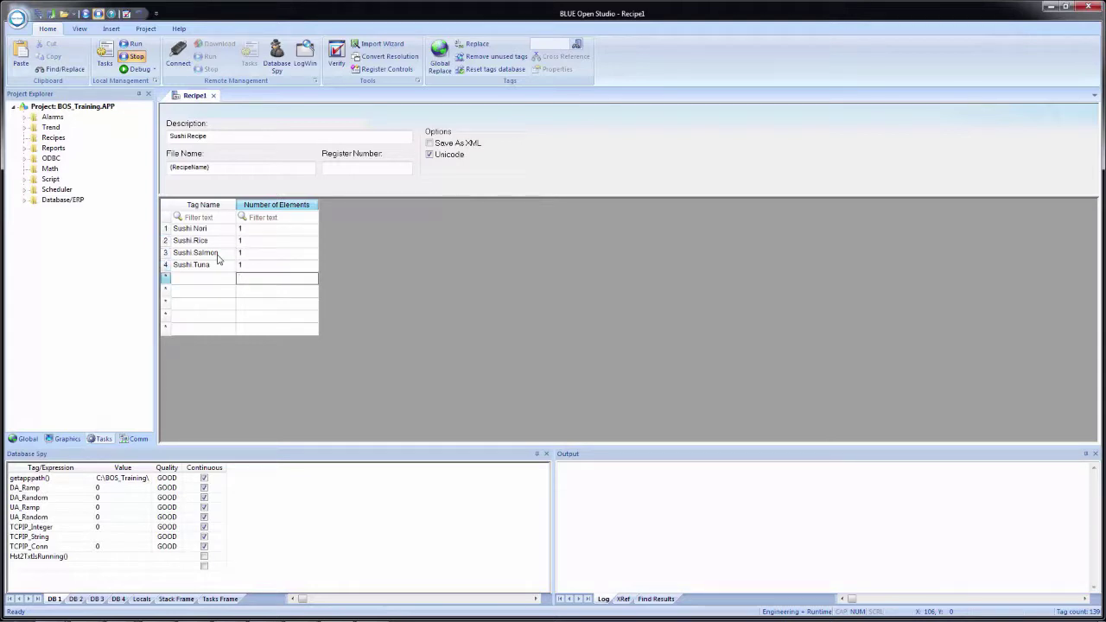
key("shift+Tab")
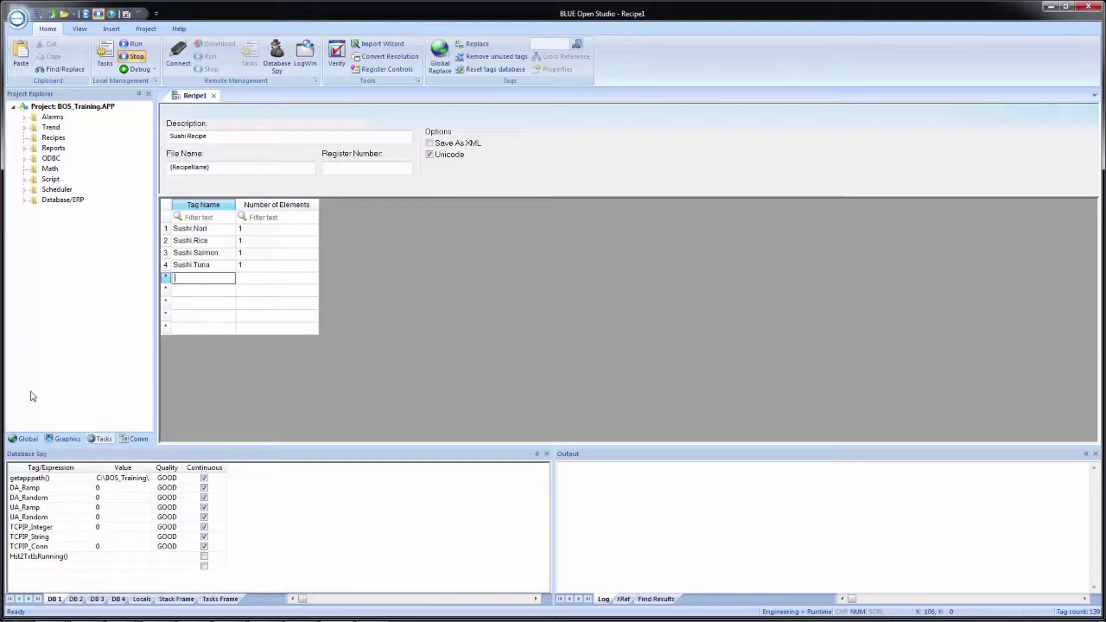
Step: Add an Integer member named Wasabi to the cSushi class in its datasheet, and close the class sheet
left_click(24, 439)
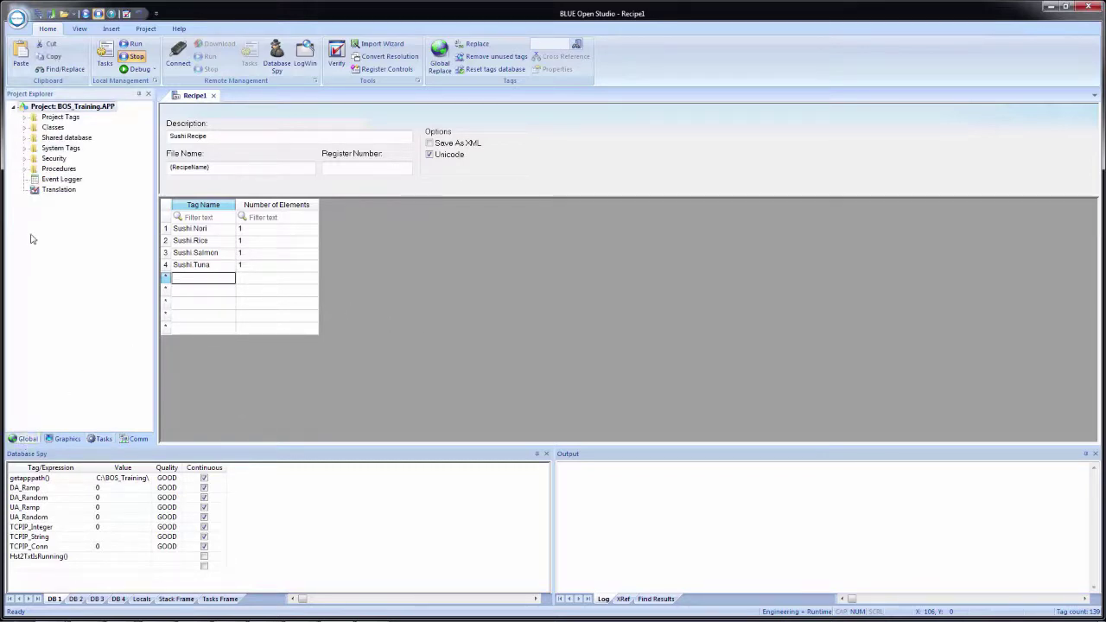
left_click(25, 128)
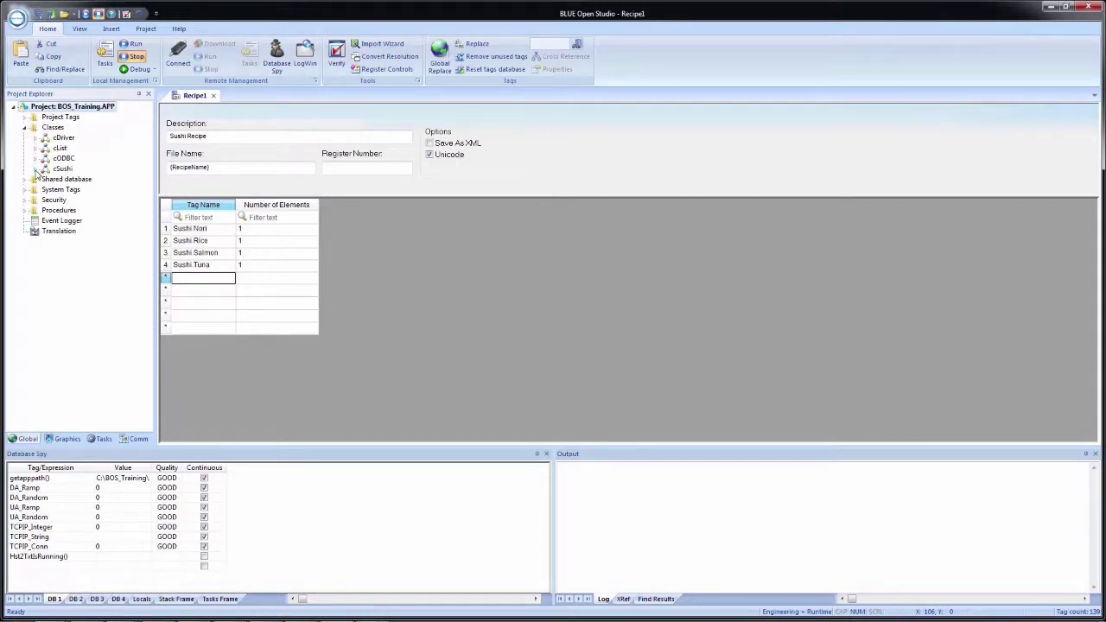
left_click(35, 169)
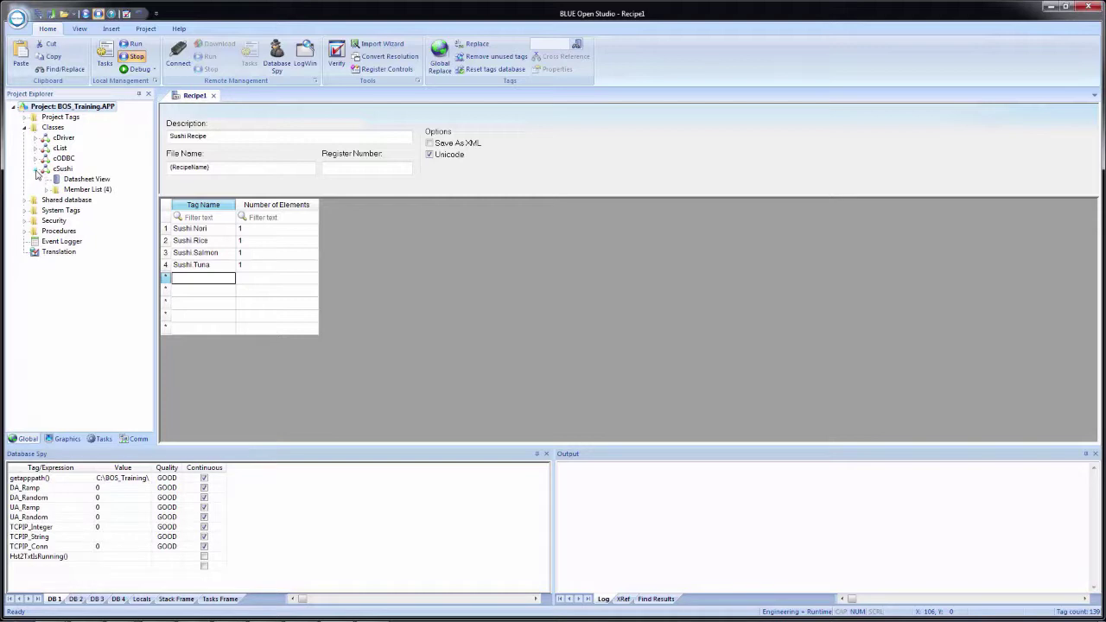
double_click(82, 180)
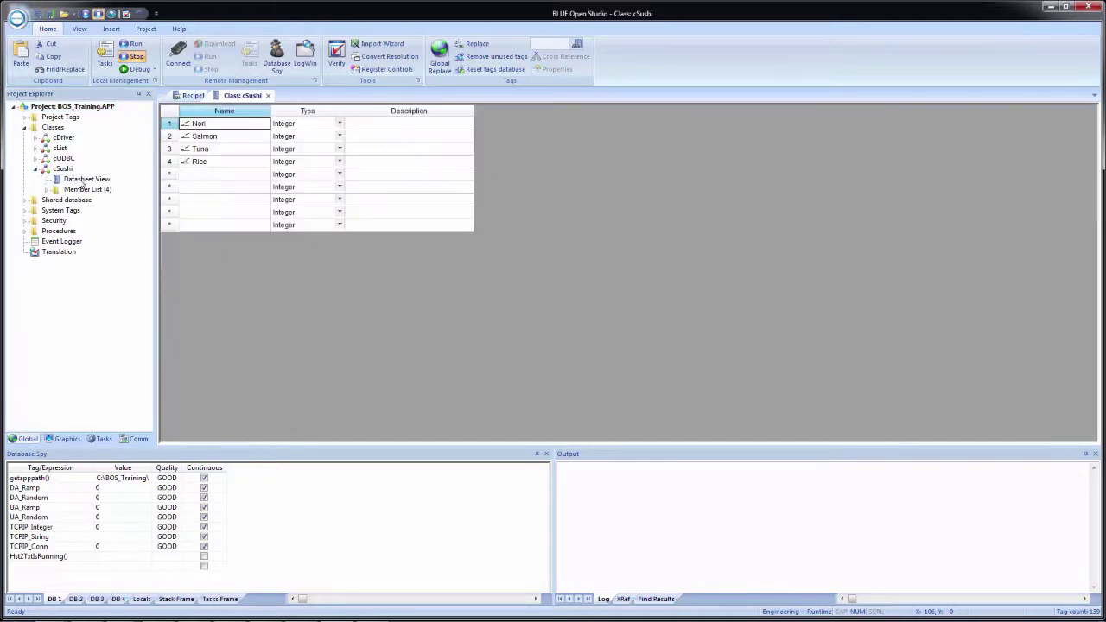
left_click(199, 176)
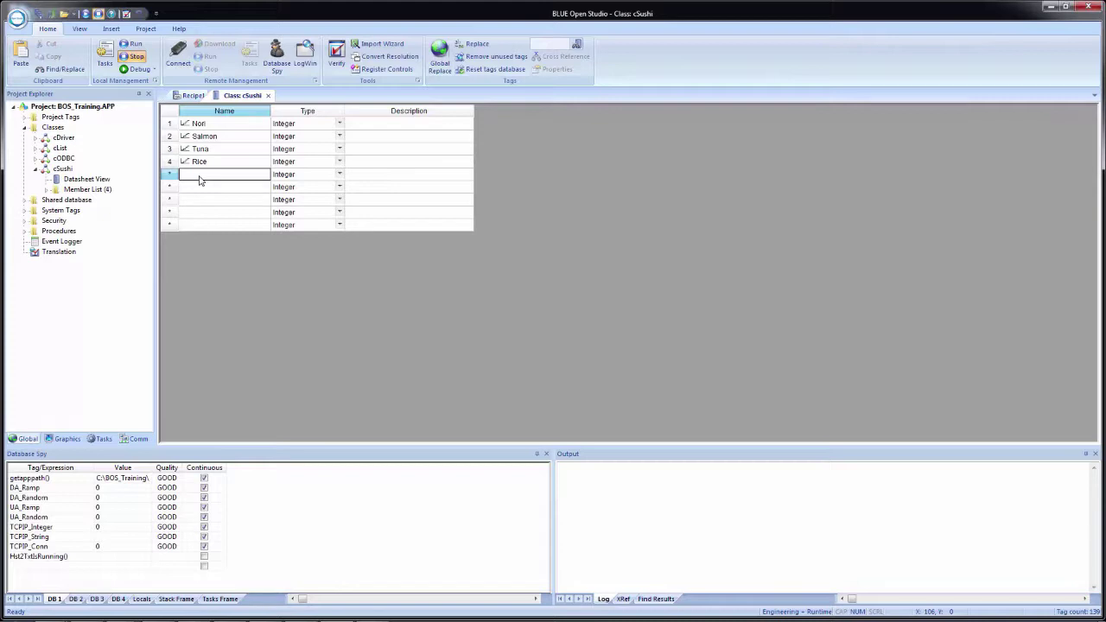
type("Wasabi")
key("Tab")
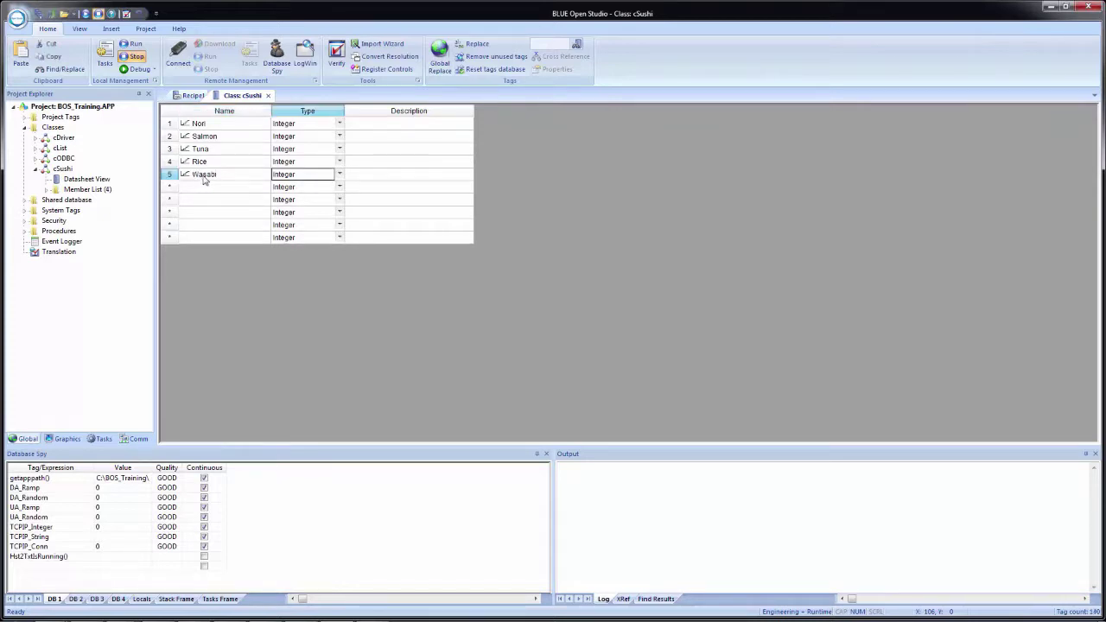
left_click(270, 96)
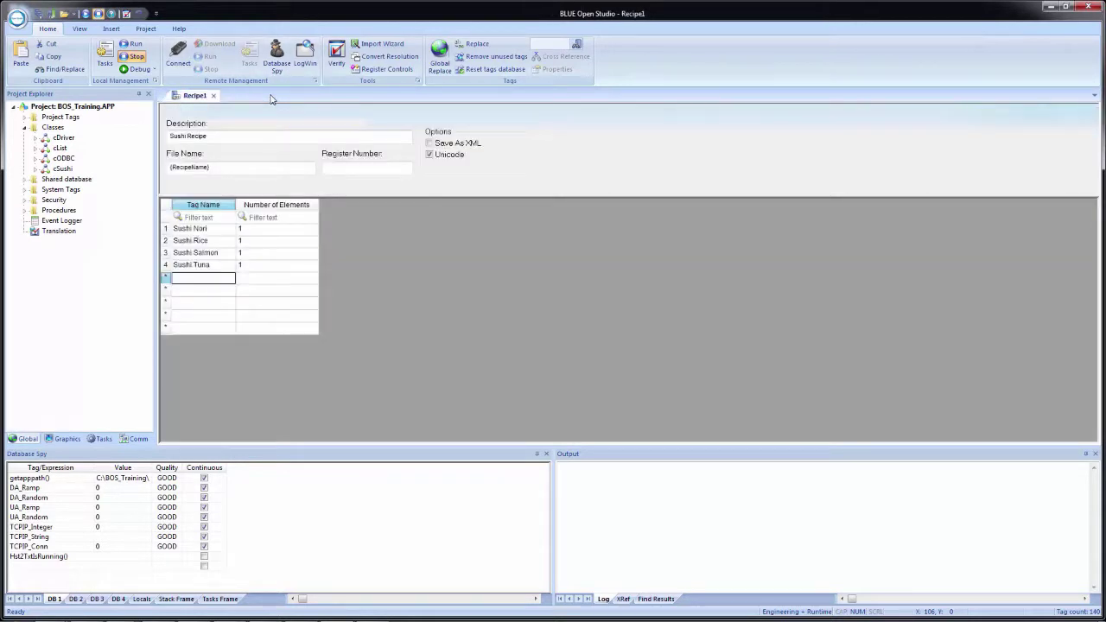
Step: Insert the Wasabi member of the Sushi class tag as the tag name in the recipe sheet's fifth row
right_click(193, 285)
left_click(211, 288)
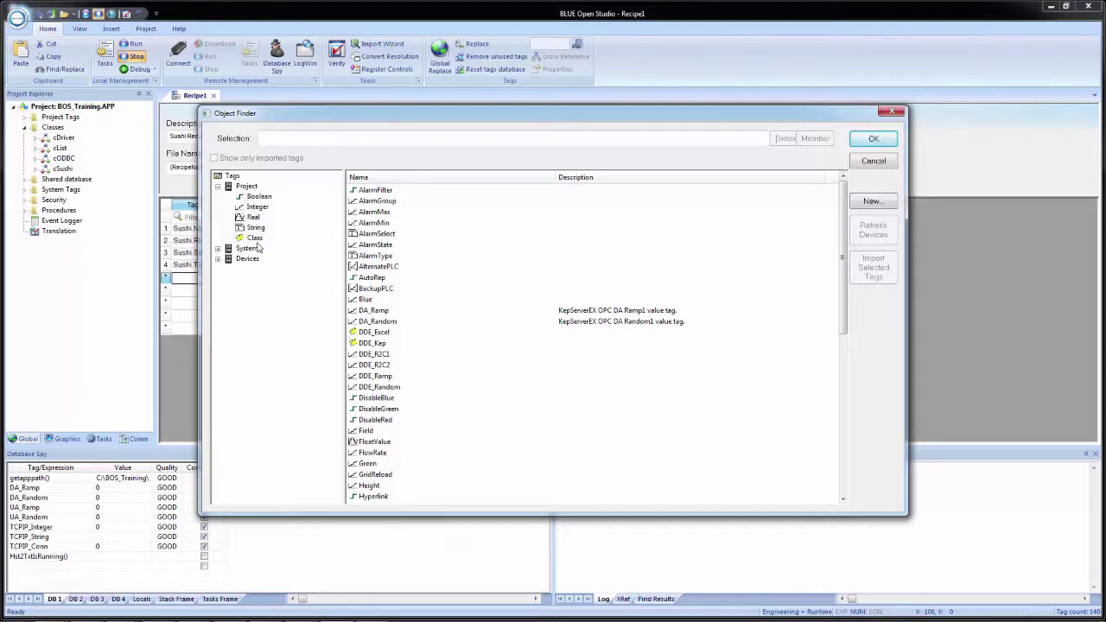
left_click(258, 241)
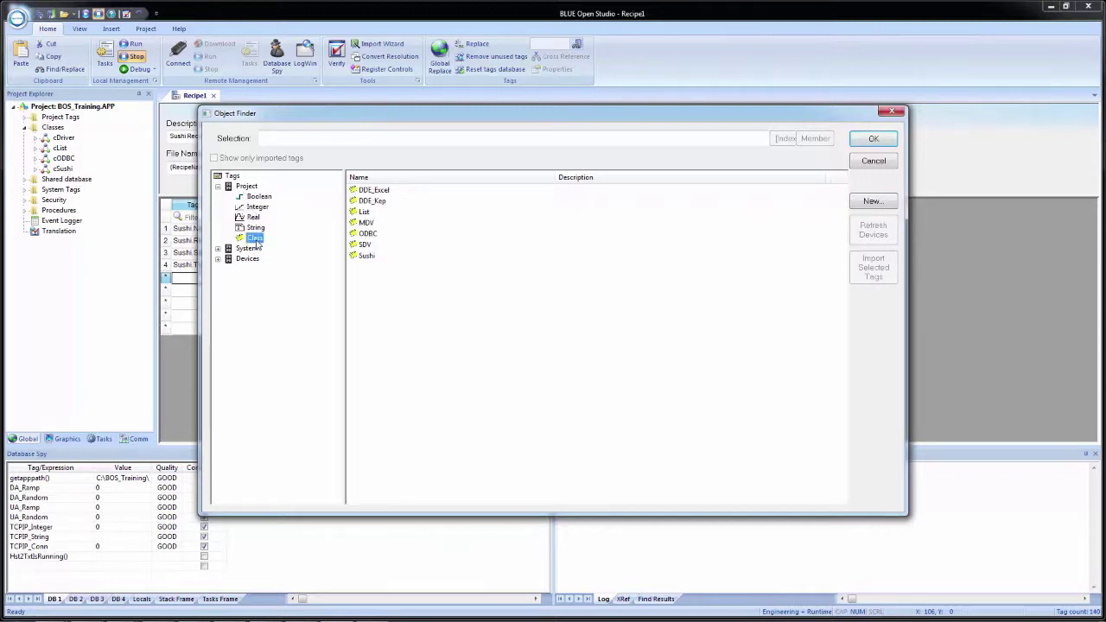
left_click(369, 259)
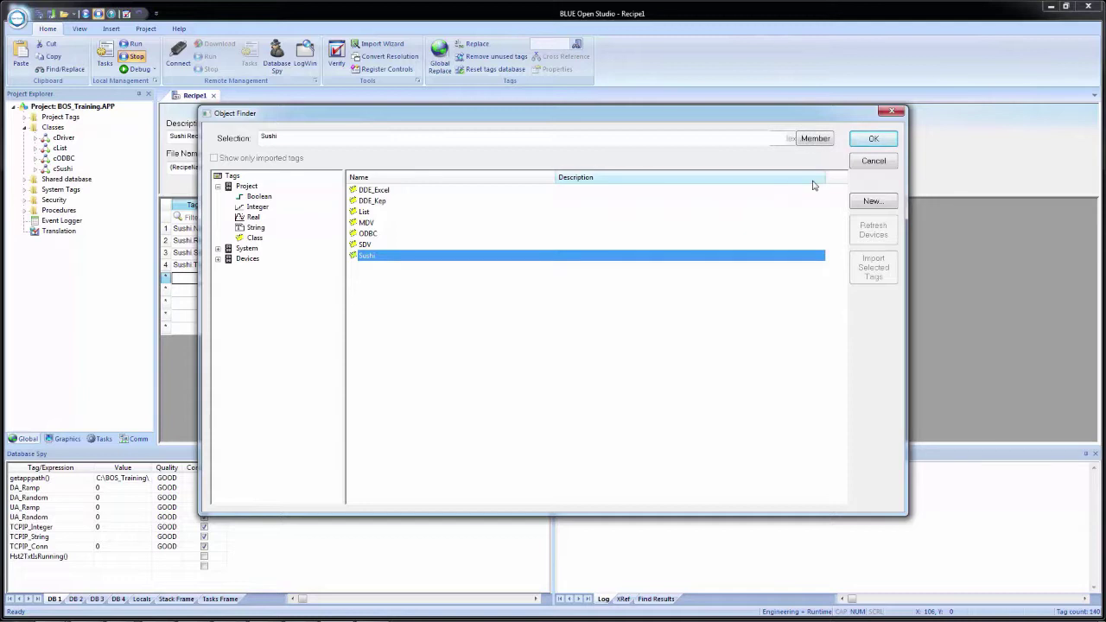
left_click(823, 144)
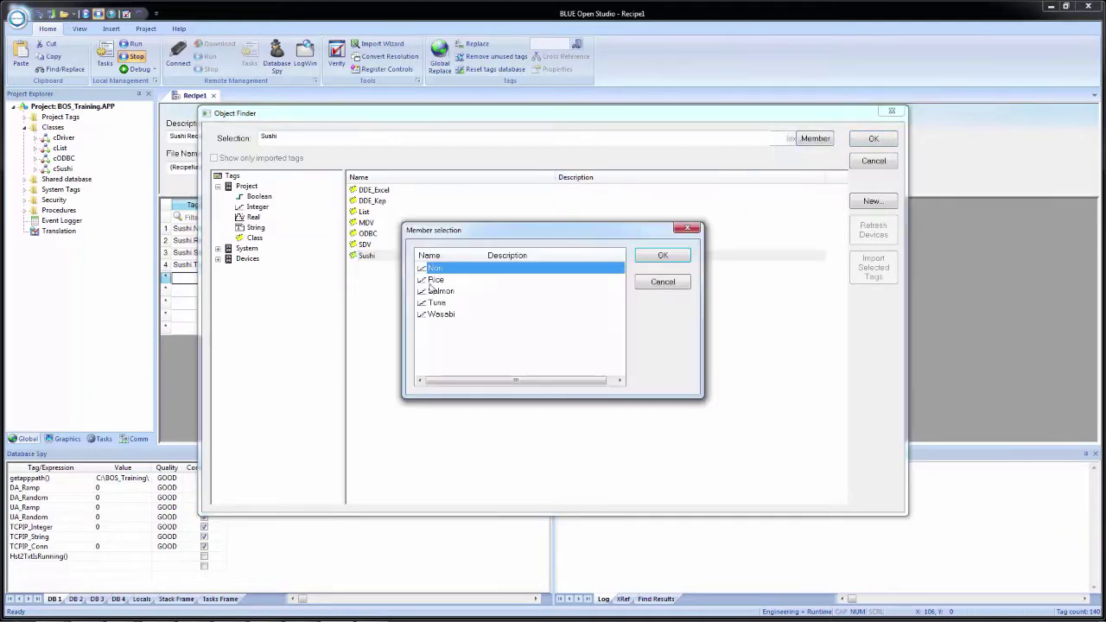
left_click(439, 318)
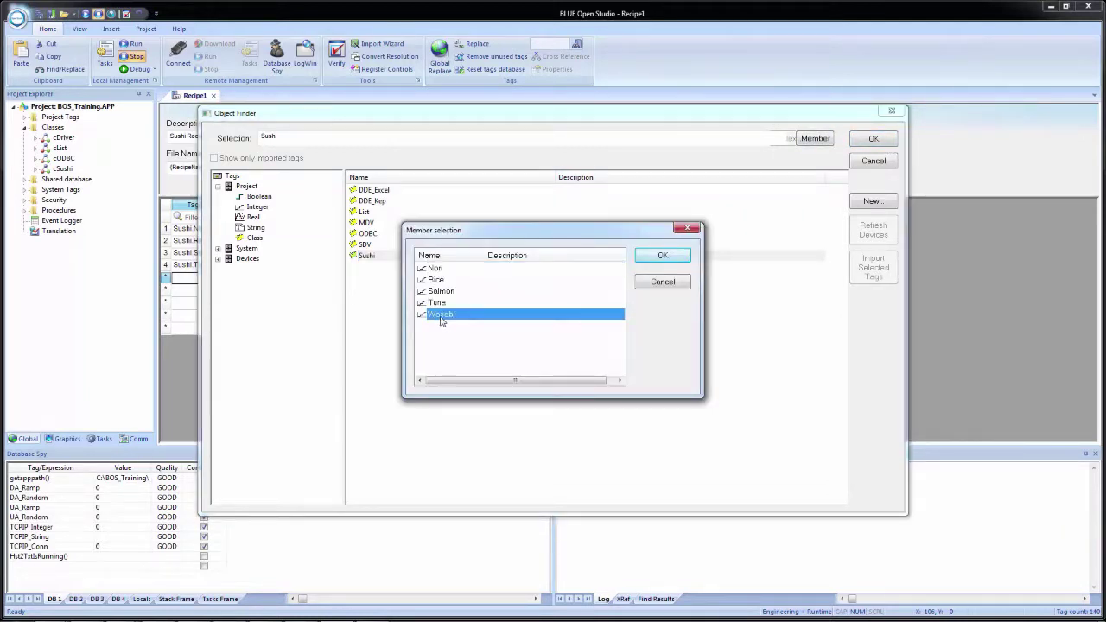
left_click(663, 257)
left_click(873, 140)
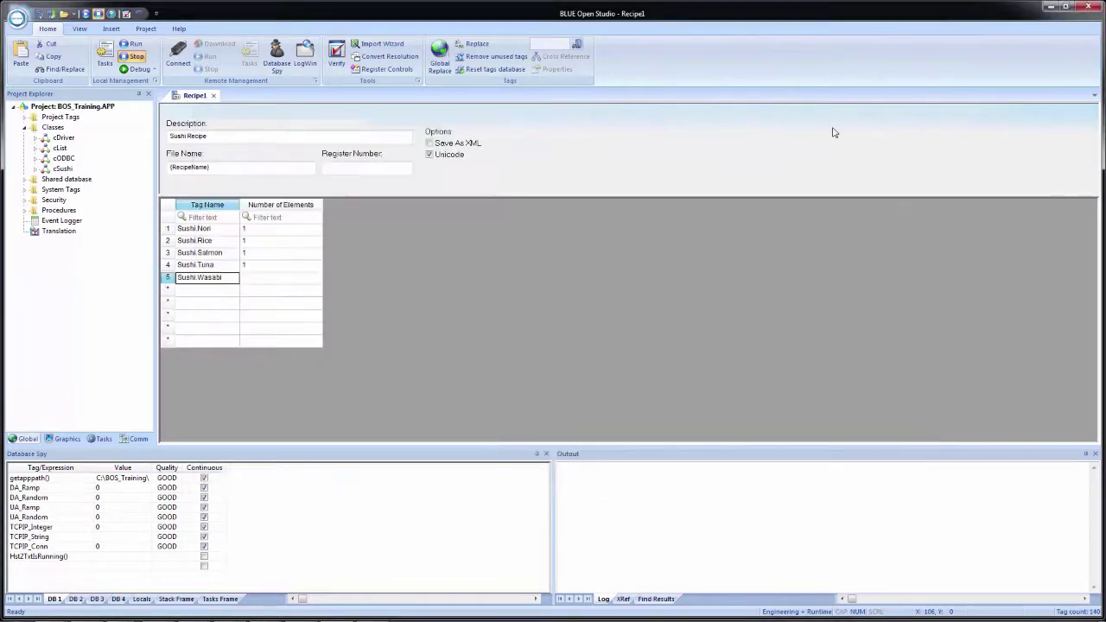
Step: Set the number of elements to 1 for the Sushi.Wasabi row of the recipe sheet
left_click(252, 281)
left_click(252, 281)
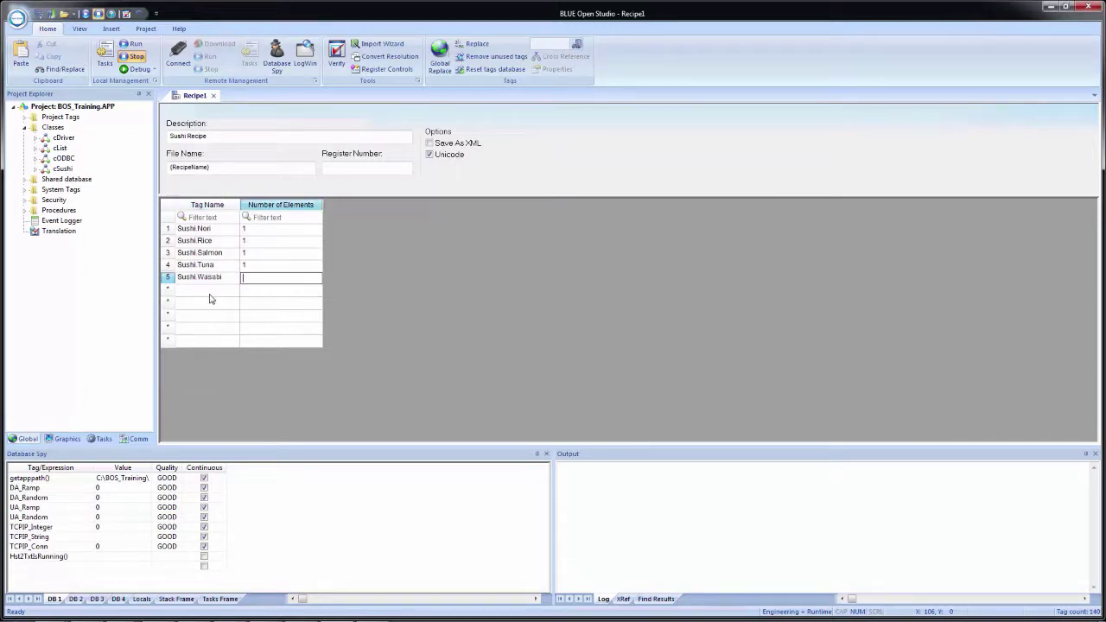
type("1")
key("Return")
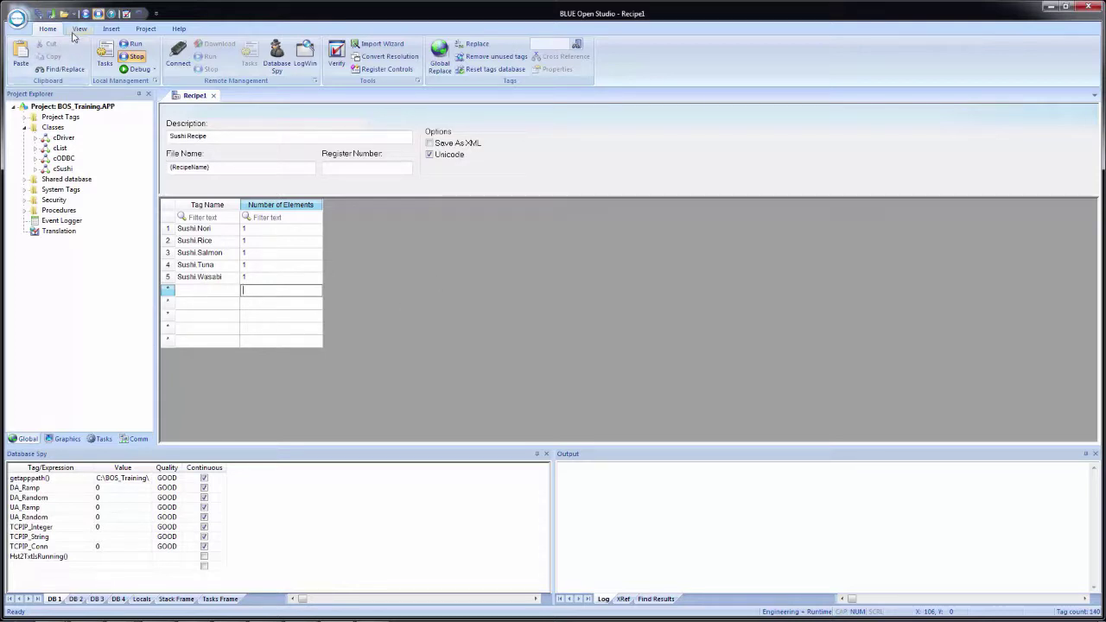
Step: Save the recipe sheet under the file name Recipe1
left_click(38, 14)
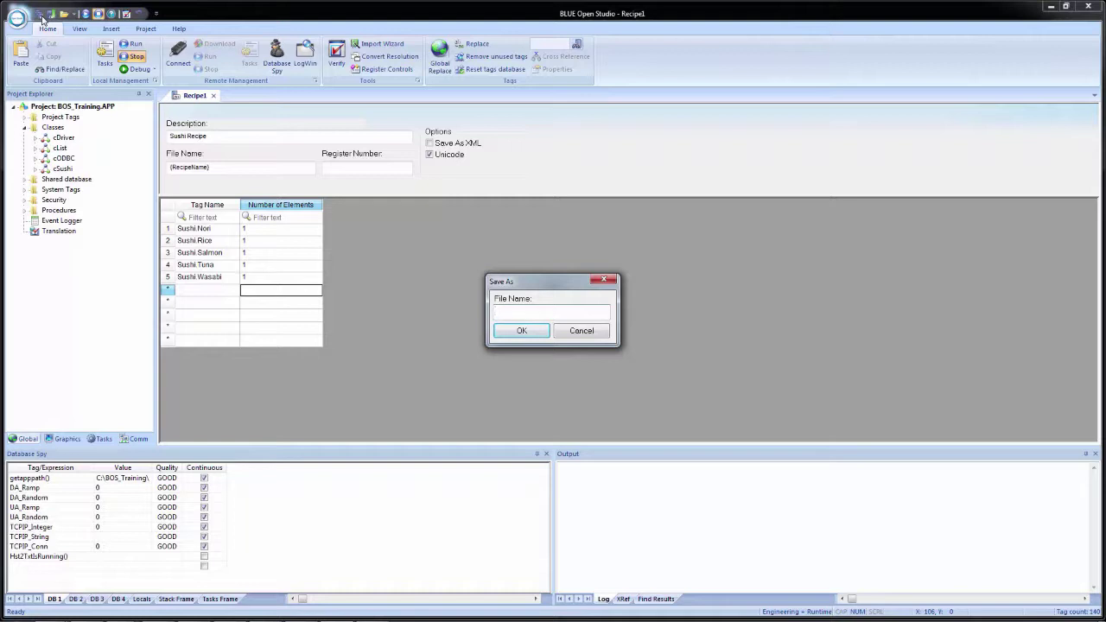
type("Recipe1")
left_click(522, 332)
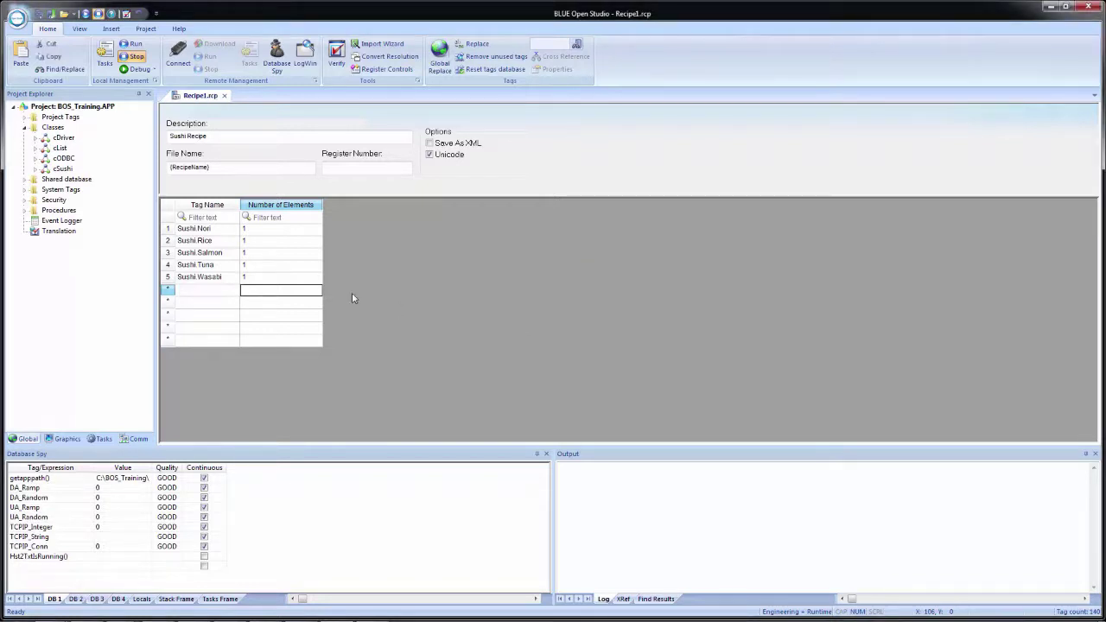
Step: Locate the saved Sushi Recipe among the project's recipe tasks, and close its open sheet
left_click(100, 438)
left_click(25, 138)
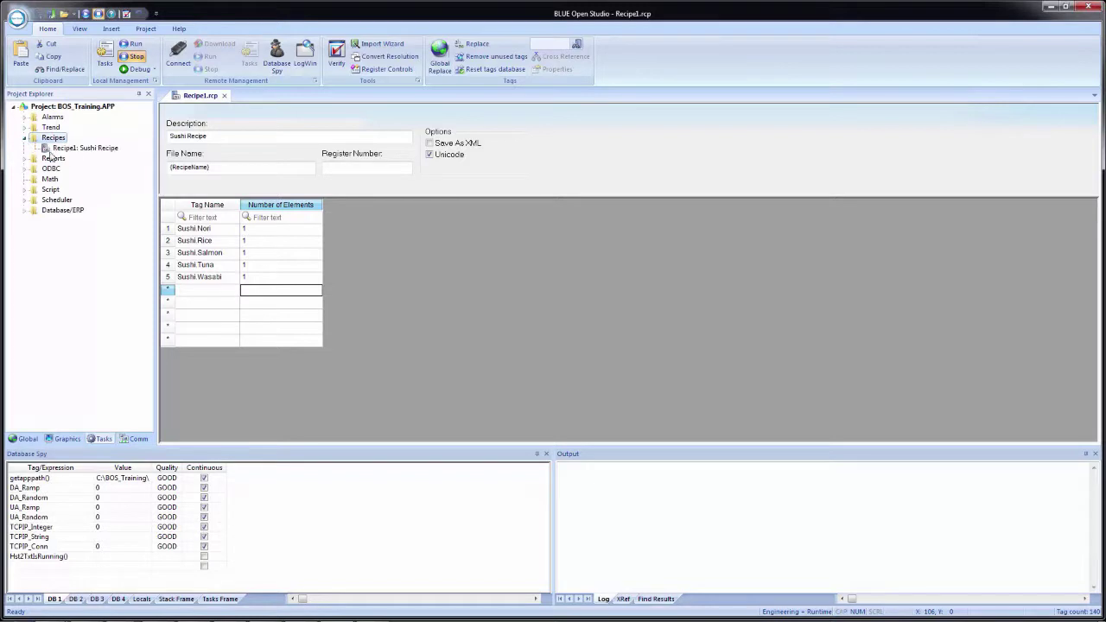
left_click(87, 148)
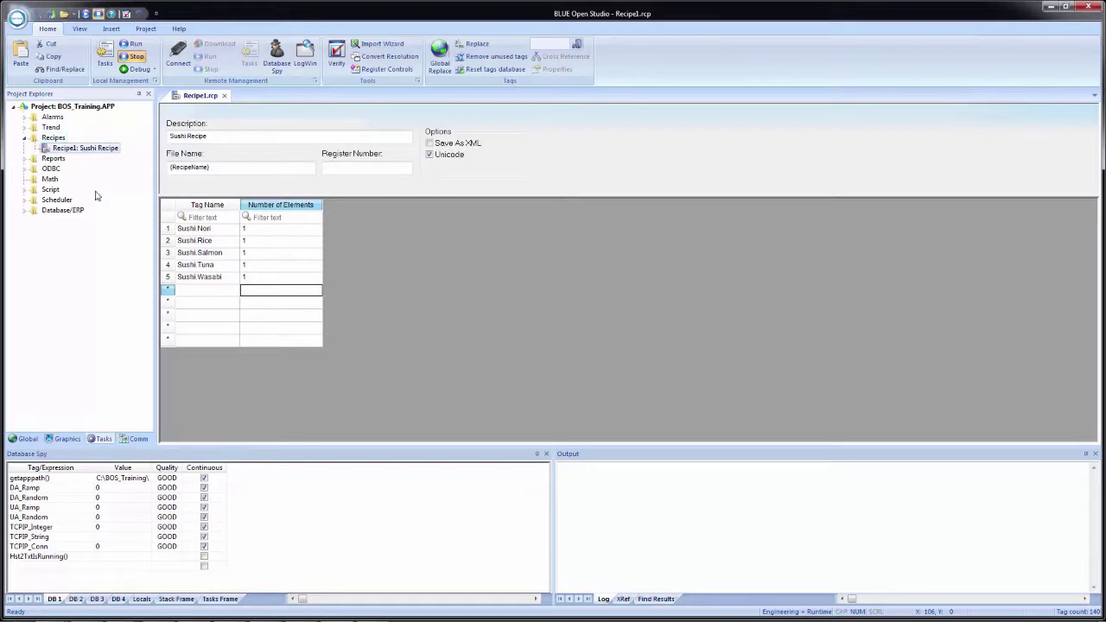
left_click(97, 149)
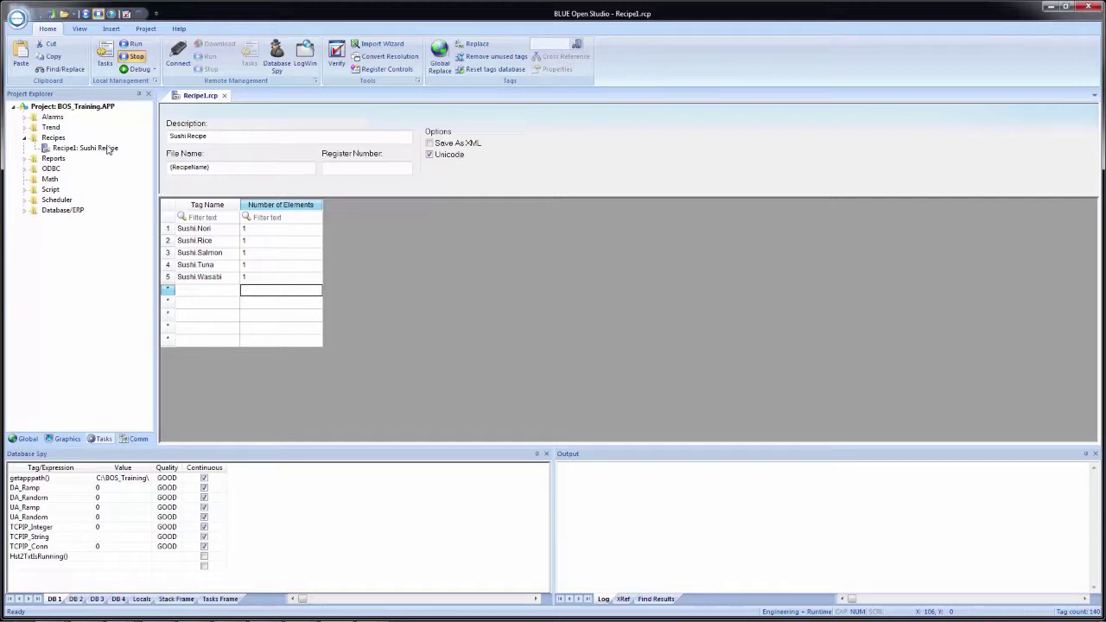
left_click(224, 96)
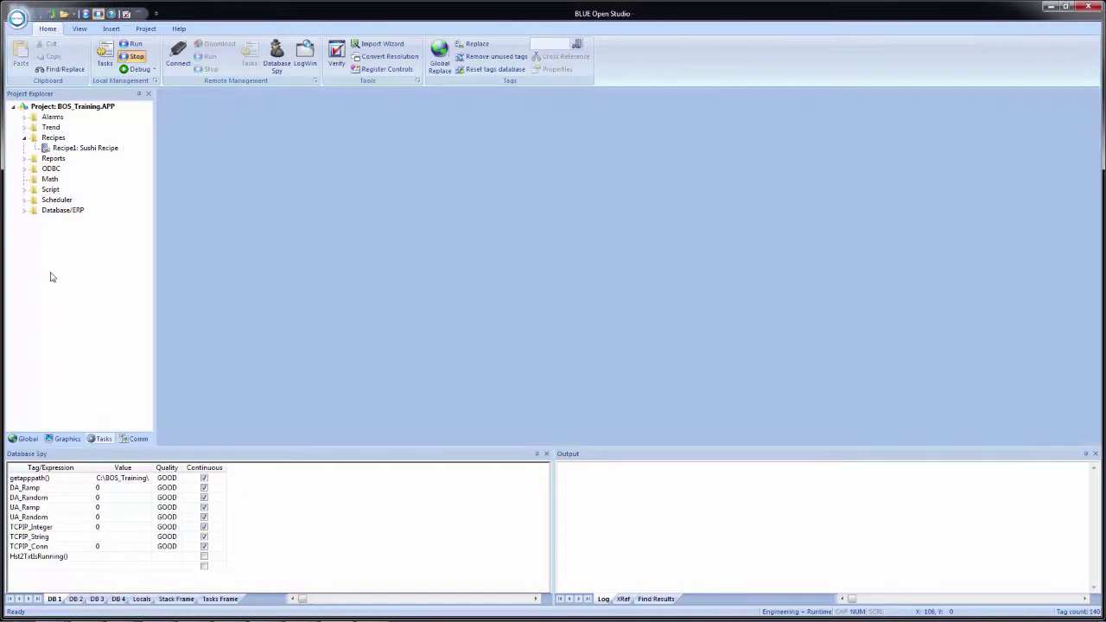
Step: Open the Template screen from the project's graphics and save a copy of it as Recipe
left_click(65, 439)
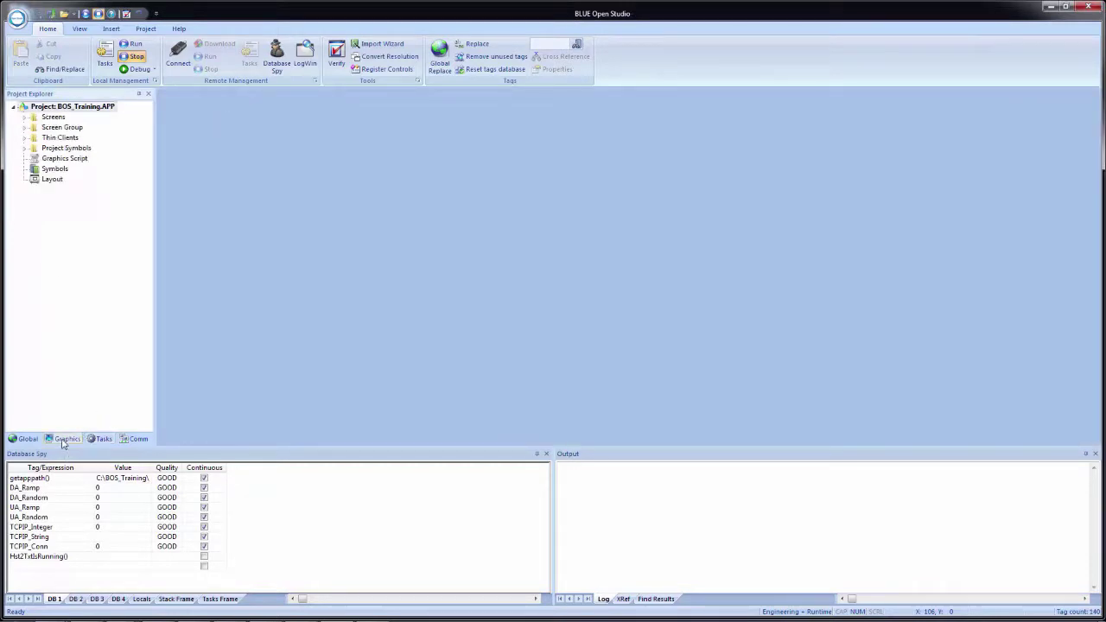
left_click(24, 116)
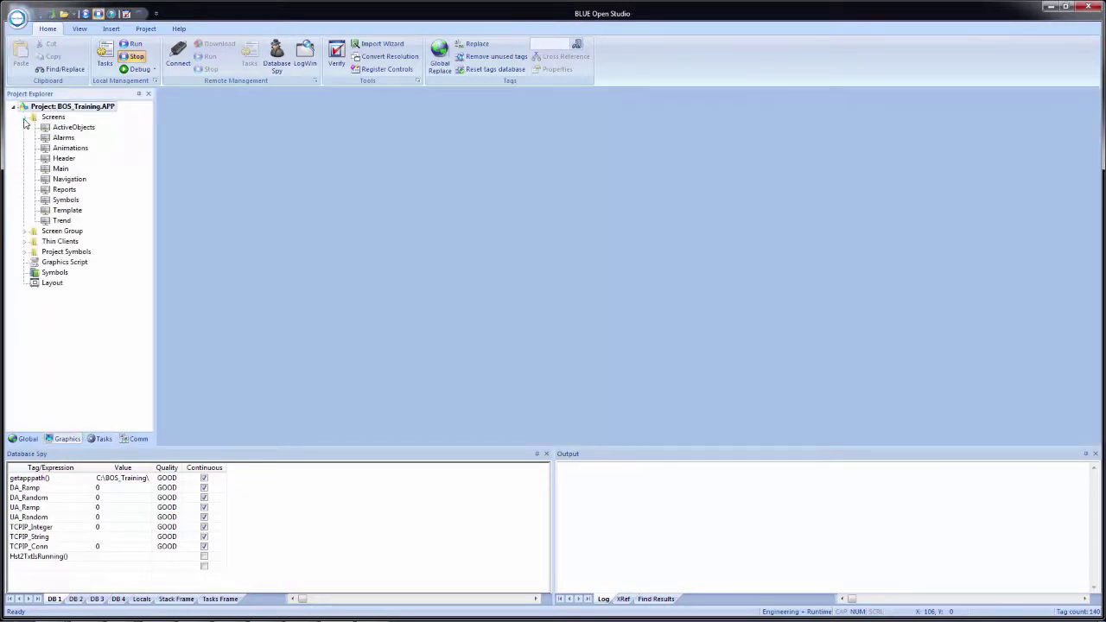
double_click(67, 210)
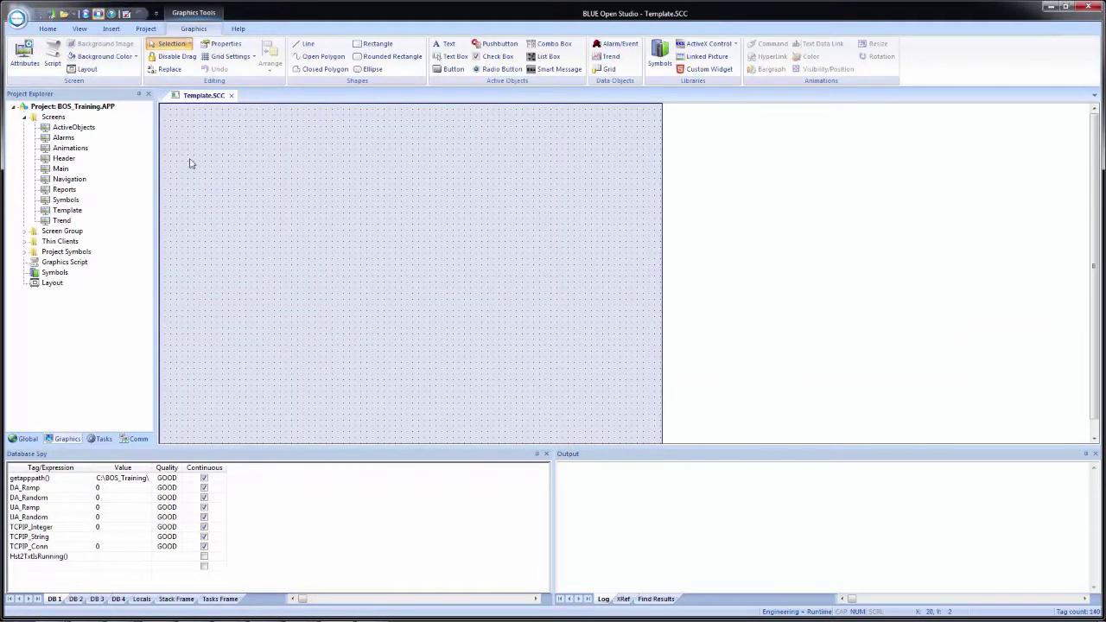
key("ctrl+shift+s")
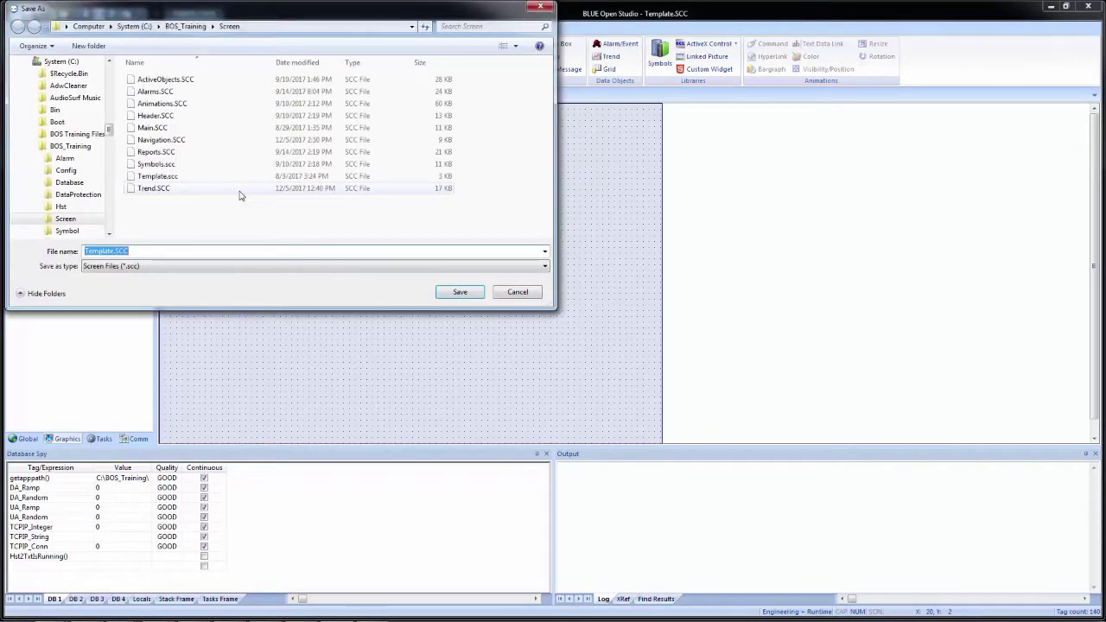
type("Recipe")
key("Return")
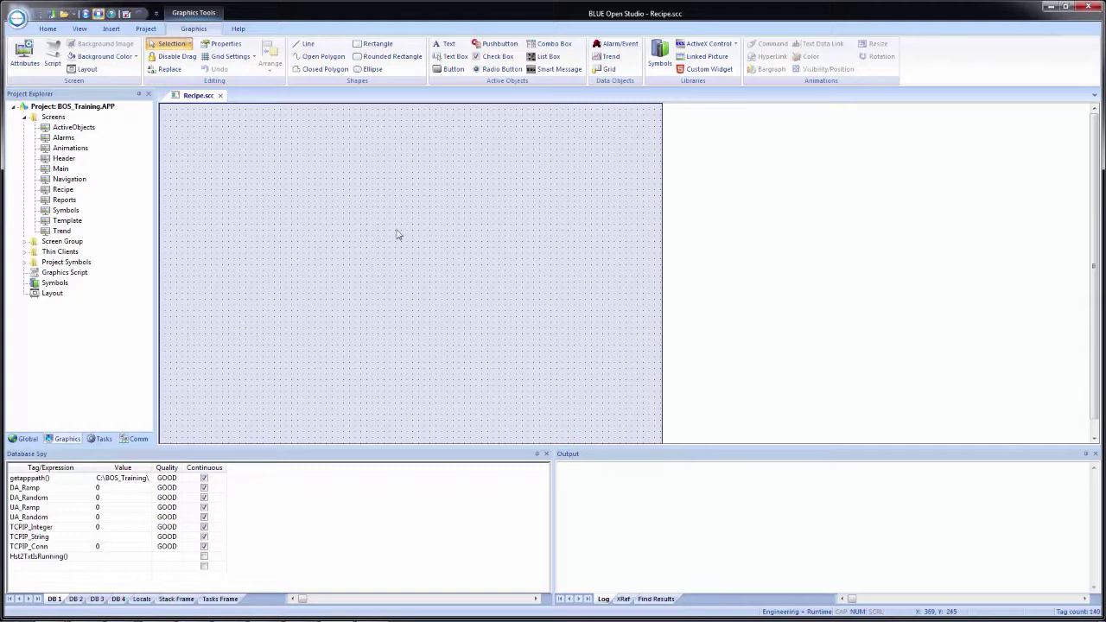
Step: Add the text label "Sushi Name:" near the upper-left corner of the Recipe screen
left_click(449, 46)
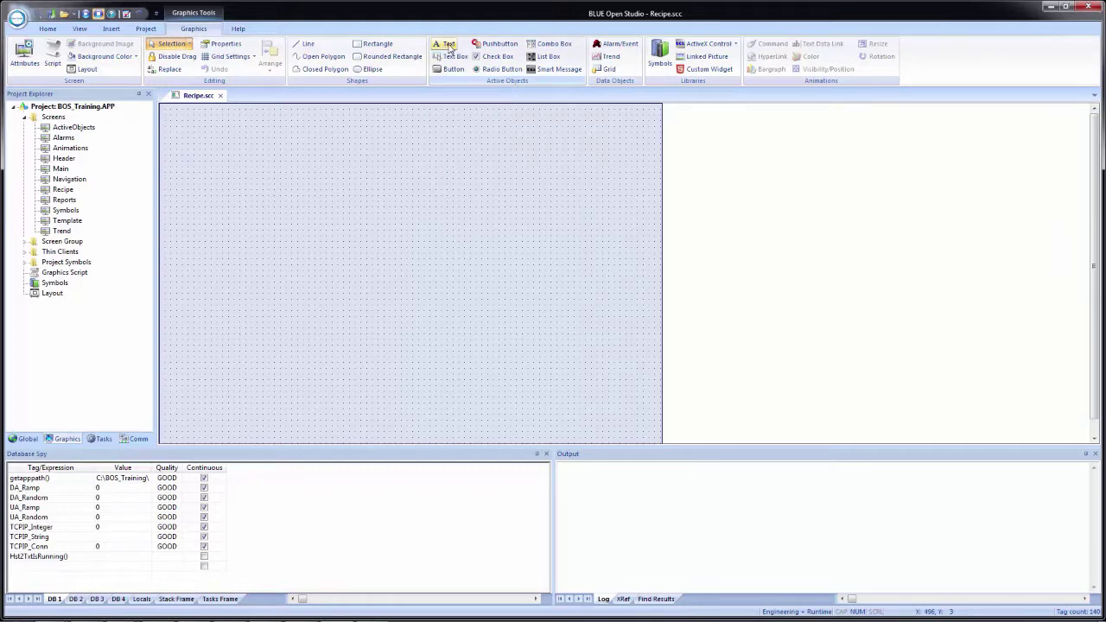
left_click(449, 45)
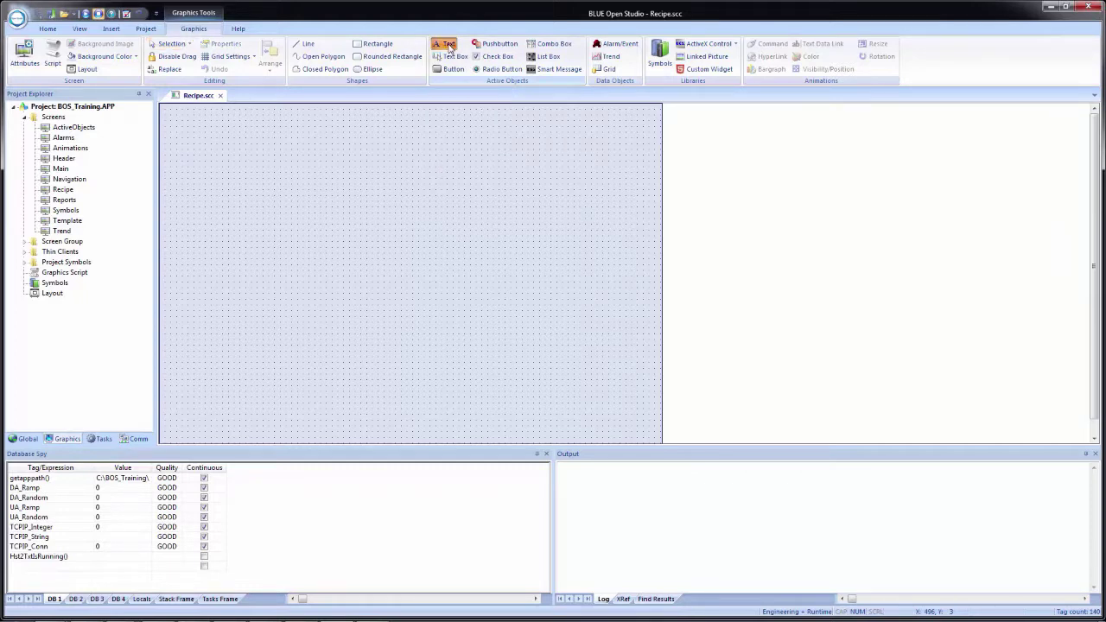
left_click(212, 126)
type("Sus")
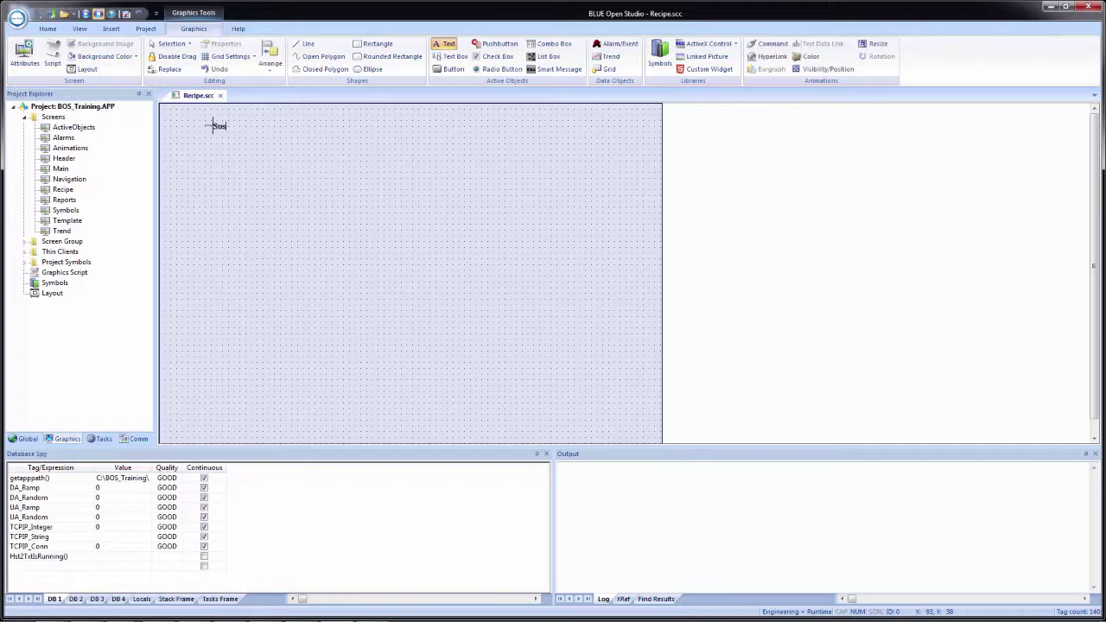
type("hi Name:")
key("Escape")
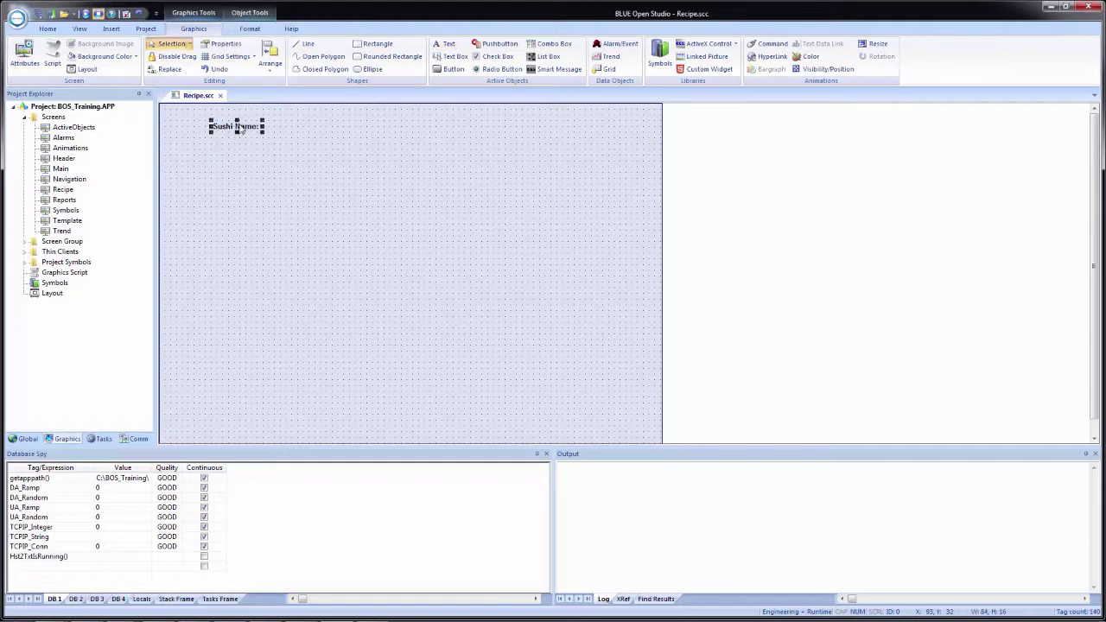
Step: Add a text data link to the Sushi Name label and bind it to the RecipeName string tag
left_click(243, 131)
double_click(244, 130)
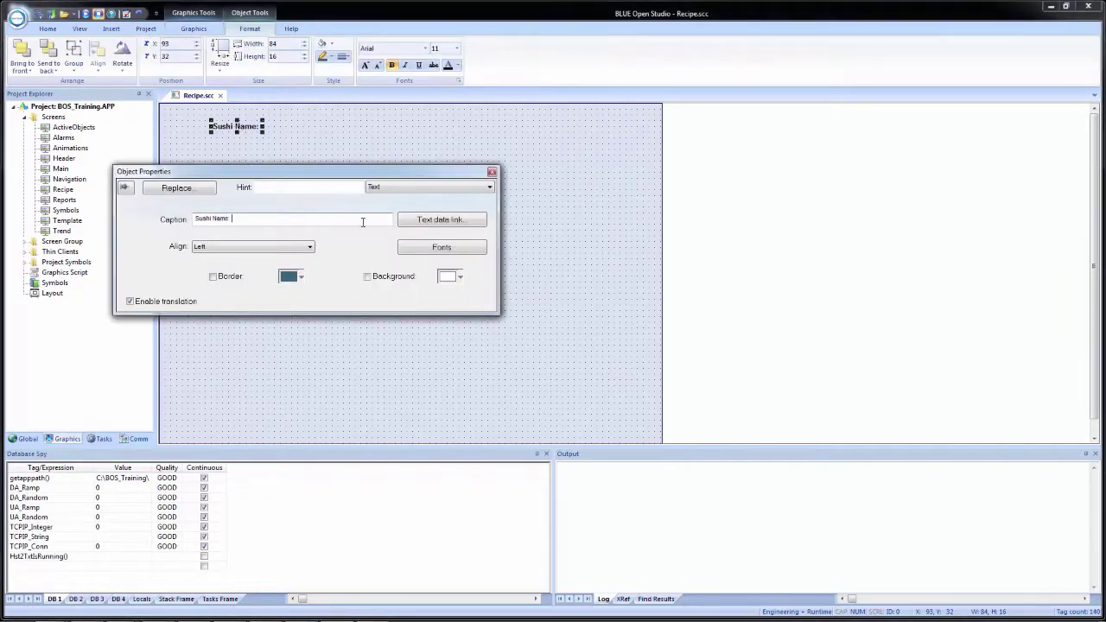
left_click(456, 226)
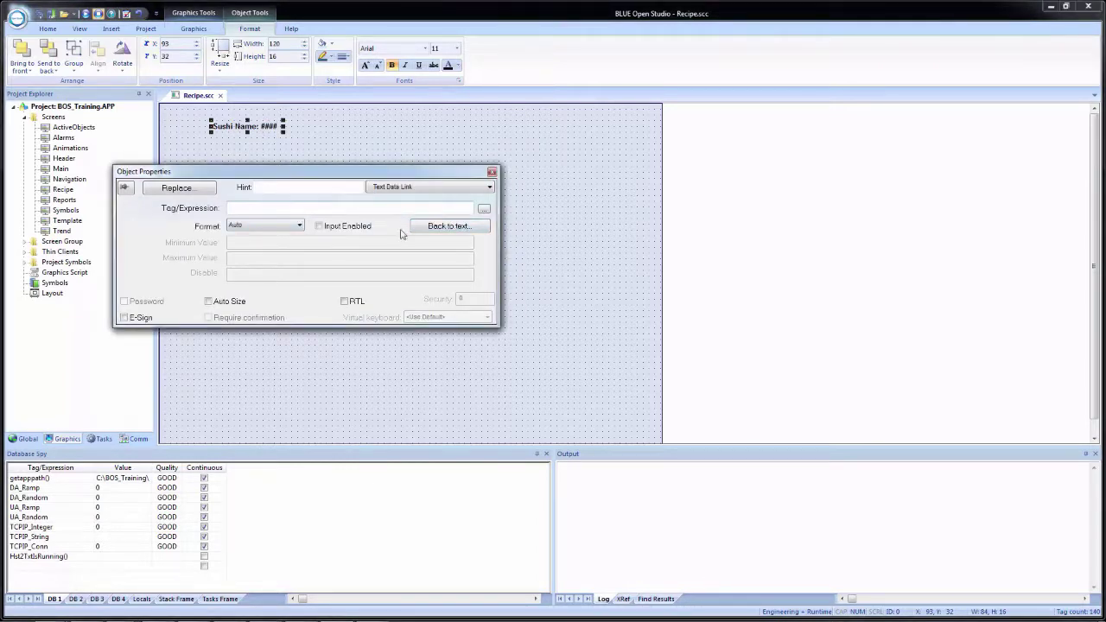
left_click(484, 209)
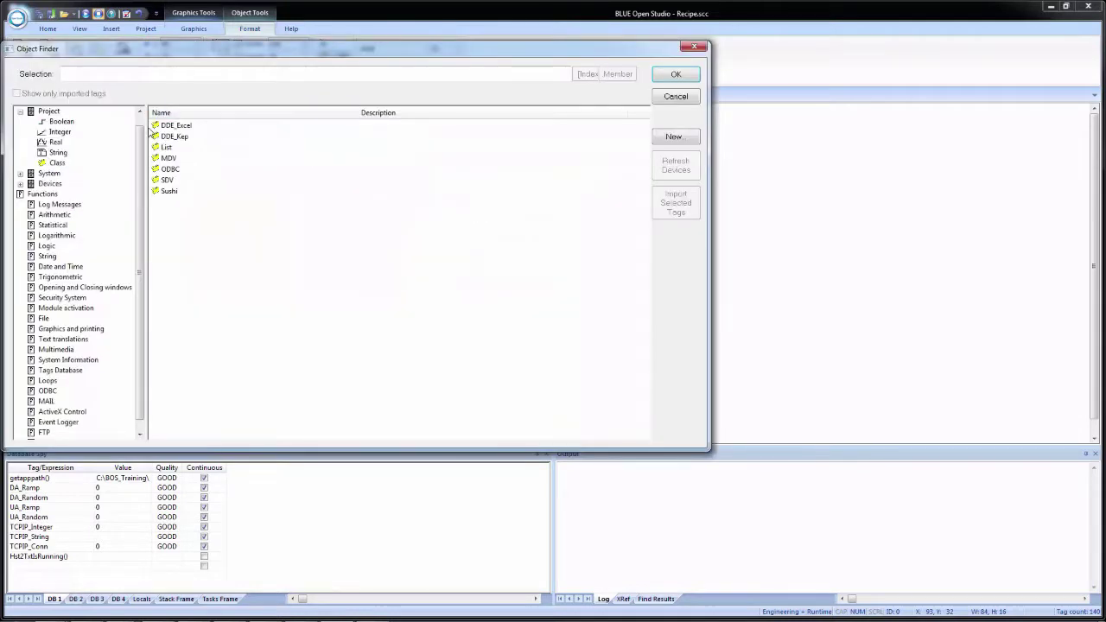
scroll(136, 144, "up", 1)
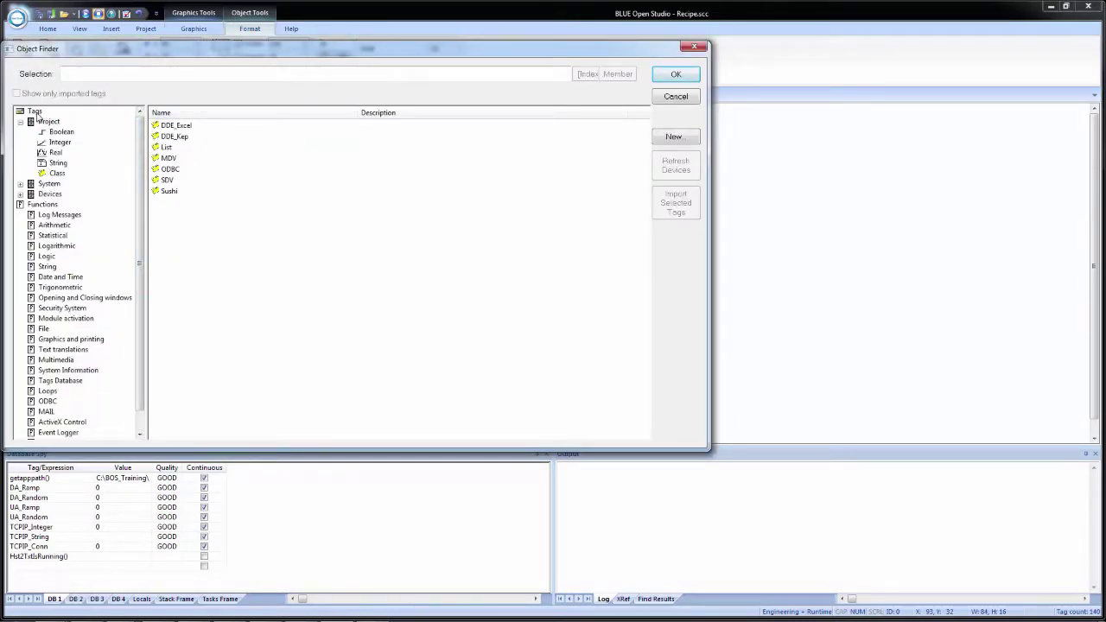
left_click(58, 164)
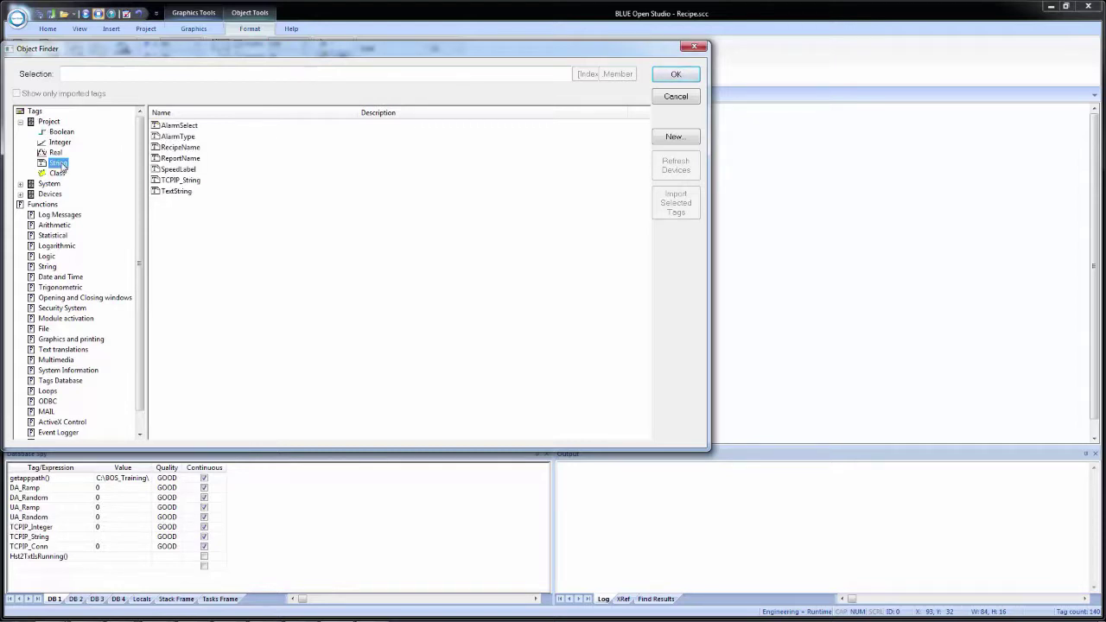
left_click(186, 150)
double_click(207, 148)
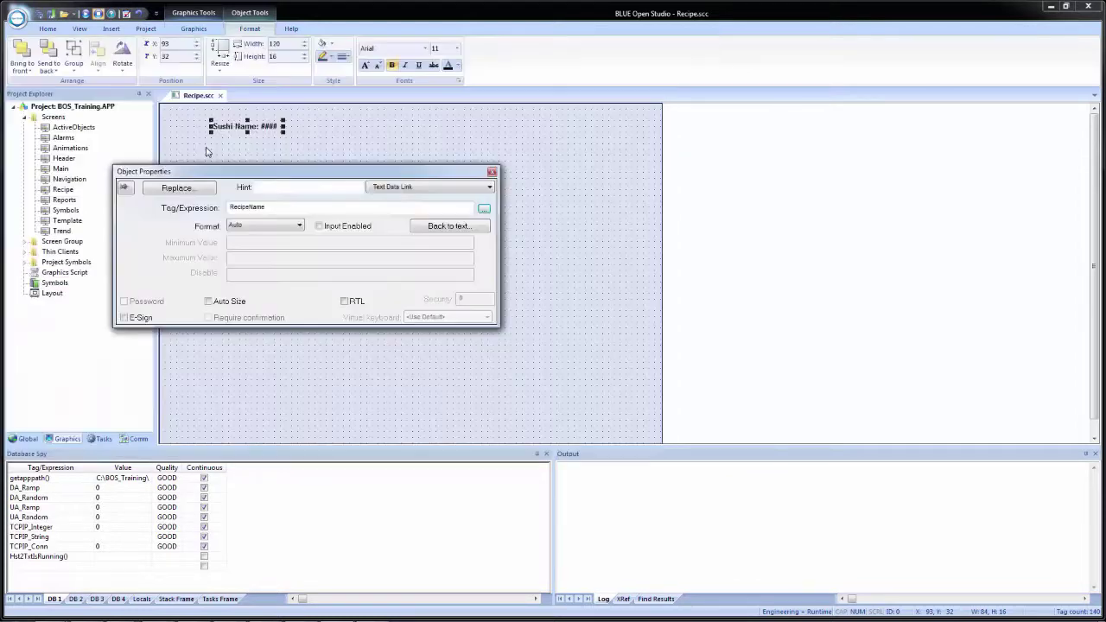
Step: Enable input for the Sushi Name data link and set its virtual keyboard to AlphaNumeric
left_click(320, 226)
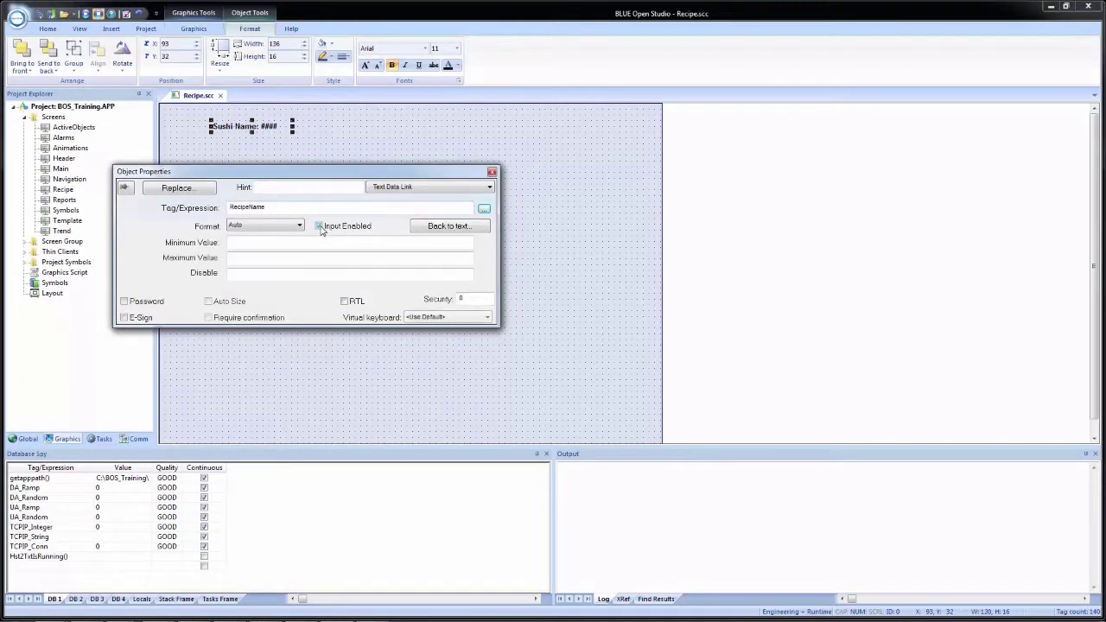
left_click(446, 318)
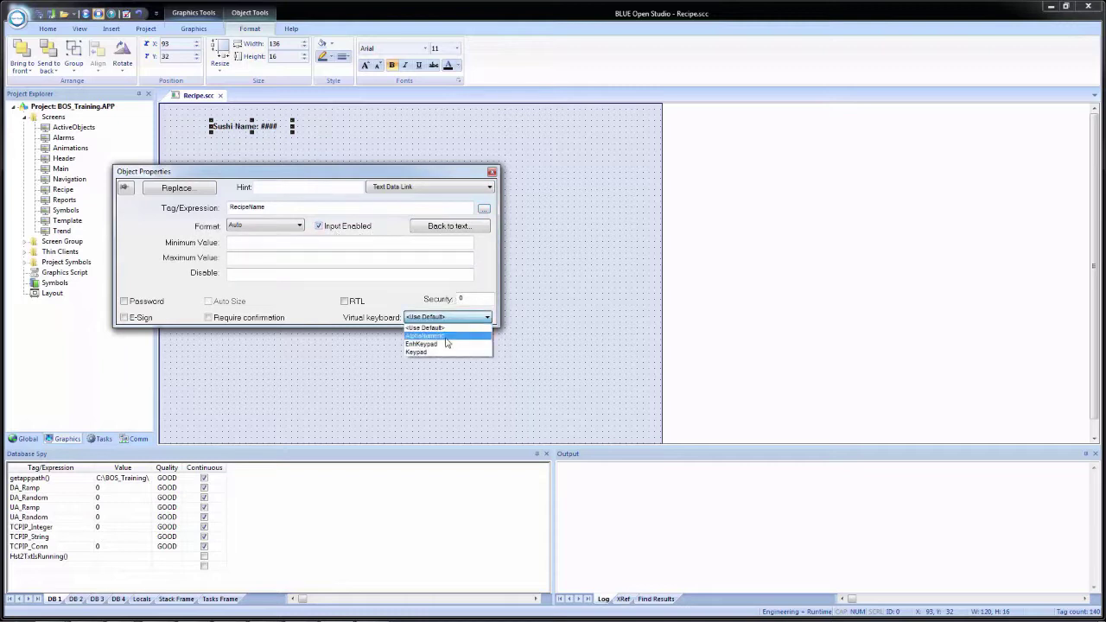
left_click(448, 337)
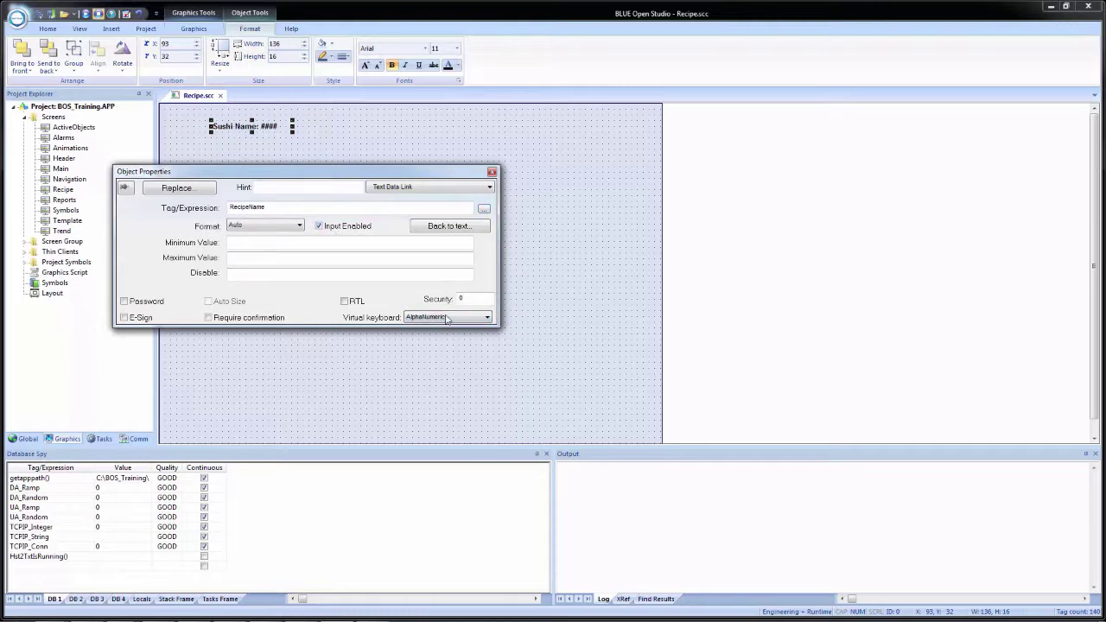
Step: Extend the # placeholder in the Sushi Name caption to about 20 characters, and close the object's properties
left_click(450, 227)
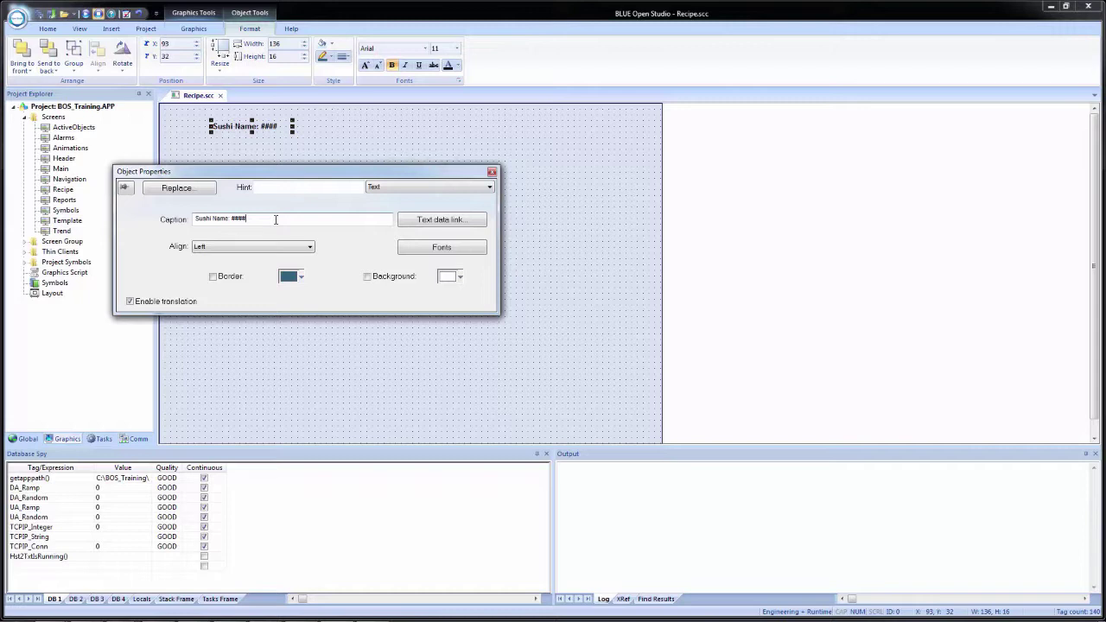
type("####################")
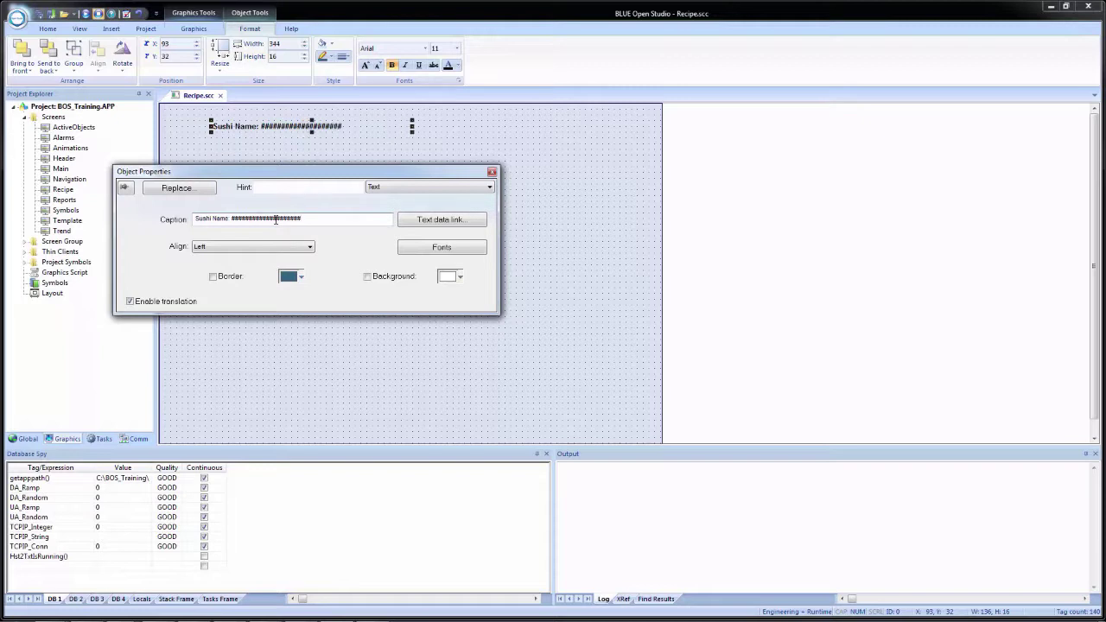
left_click(545, 187)
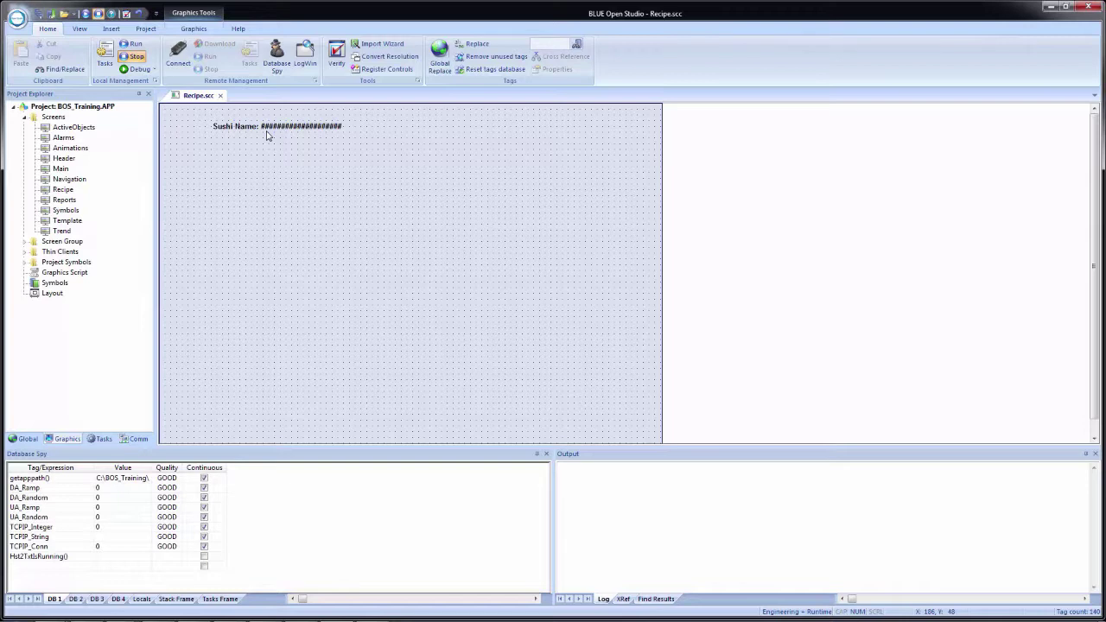
Step: Copy the Sushi Name label to just below the original and bind the copy's data link to Sushi.Nori
left_click(236, 132)
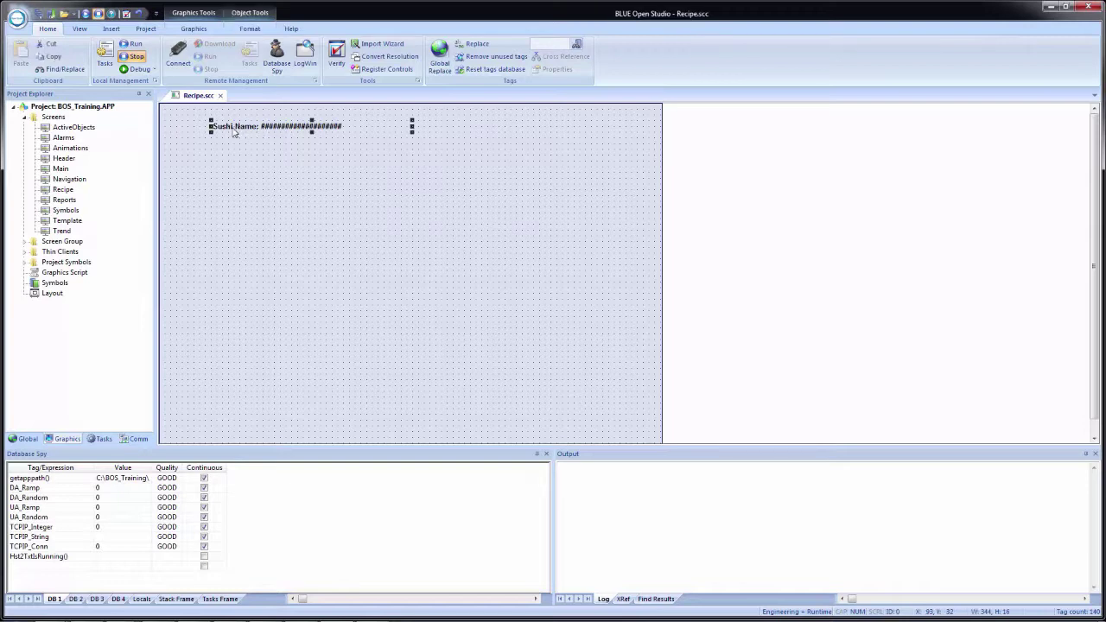
left_click_drag(229, 133, 237, 169)
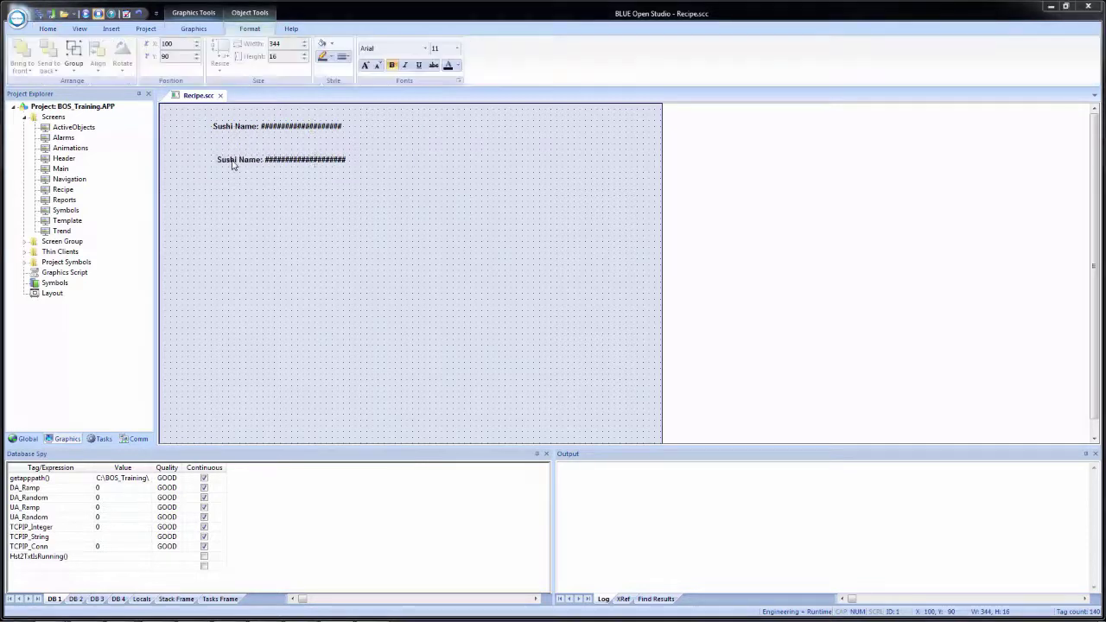
double_click(236, 169)
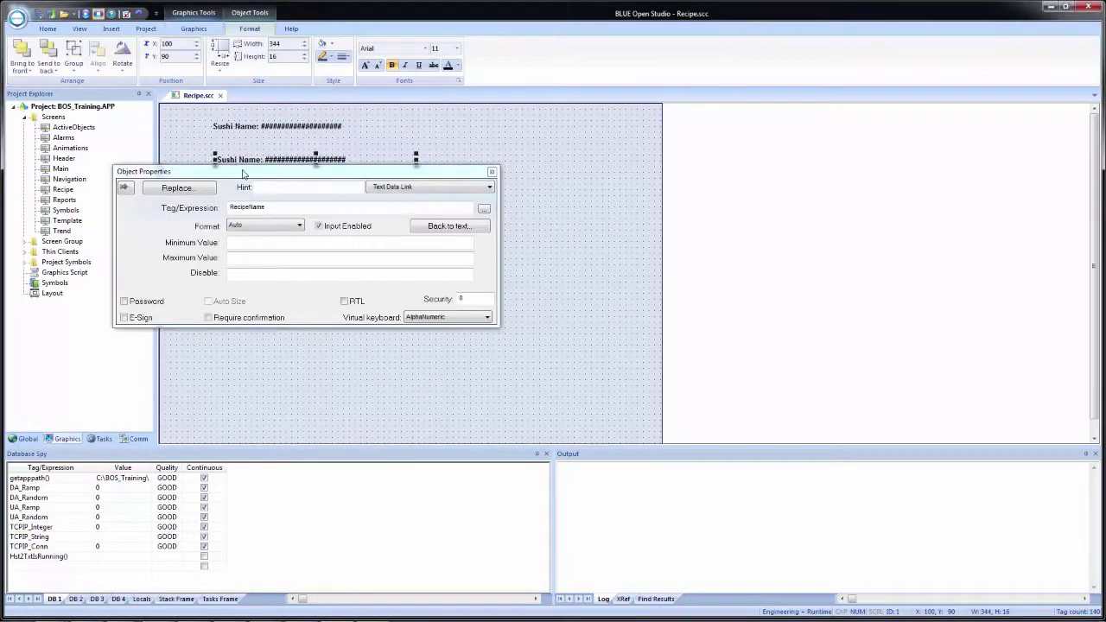
double_click(290, 207)
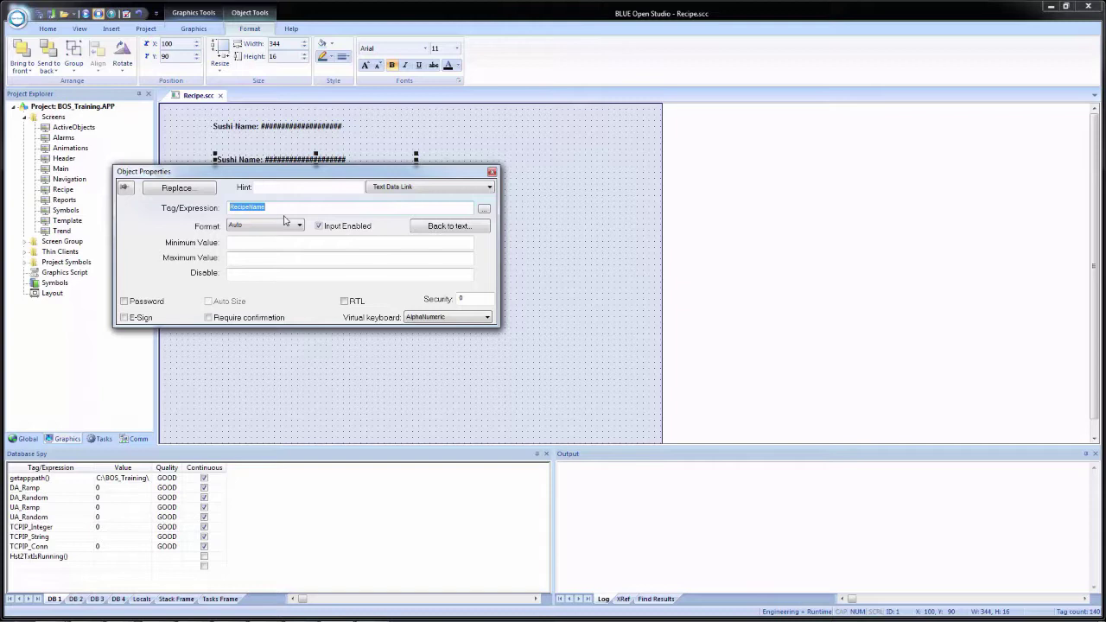
type("Sushi.Nori")
Step: Set the copied label's virtual keyboard to Keypad and its caption to "Nori: ###", and close its properties
left_click(428, 318)
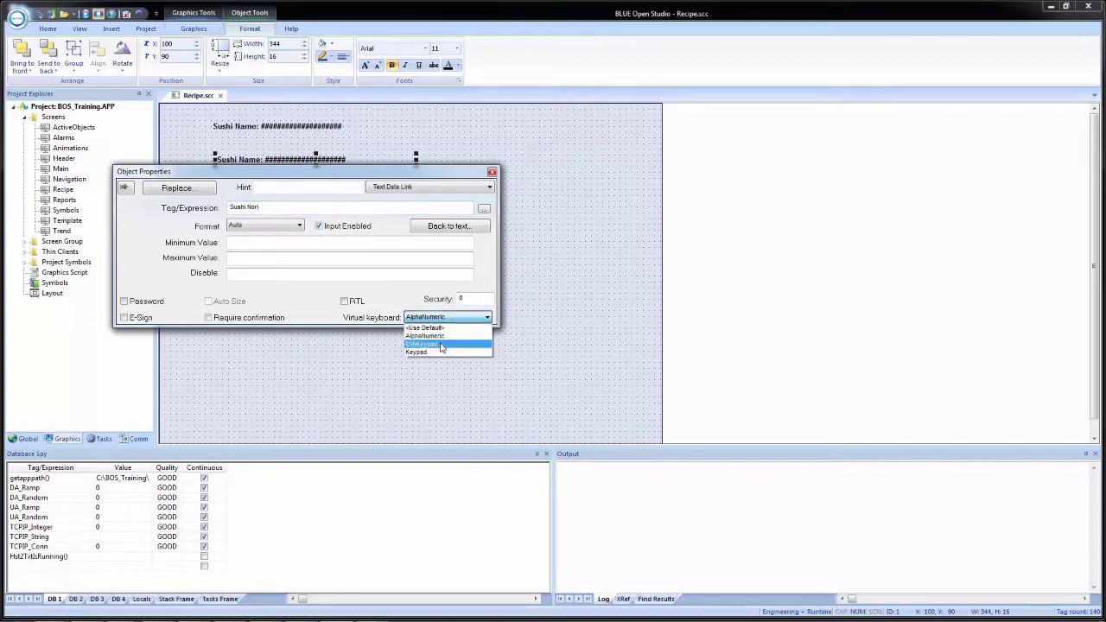
left_click(443, 352)
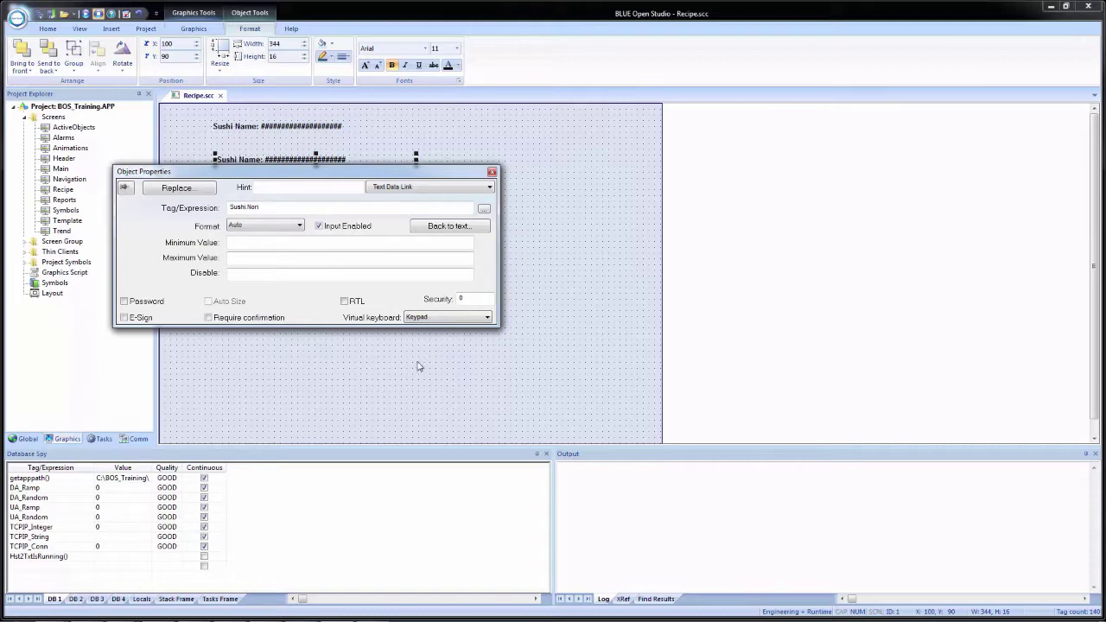
left_click(447, 227)
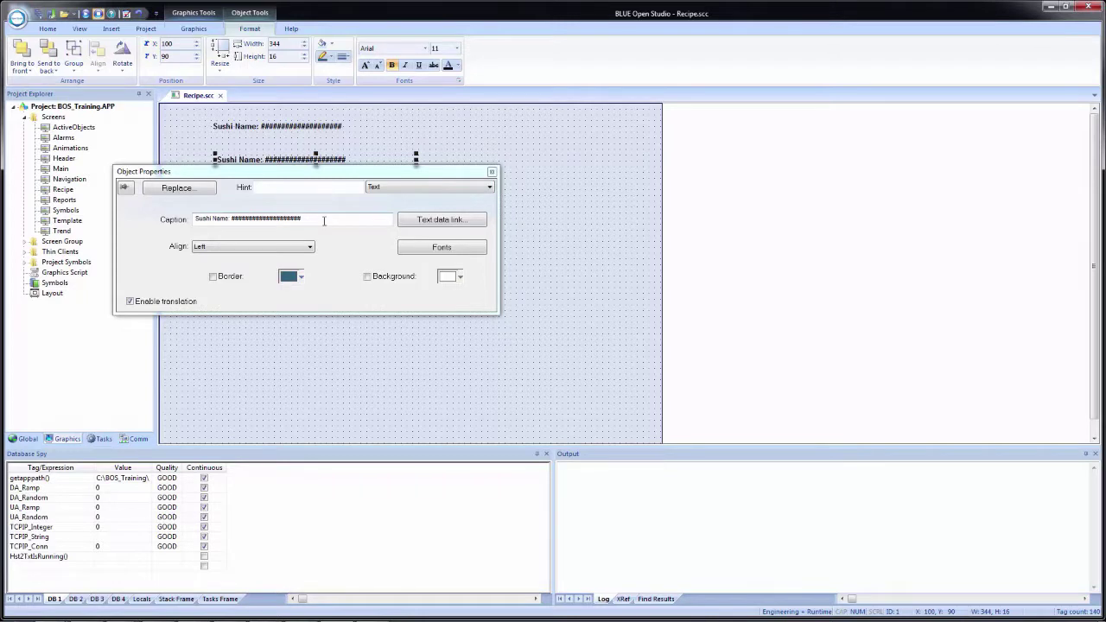
left_click_drag(323, 219, 128, 208)
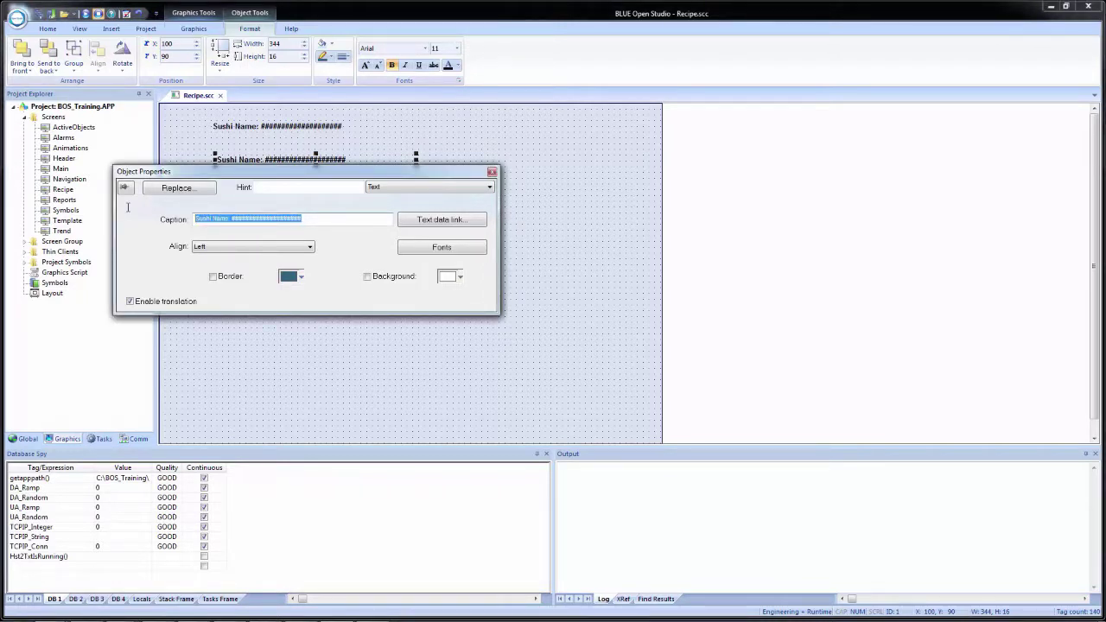
type("No")
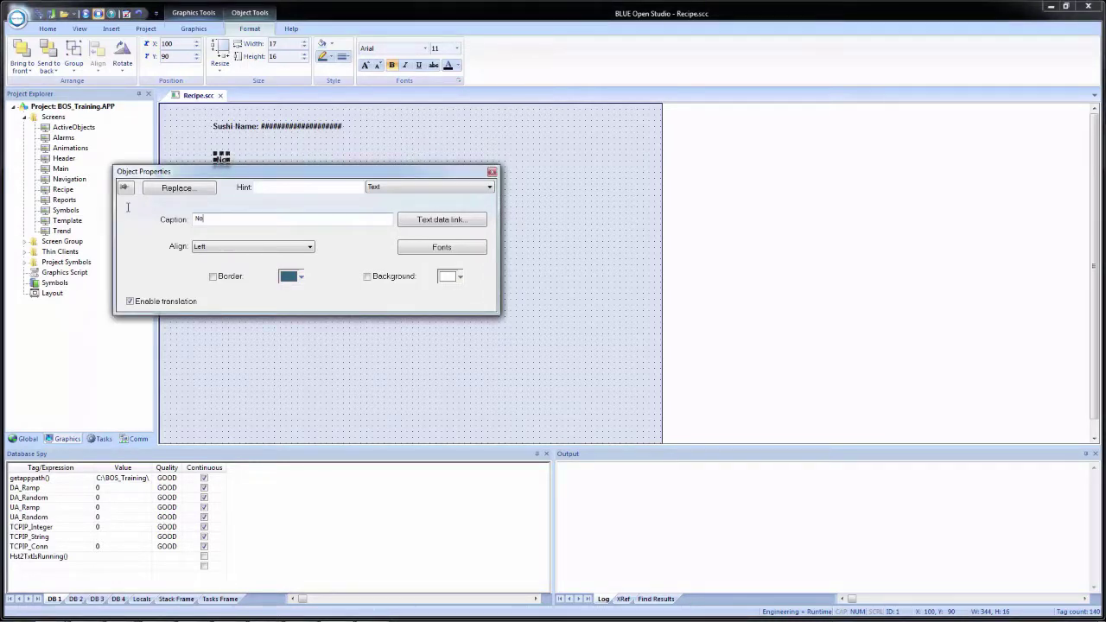
type("ri: ###")
left_click(328, 366)
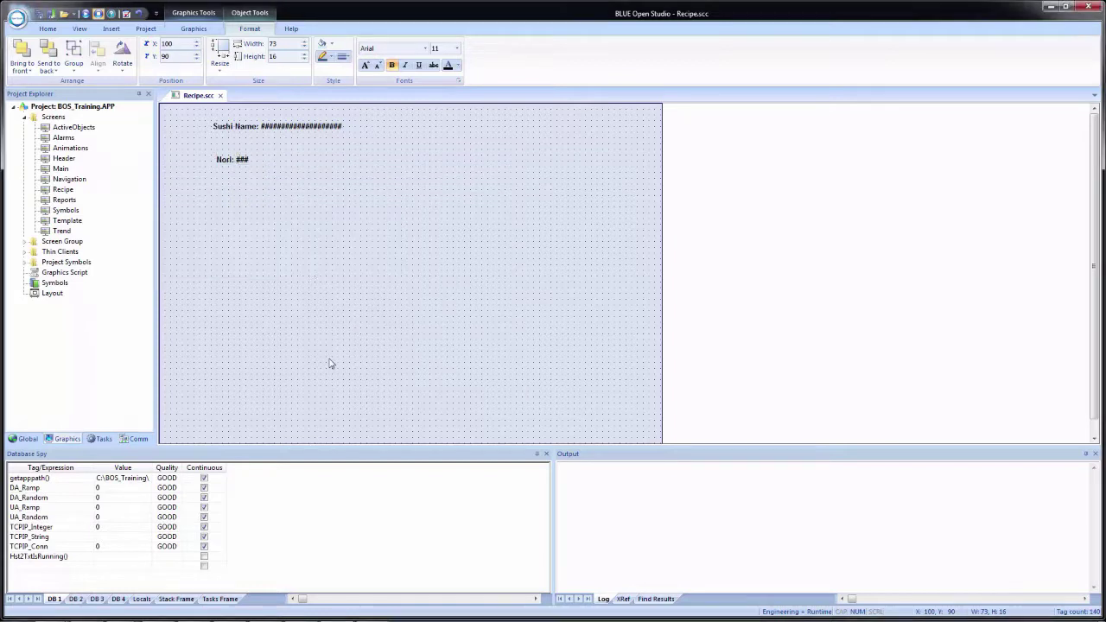
Step: Make four copies of the Nori label in a column below it, with a larger gap above the last one
left_click(225, 164)
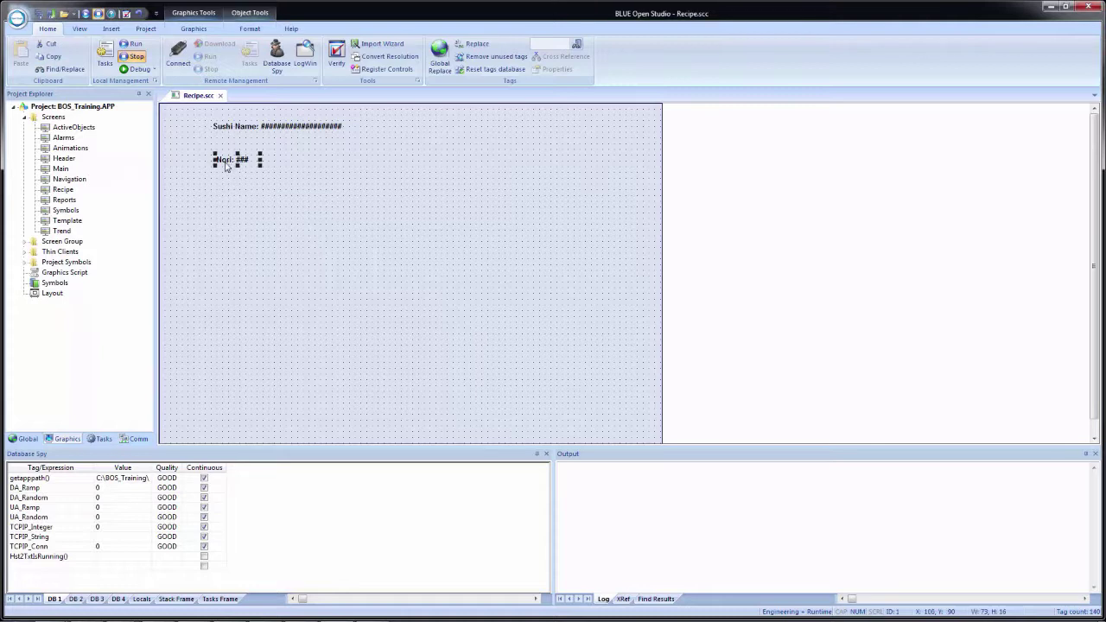
left_click_drag(222, 166, 225, 262)
left_click(227, 264)
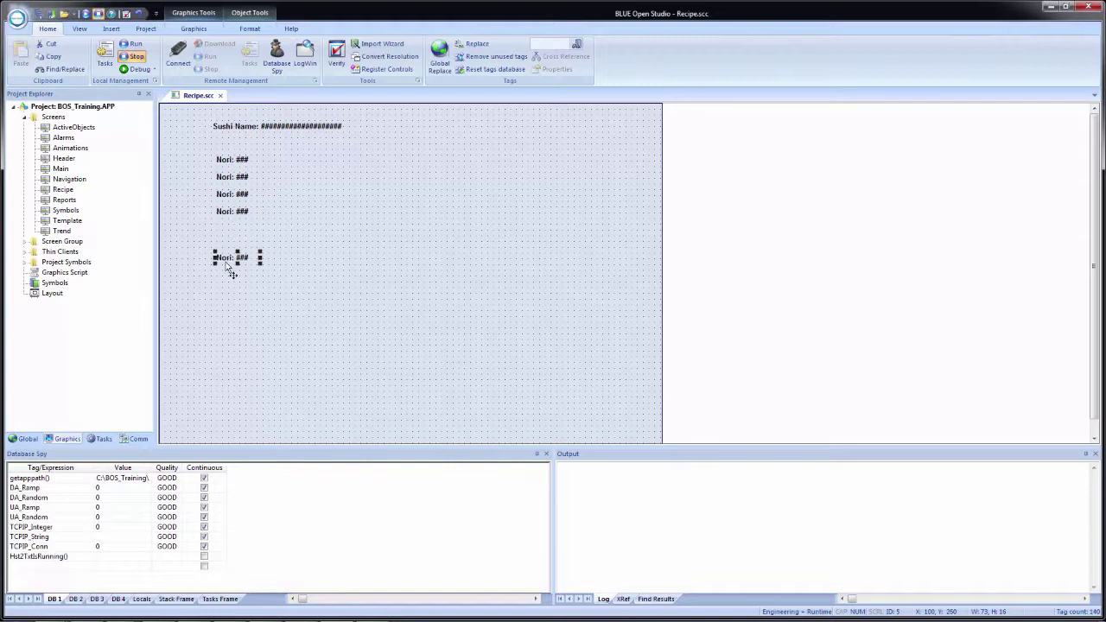
Step: Open the data link properties beside the labels and check the settings of the Nori labels one by one
left_click(230, 179)
double_click(230, 181)
left_click_drag(228, 169, 455, 154)
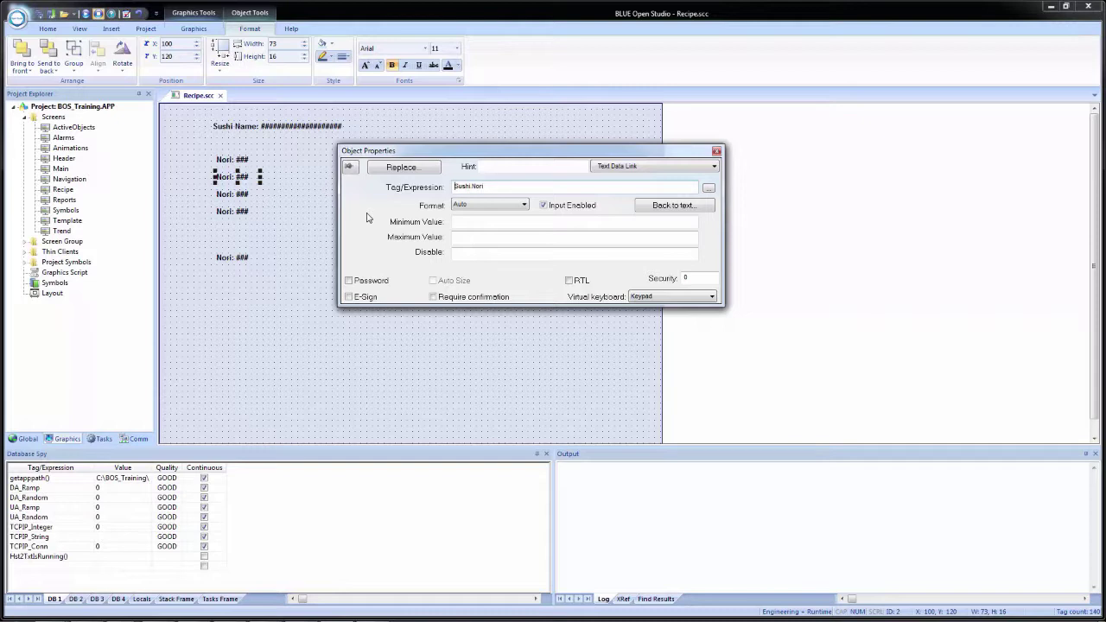
left_click(229, 167)
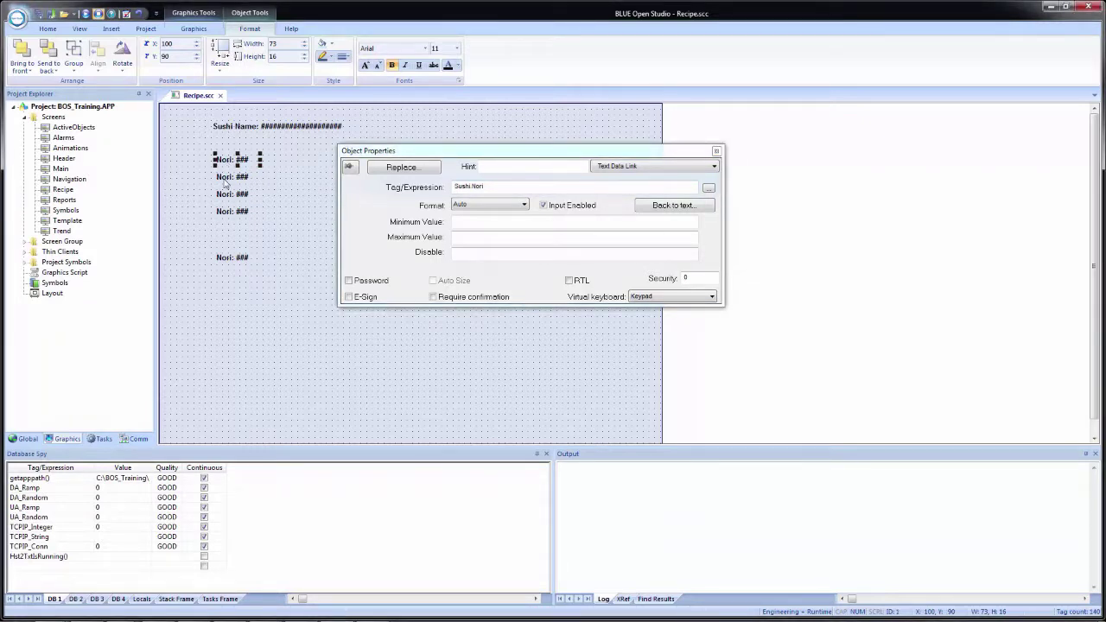
left_click(229, 180)
left_click(227, 214)
left_click(228, 260)
left_click(228, 214)
left_click(228, 193)
left_click(233, 179)
Step: Bind the second Nori label to Sushi.Rice and change its caption to "Rice: ###"
left_click(233, 181)
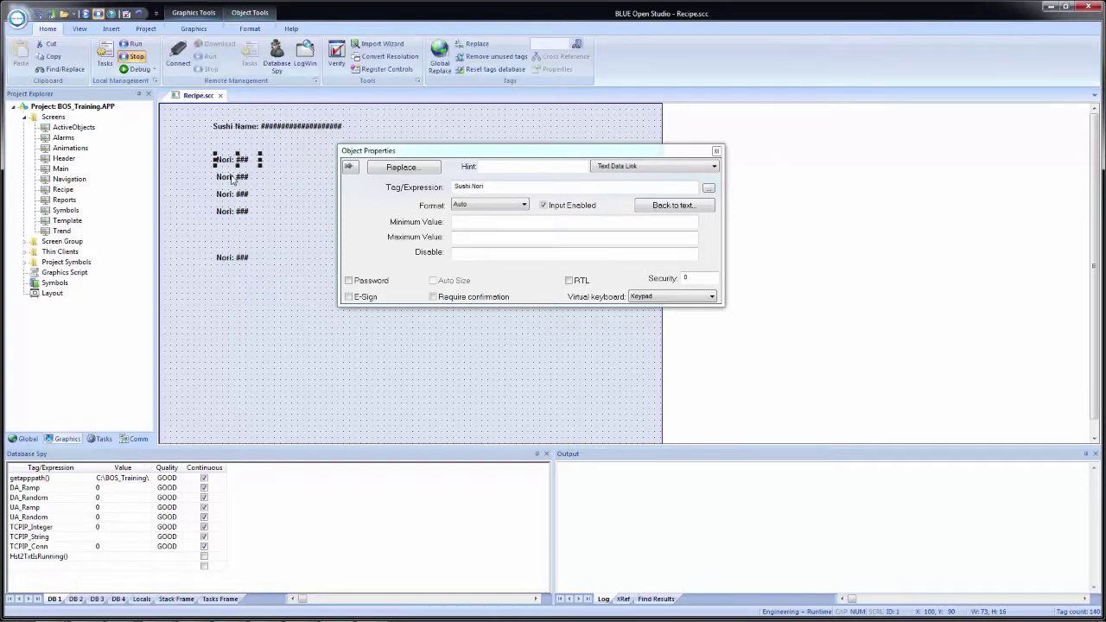
left_click(503, 188)
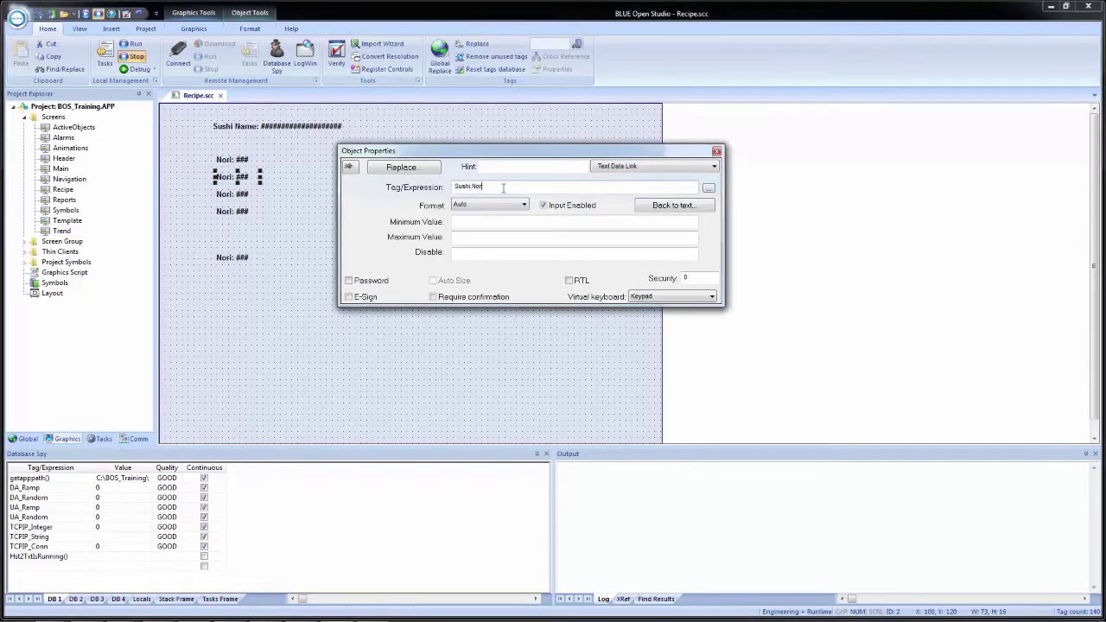
key("BackSpace")
key("BackSpace")
key("BackSpace")
key("BackSpace")
type("Rice")
left_click(667, 205)
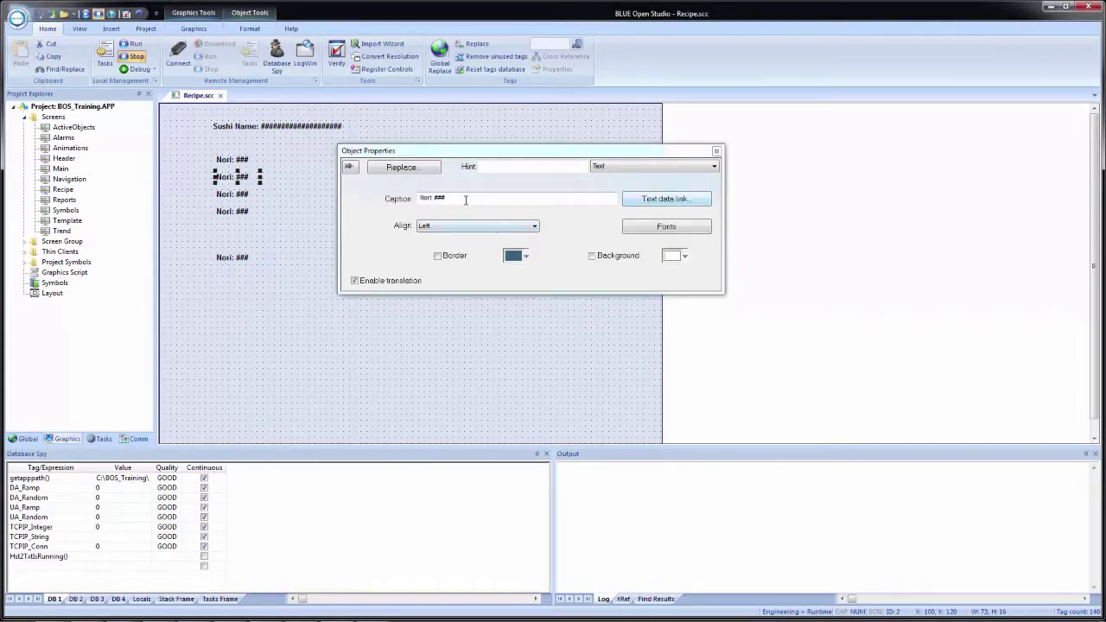
double_click(426, 198)
type("R")
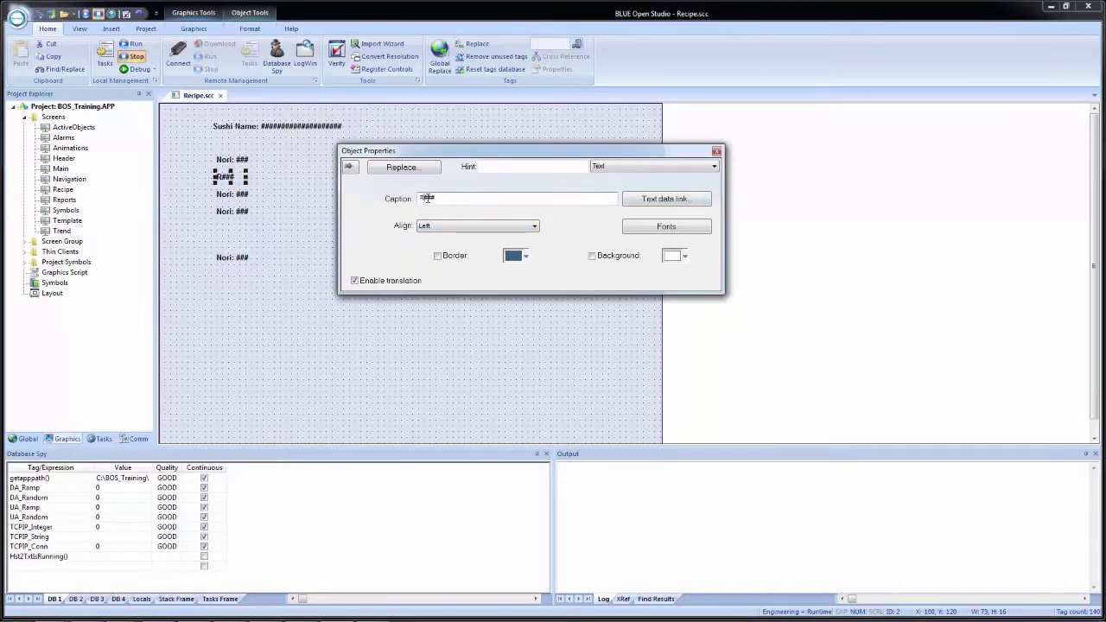
type("ice:")
Step: Change the captions of the third and fourth ingredient labels to "Salmon: ###" and "Tuna: ###"
left_click(234, 199)
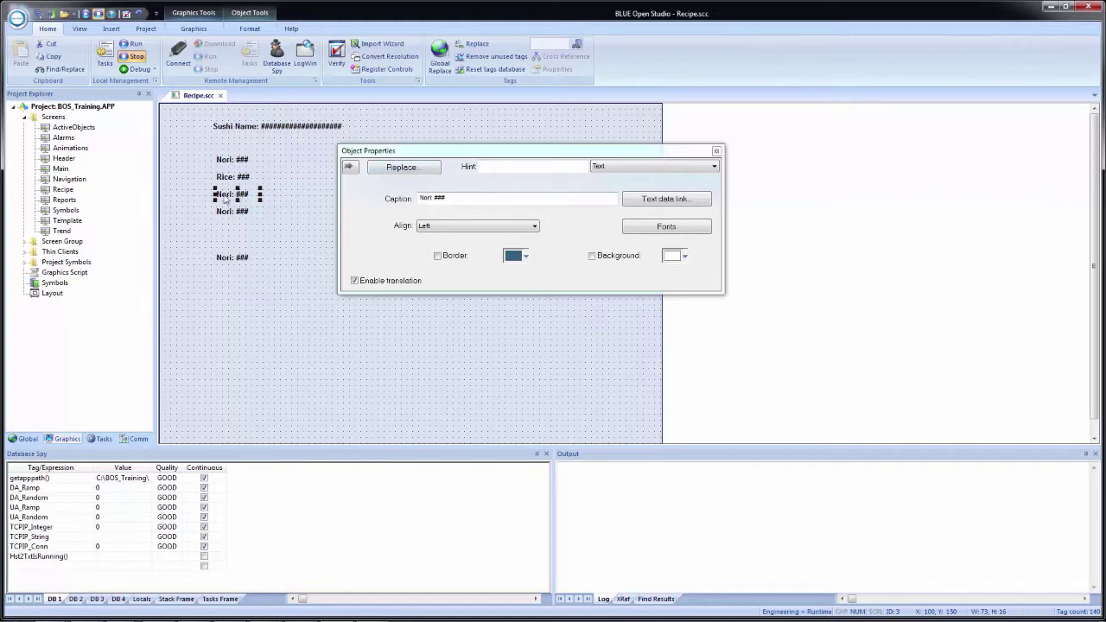
double_click(428, 198)
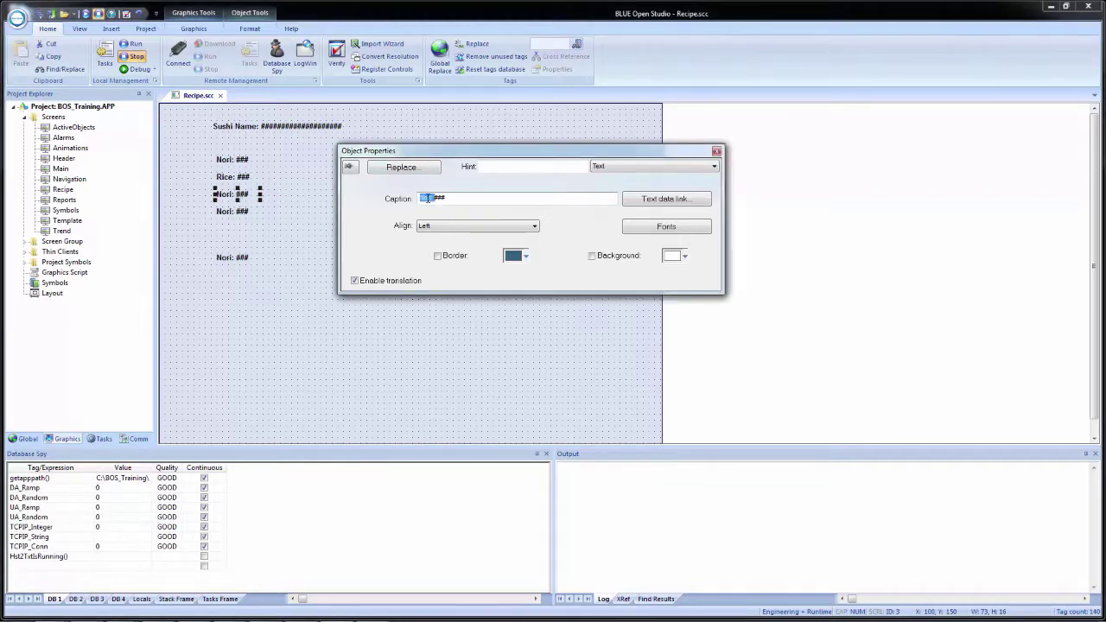
type("Salm")
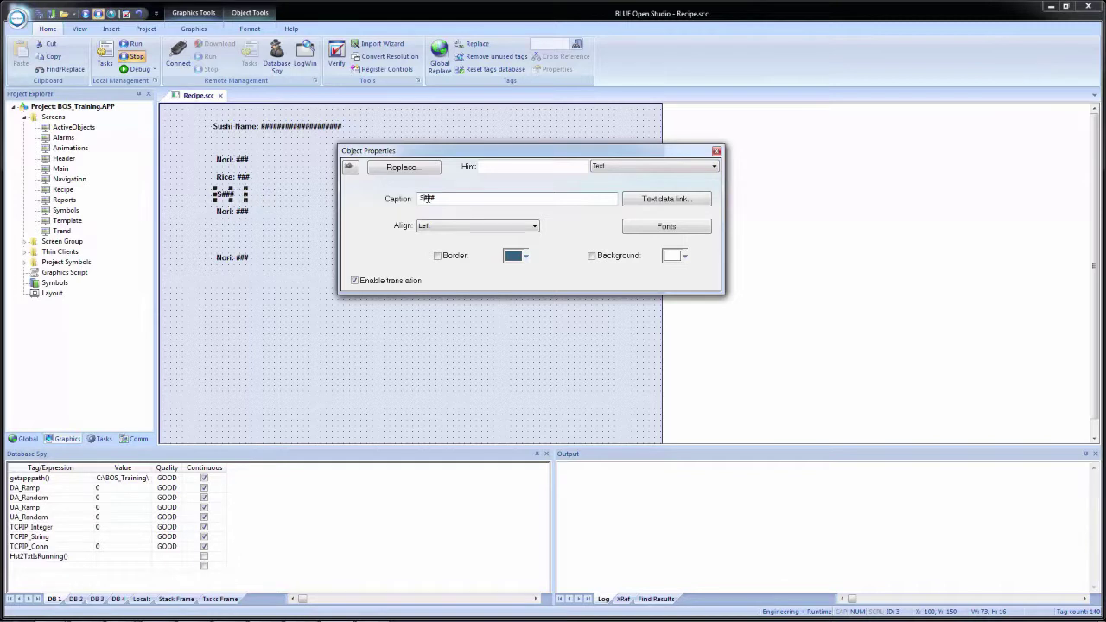
type("on:")
left_click(230, 212)
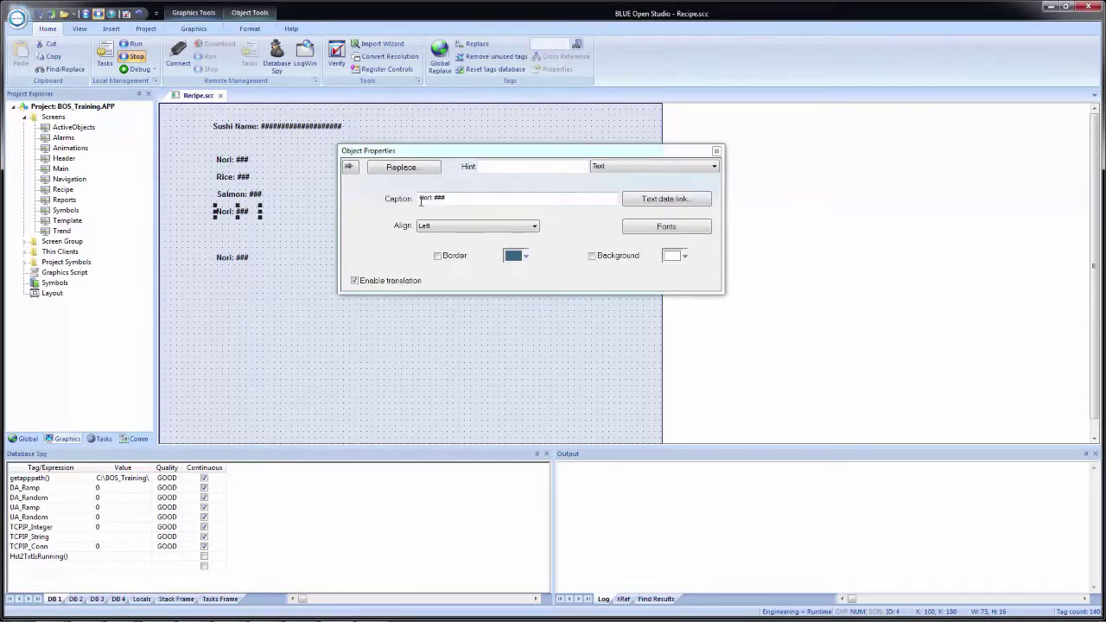
double_click(423, 199)
type("Tuna")
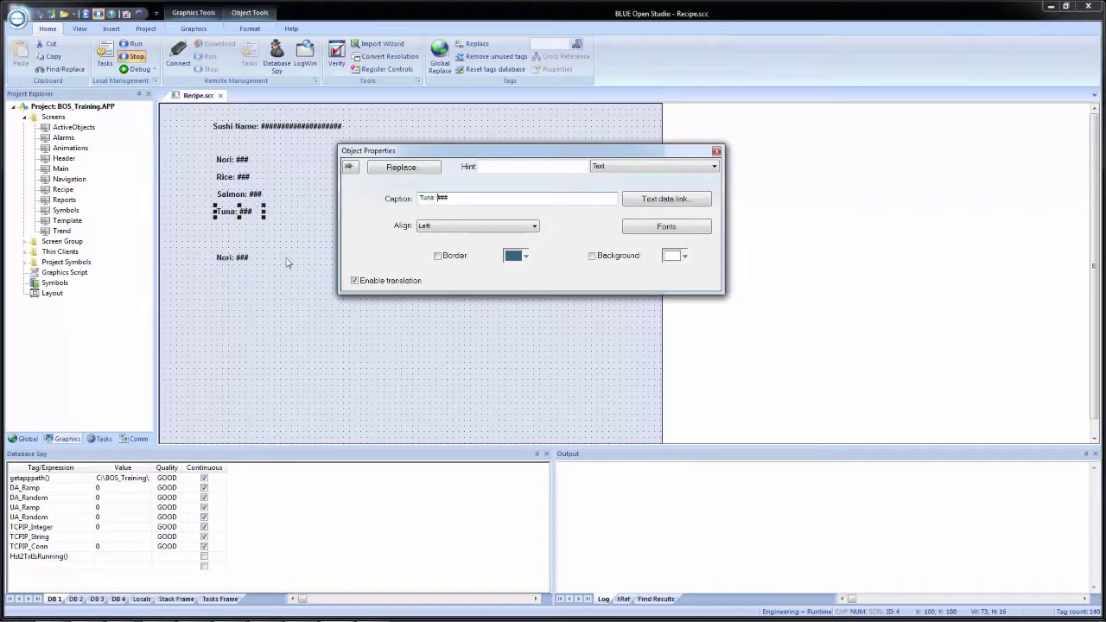
Step: Change the lowest label's caption to "Wasabi: ###" and bind its data link to Sushi.Wasabi
left_click(241, 258)
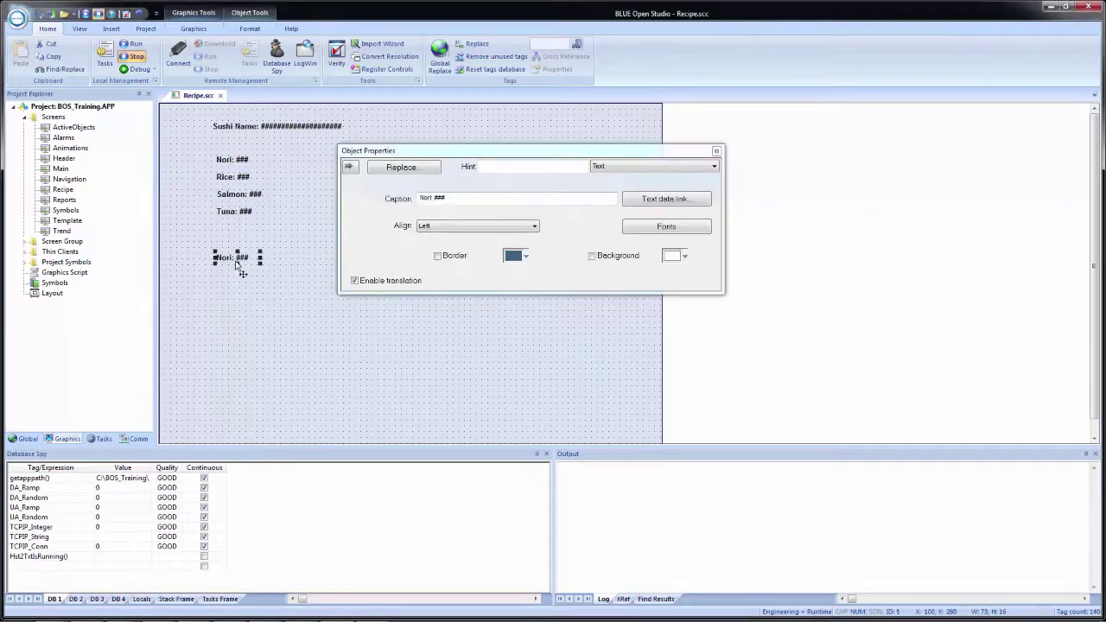
double_click(427, 198)
type("Wasabi")
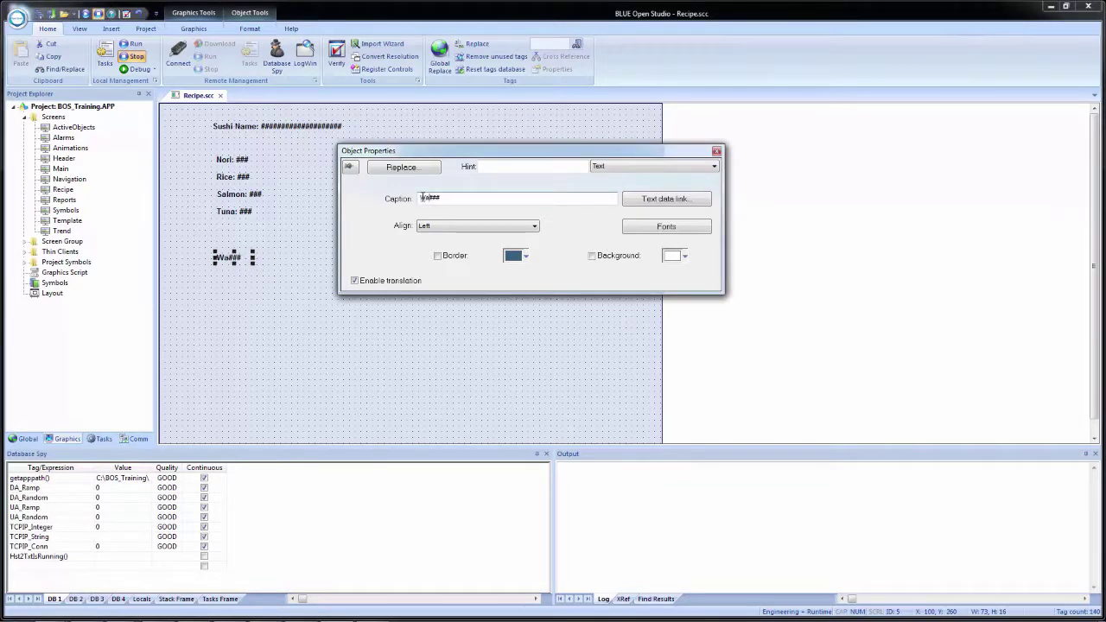
type(":")
left_click(661, 203)
left_click(510, 182)
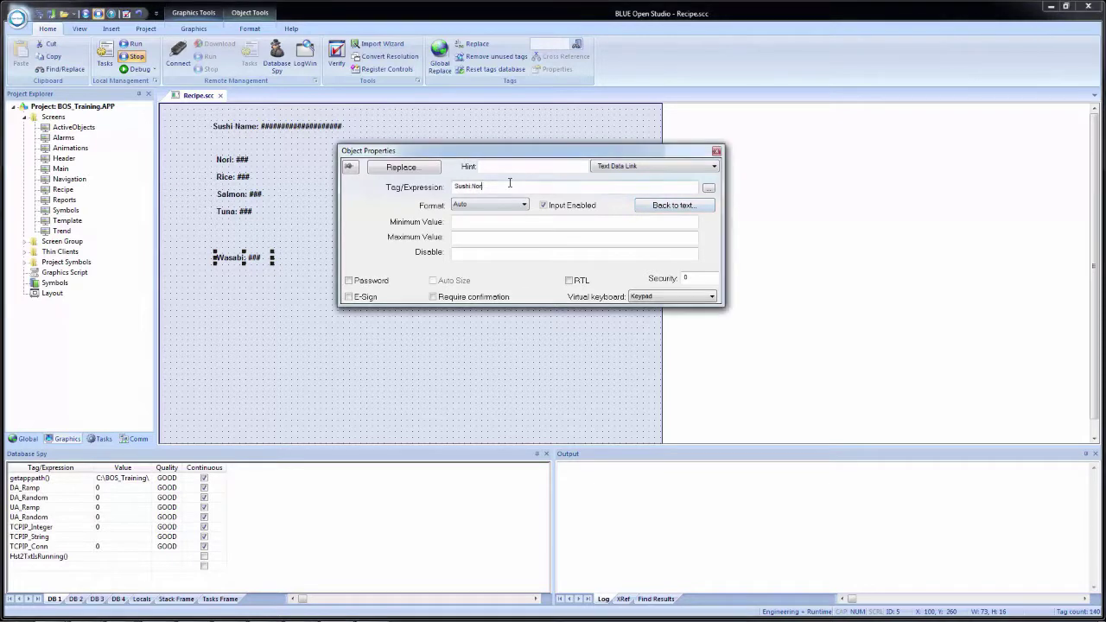
key("BackSpace")
key("BackSpace")
key("BackSpace")
key("BackSpace")
type("Wasabi")
Step: Bind the Tuna label's data link to Sushi.Tuna
left_click(244, 214)
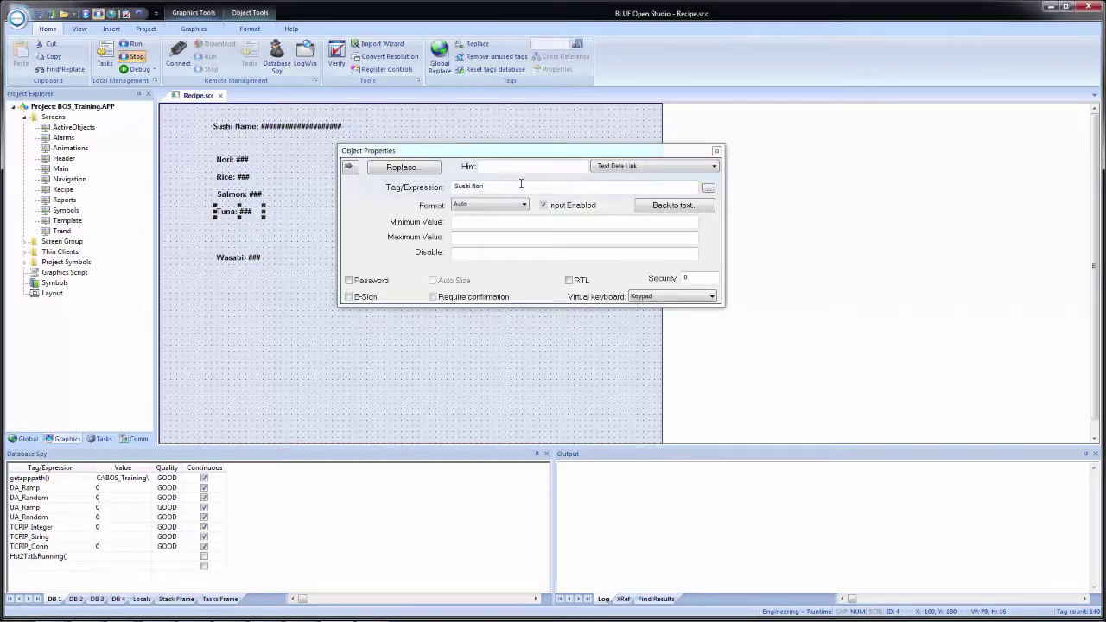
left_click(531, 187)
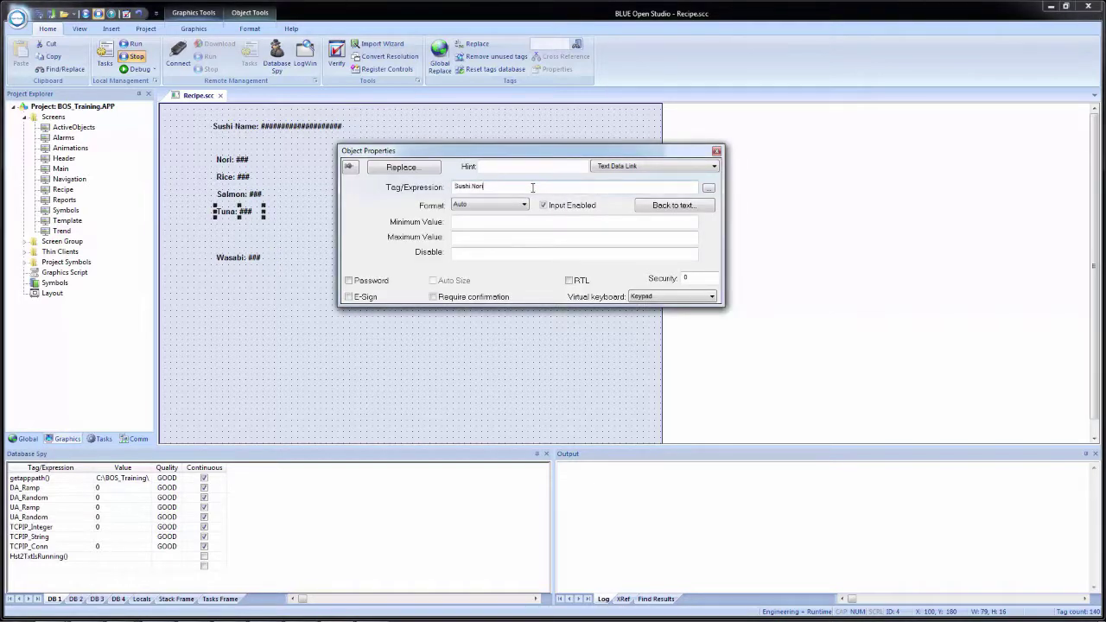
key("BackSpace")
key("BackSpace")
key("BackSpace")
key("BackSpace")
type("Tun")
key("BackSpace")
key("BackSpace")
type("una")
Step: Bind the Salmon label's data link to Sushi.Salmon, check the Rice label's binding, and close the properties
left_click(251, 197)
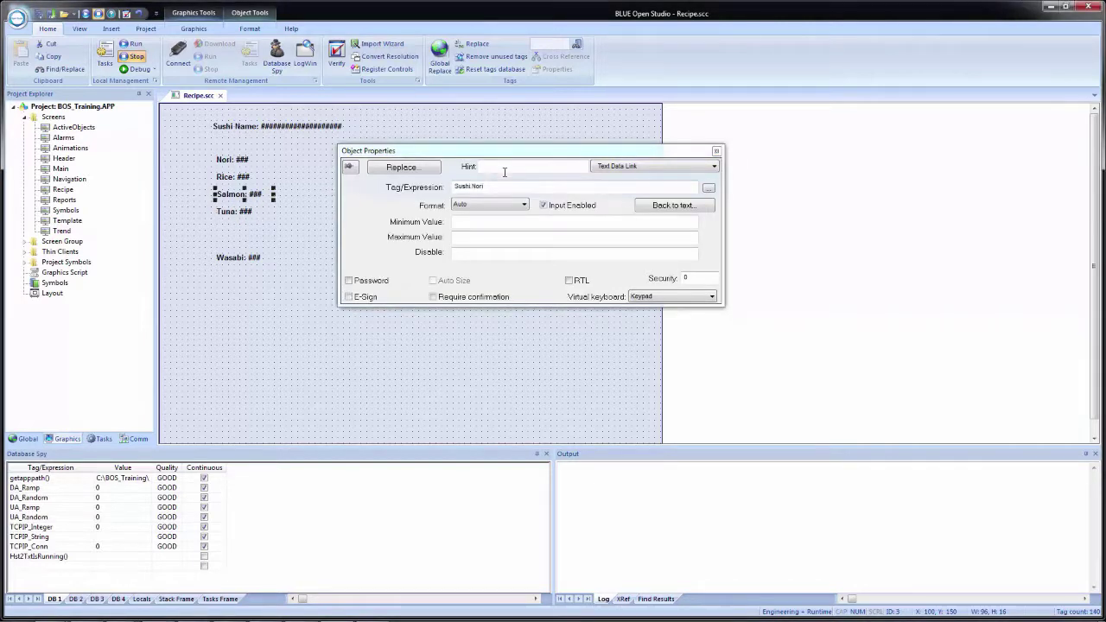
key("BackSpace")
key("BackSpace")
key("BackSpace")
key("BackSpace")
type("Sa")
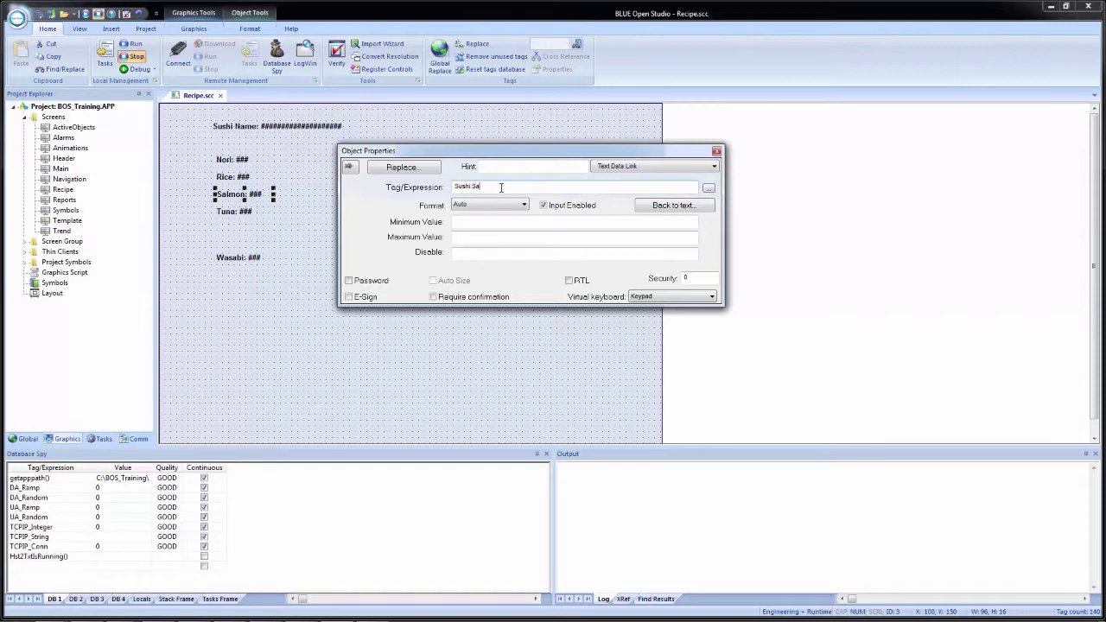
type("lmon")
left_click(231, 178)
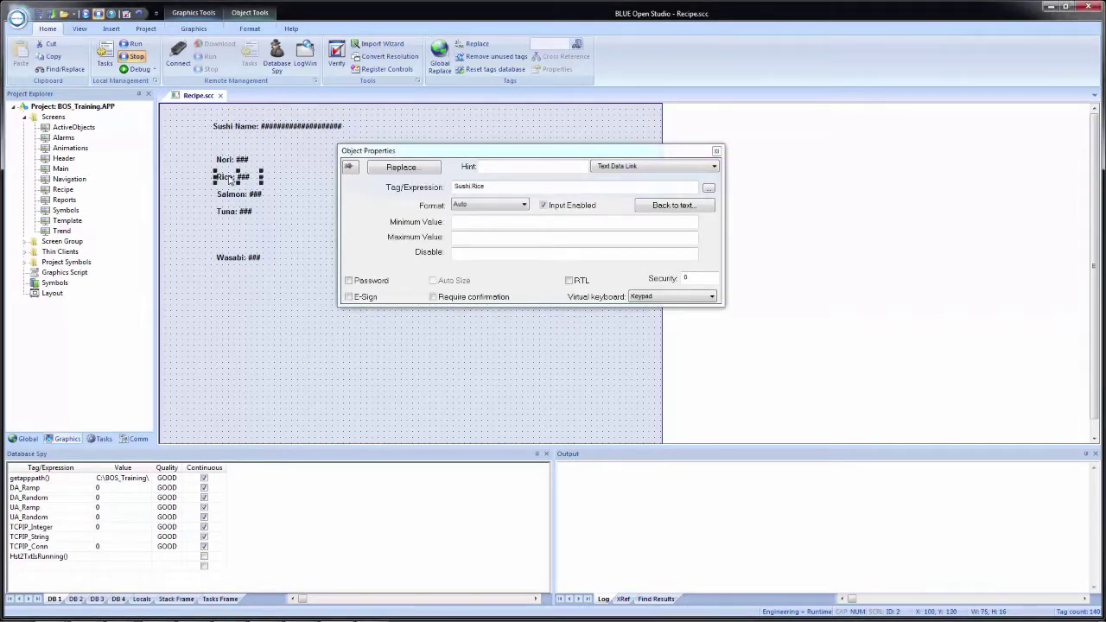
left_click(282, 301)
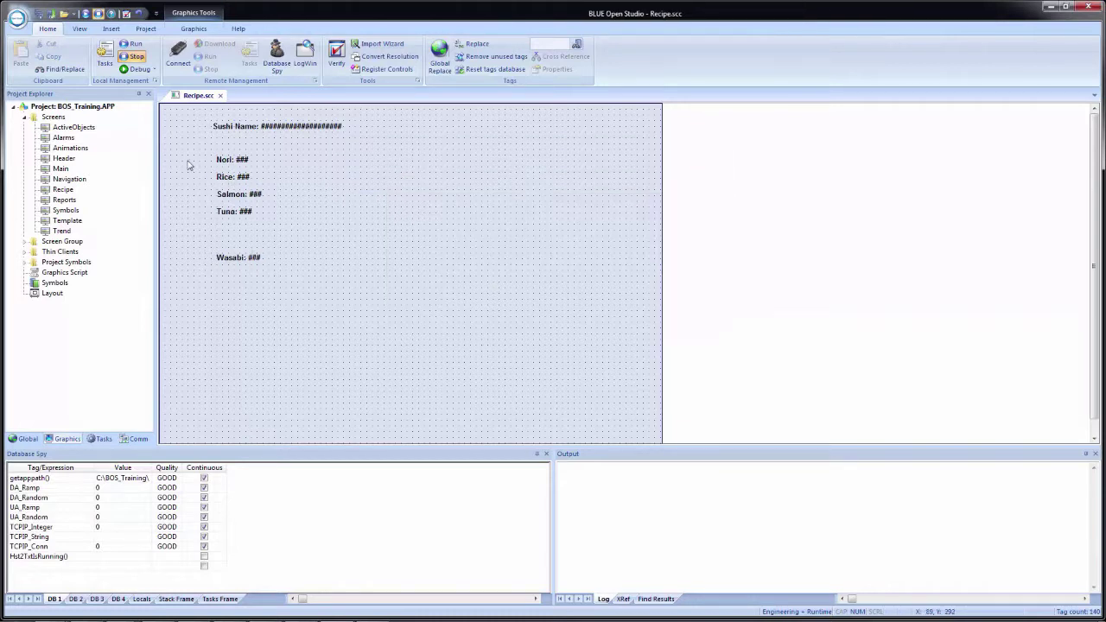
Step: Distribute the five ingredient labels, from Nori to Wasabi, evenly in the vertical direction
left_click_drag(190, 144, 292, 300)
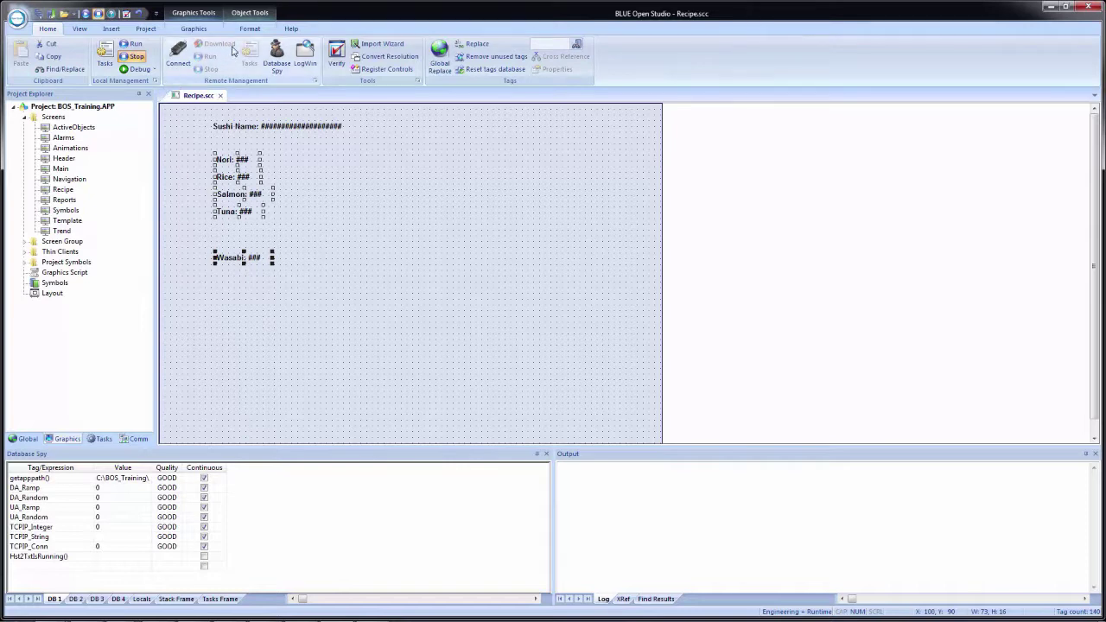
left_click(251, 29)
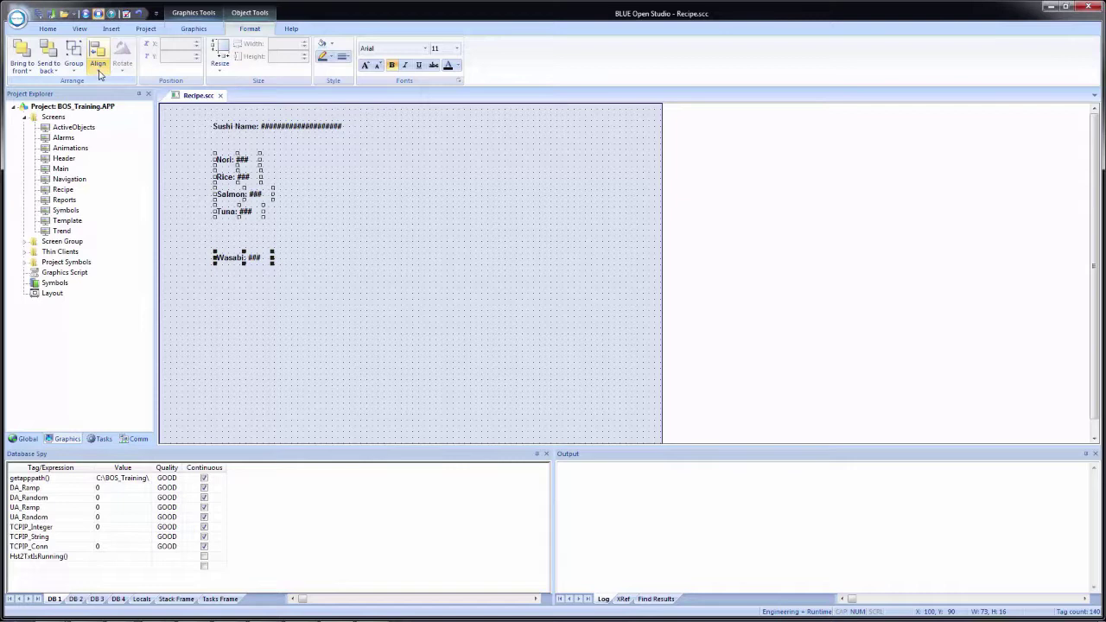
left_click(98, 69)
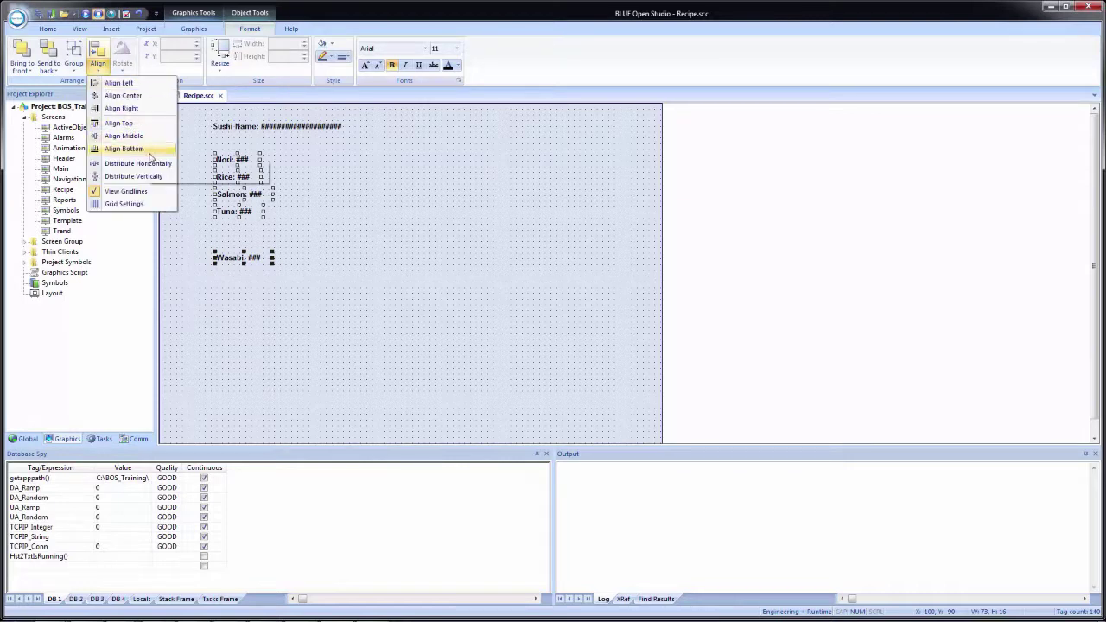
left_click(144, 177)
left_click(384, 197)
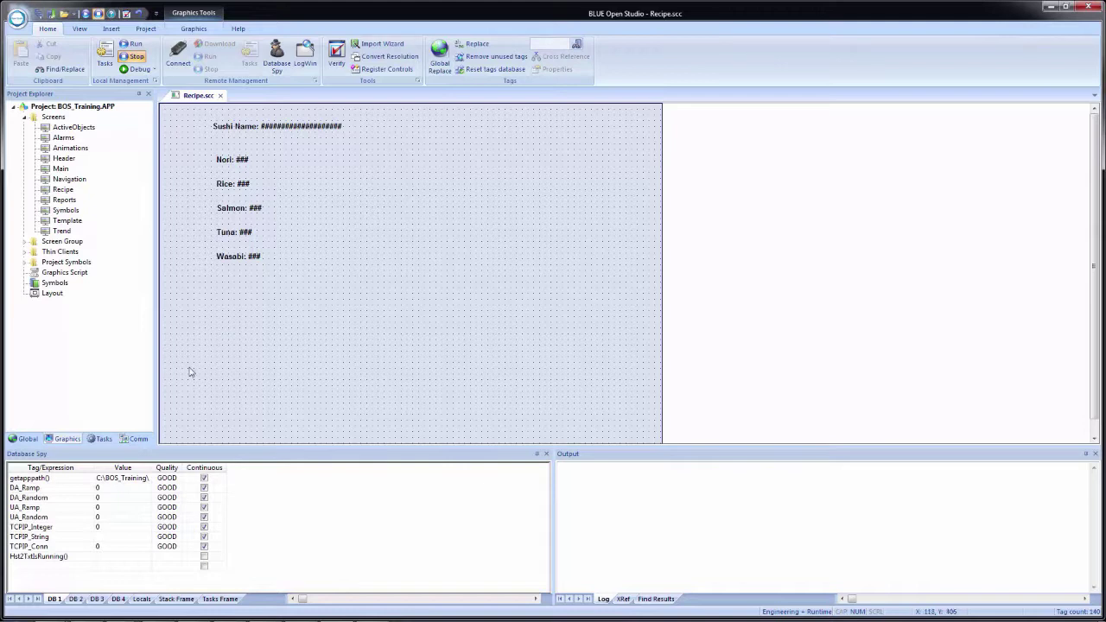
Step: Open the Sushi Recipe worksheet to review its file name and tag list, and return to the Recipe screen
left_click(100, 438)
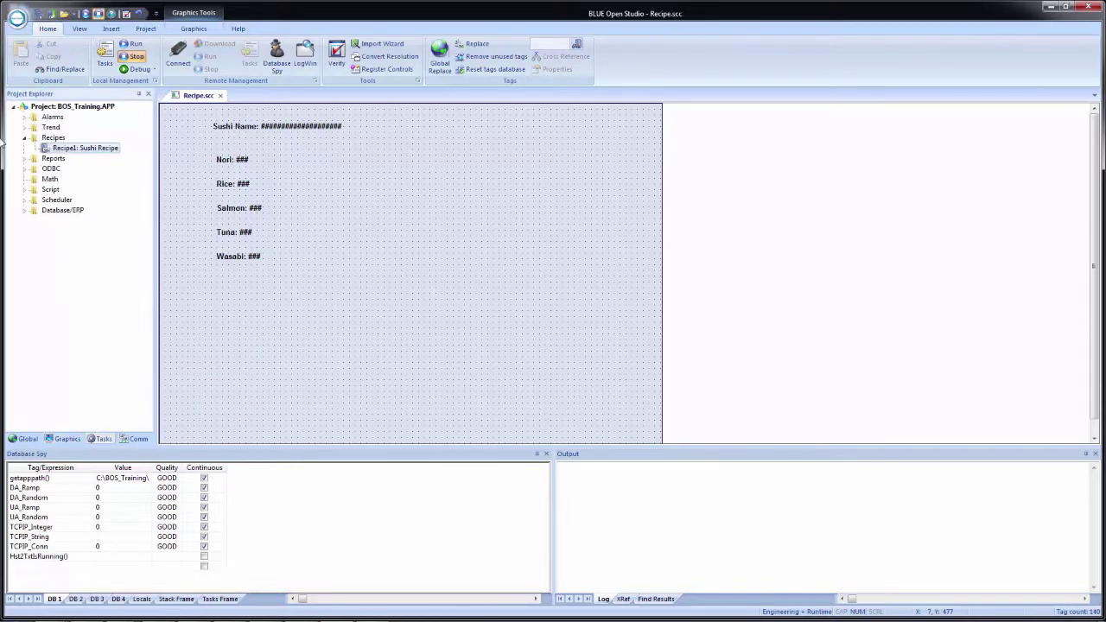
double_click(68, 148)
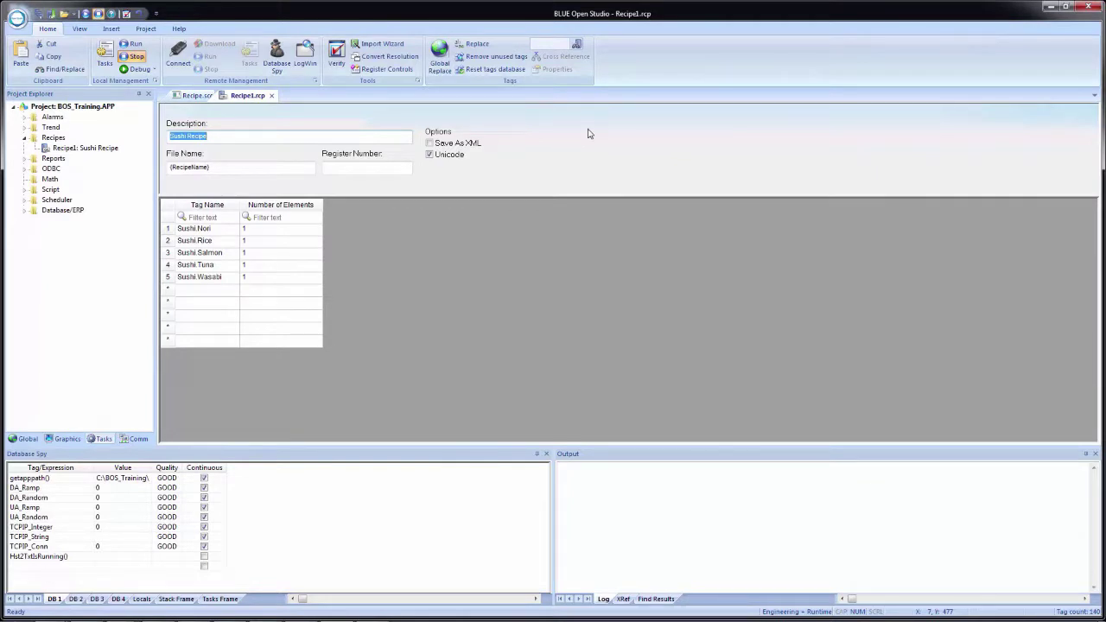
left_click(192, 100)
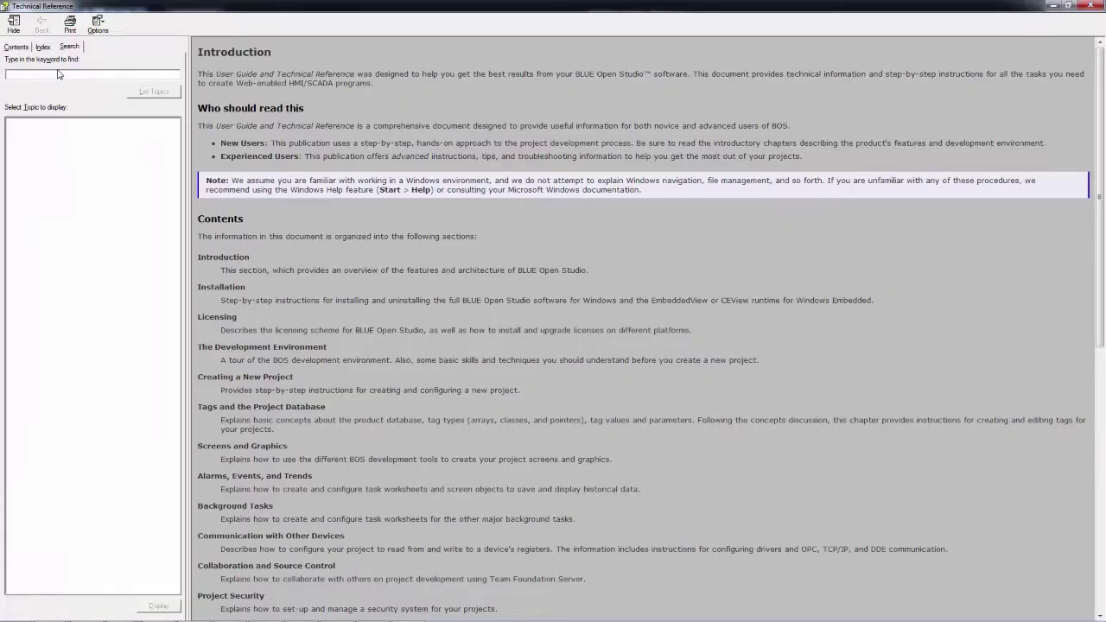
Step: Search the Technical Reference for "recipe" and read the Recipe function's syntax, operations, return values and examples
type("mocipe")
key("Return")
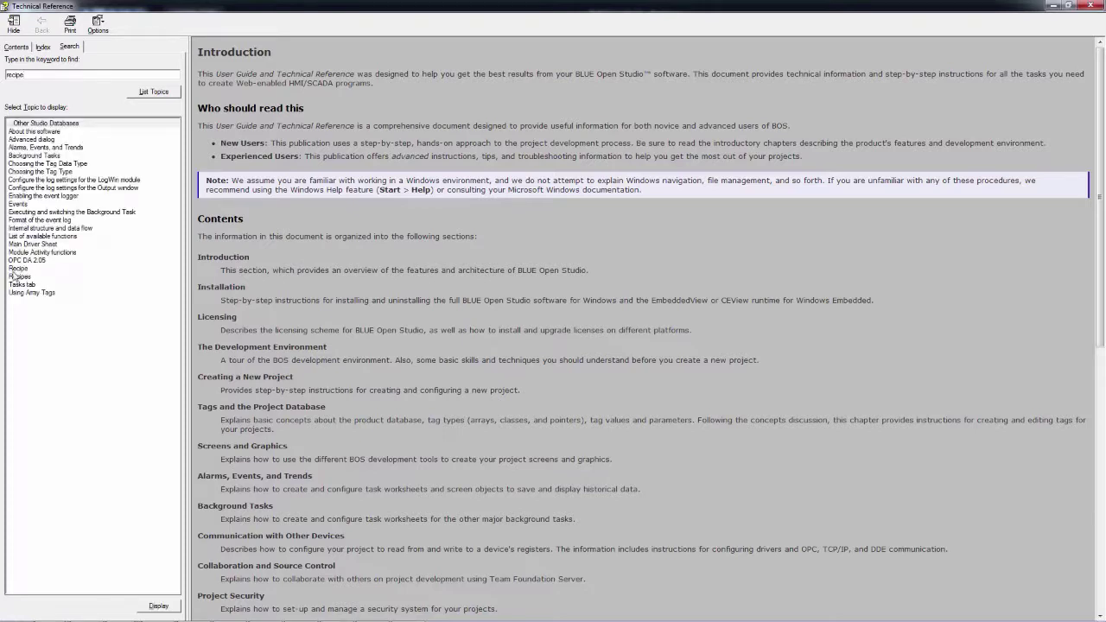
double_click(15, 269)
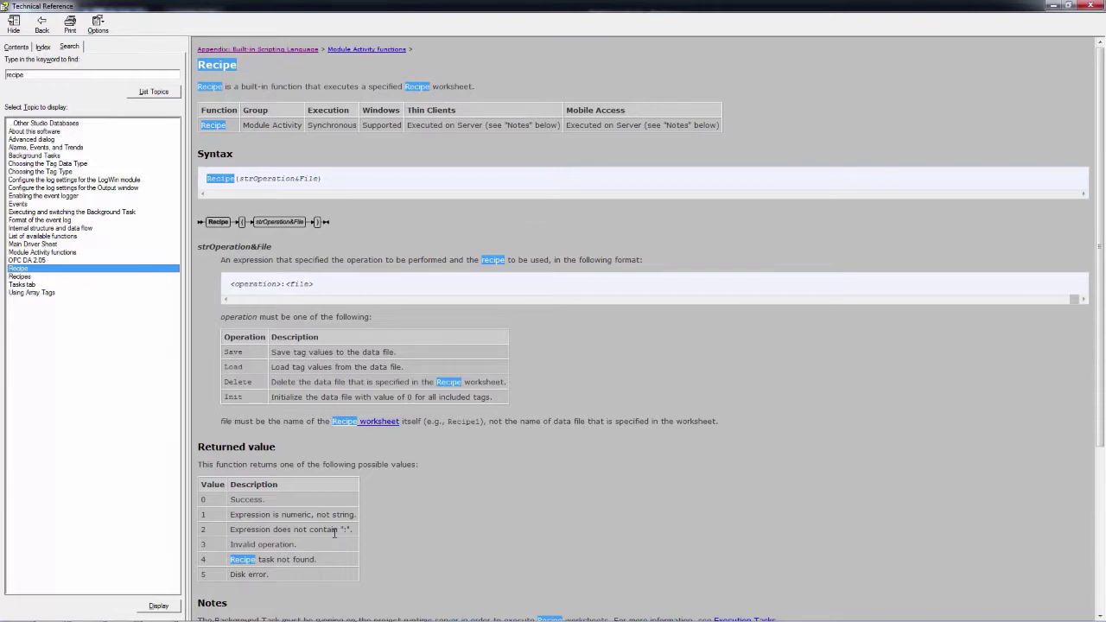
left_click(514, 494)
scroll(514, 494, "down", 4)
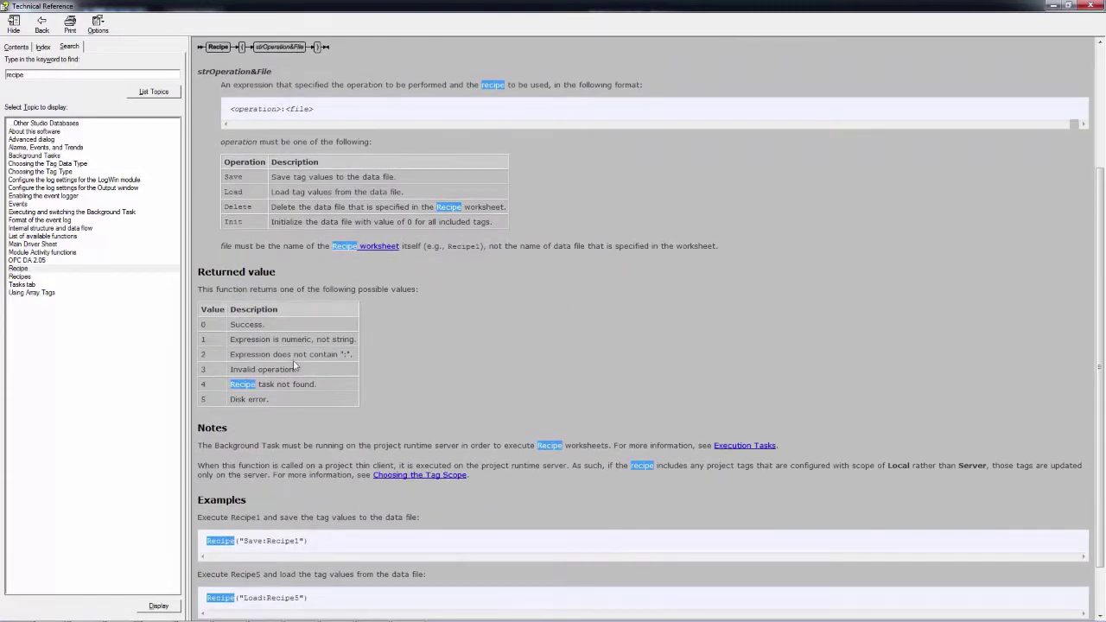
scroll(563, 363, "down", 2)
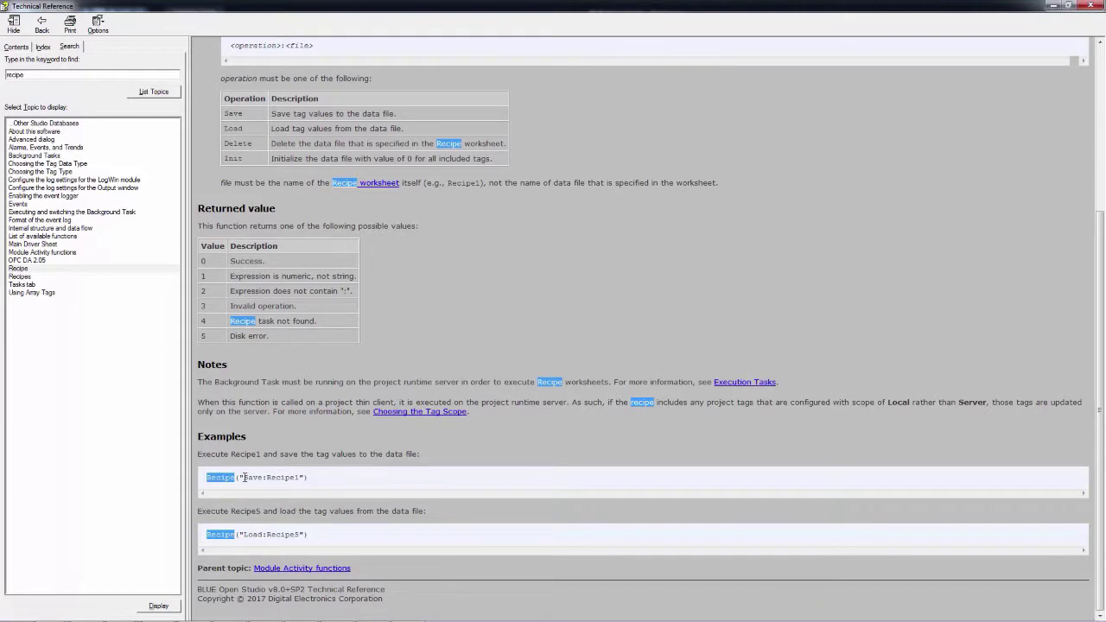
scroll(245, 476, "up", 5)
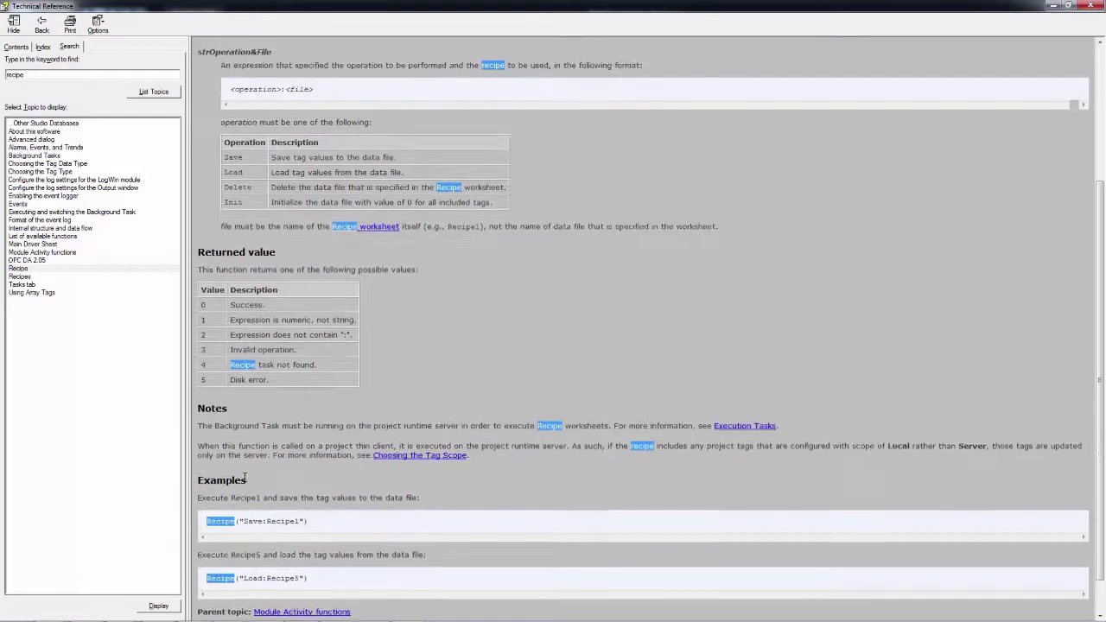
left_click(1052, 6)
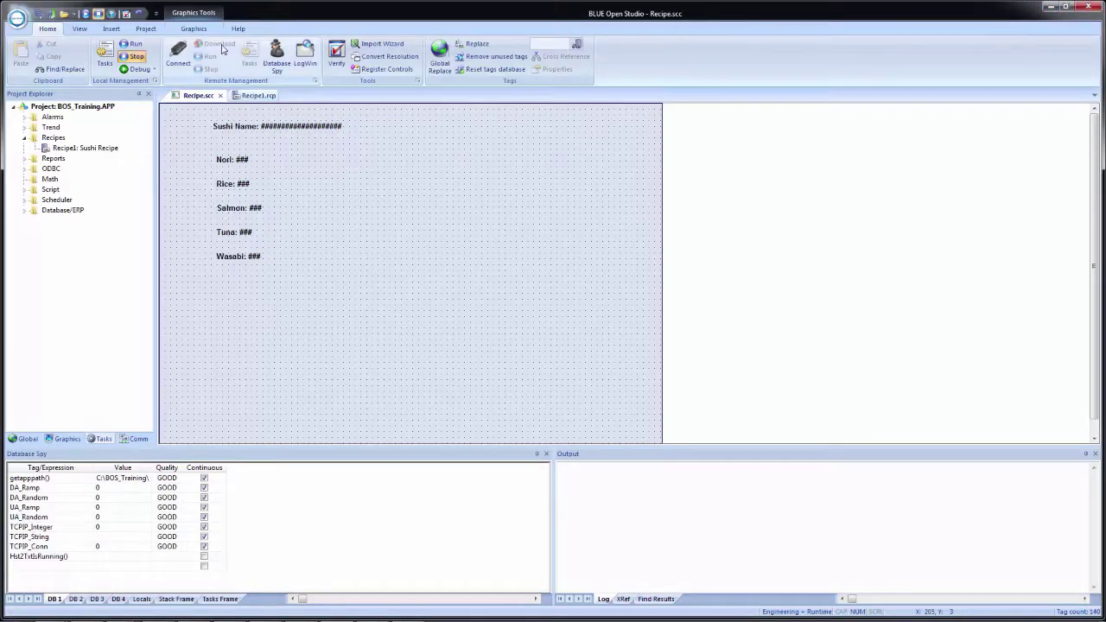
Step: Draw a button about 101 by 51 below the Wasabi label and caption it "Save"
left_click(196, 29)
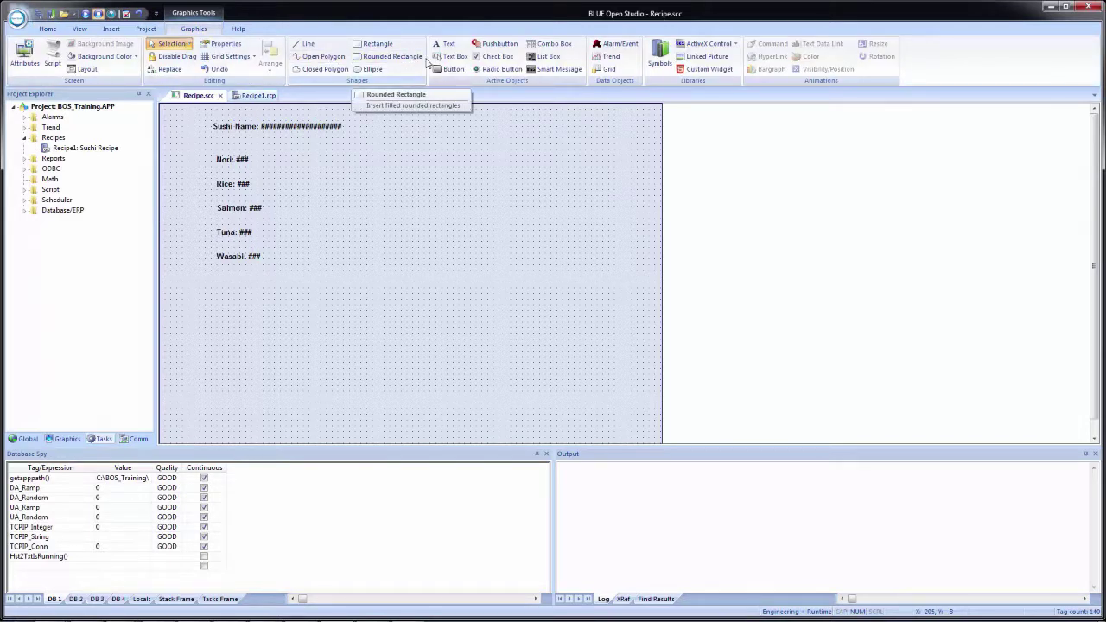
left_click(451, 69)
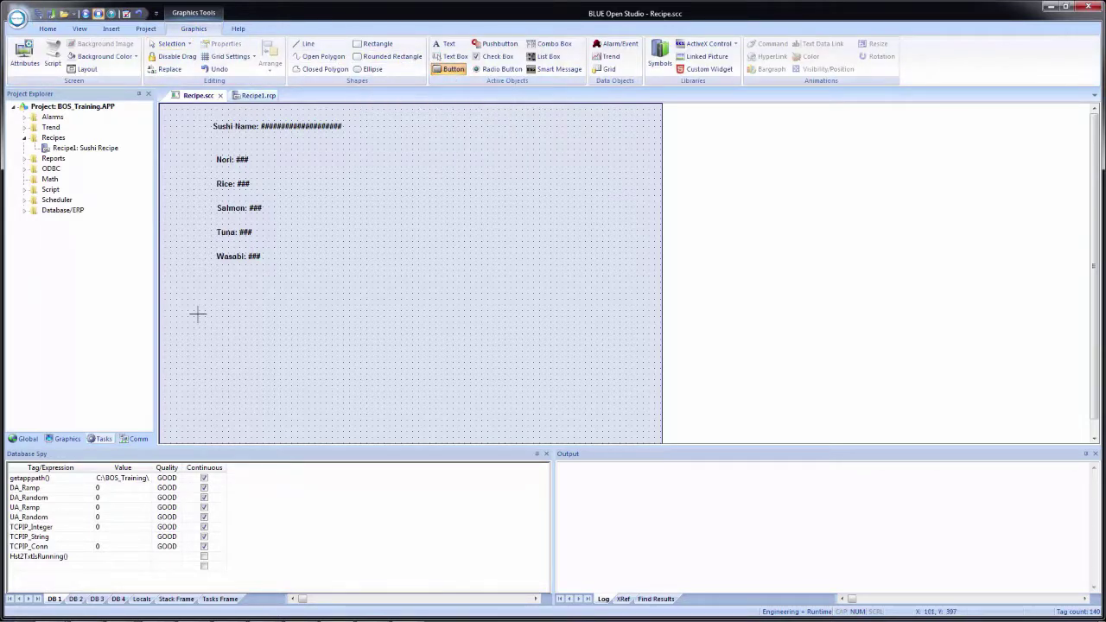
mouse_move(212, 283)
left_mouse_down()
mouse_move(268, 300)
mouse_move(269, 315)
left_mouse_up()
double_click(240, 297)
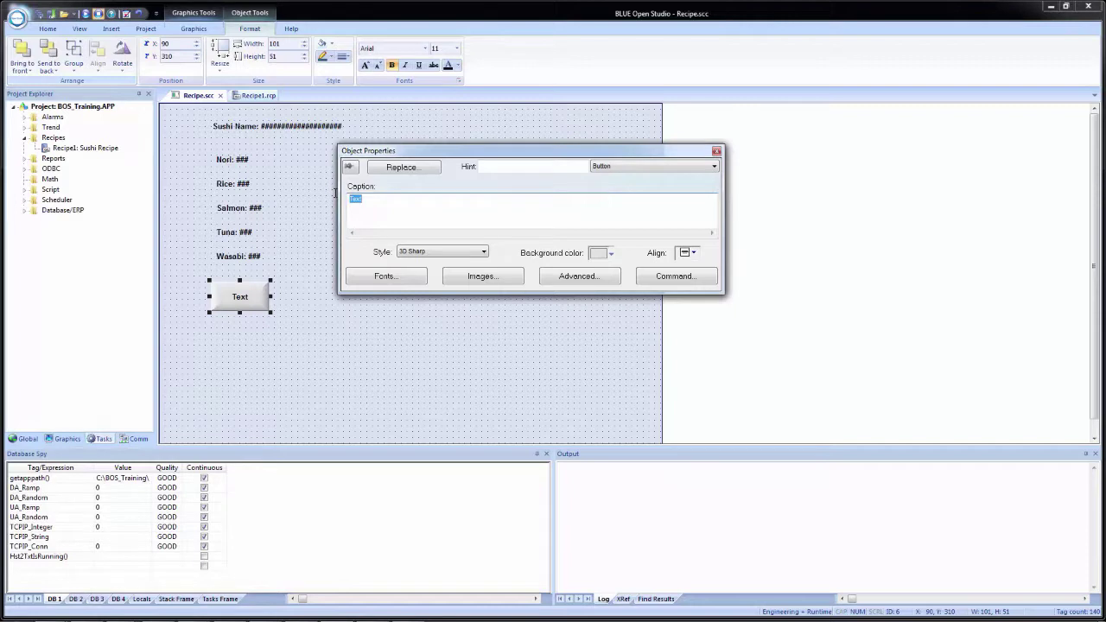
type("Save")
Step: Set the Save button's On Up command type to Built-in Language
left_click(659, 276)
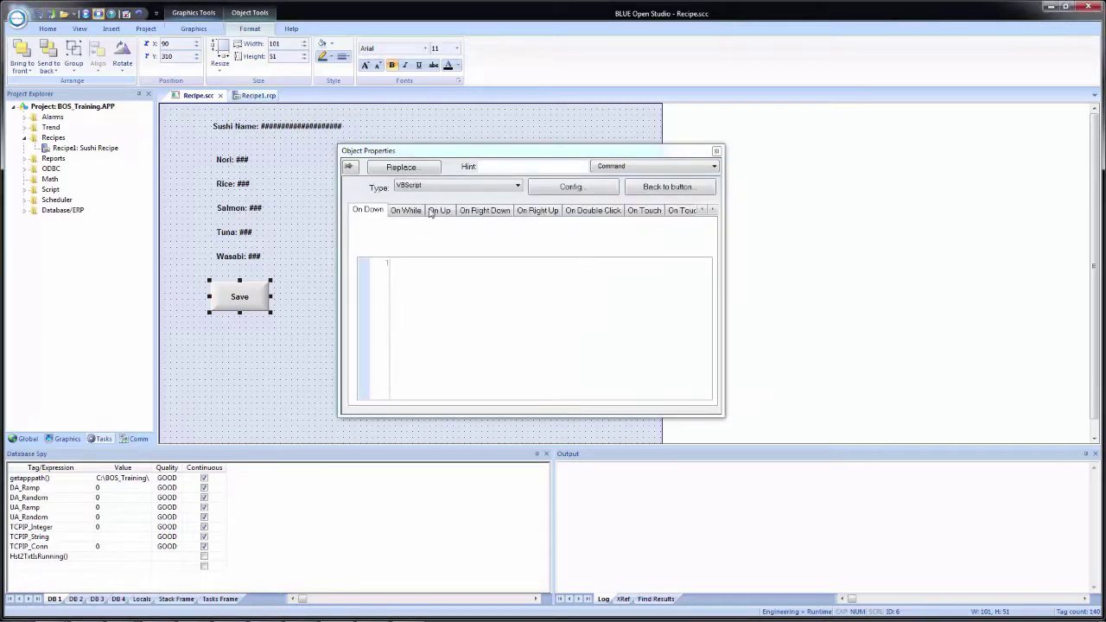
left_click(438, 211)
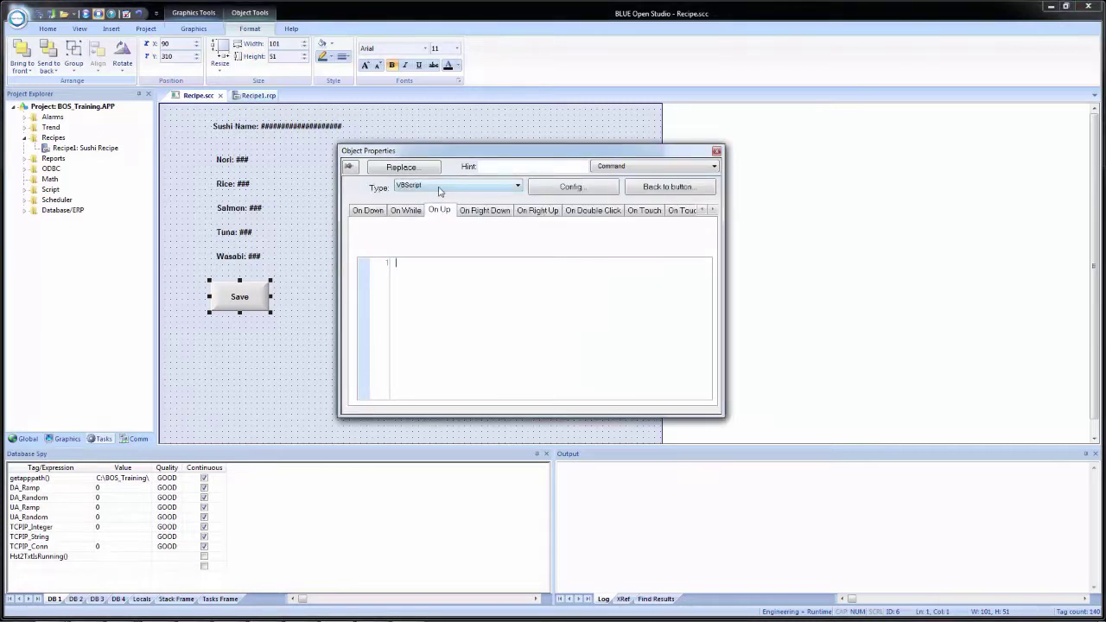
left_click(439, 189)
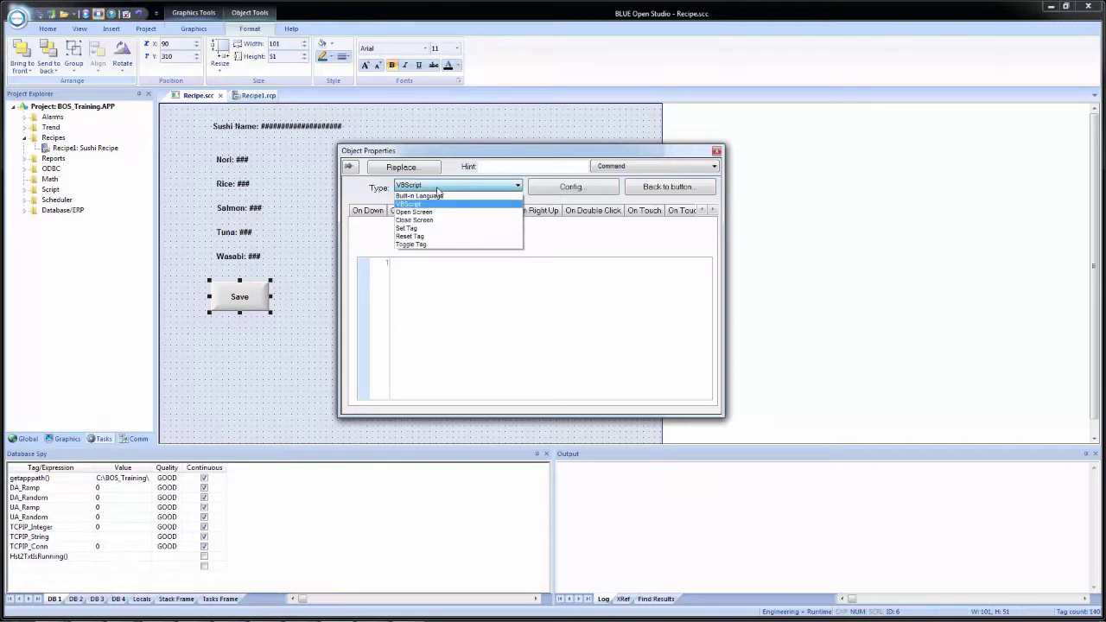
left_click(432, 196)
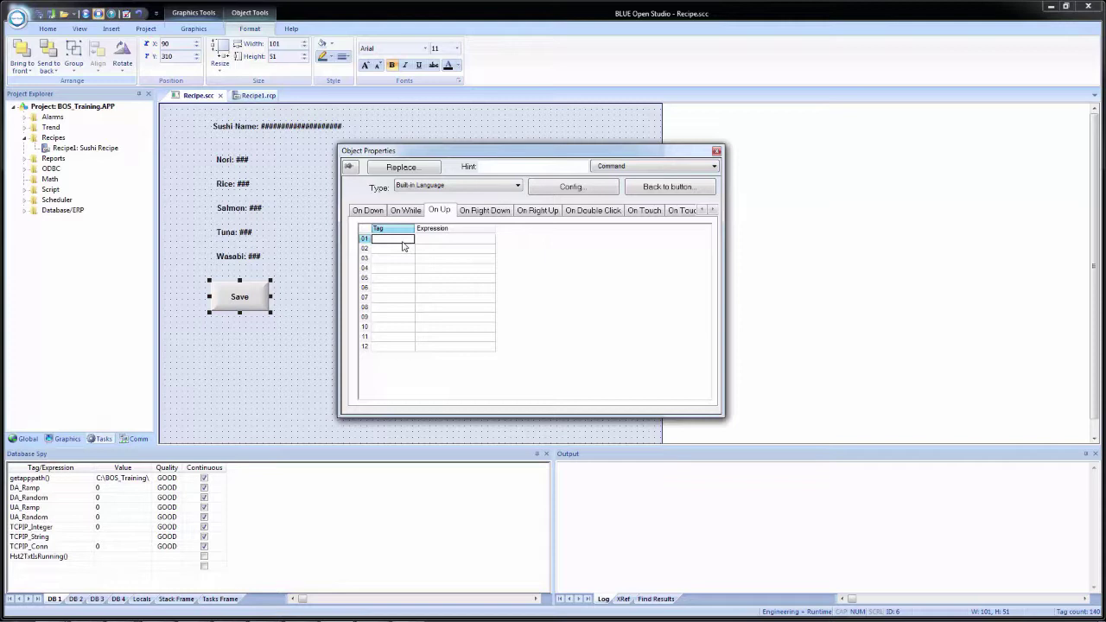
Step: Enter RecStatus as the tag in the first On Up command row and create it as a new Integer tag
type("RecStatus")
key("Return")
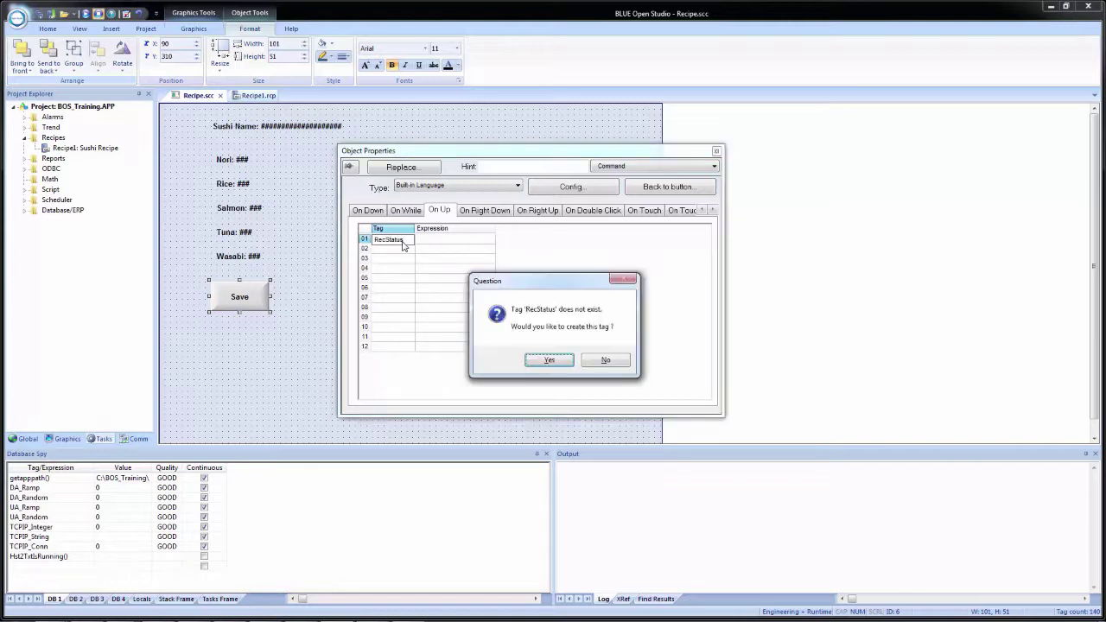
left_click(550, 360)
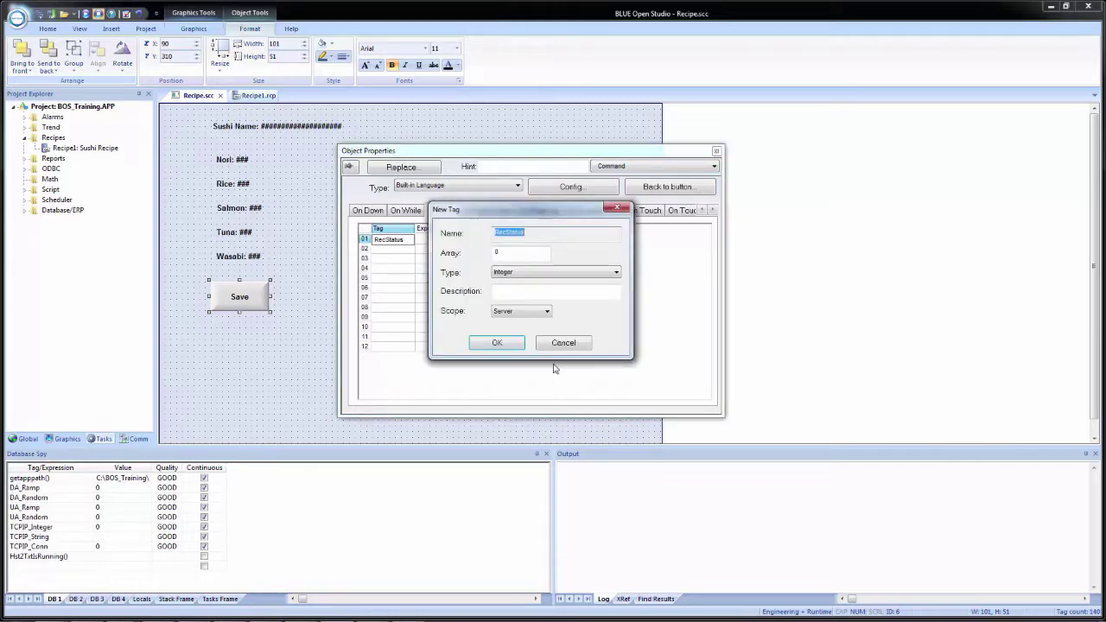
left_click(507, 312)
left_click(506, 326)
left_click(496, 342)
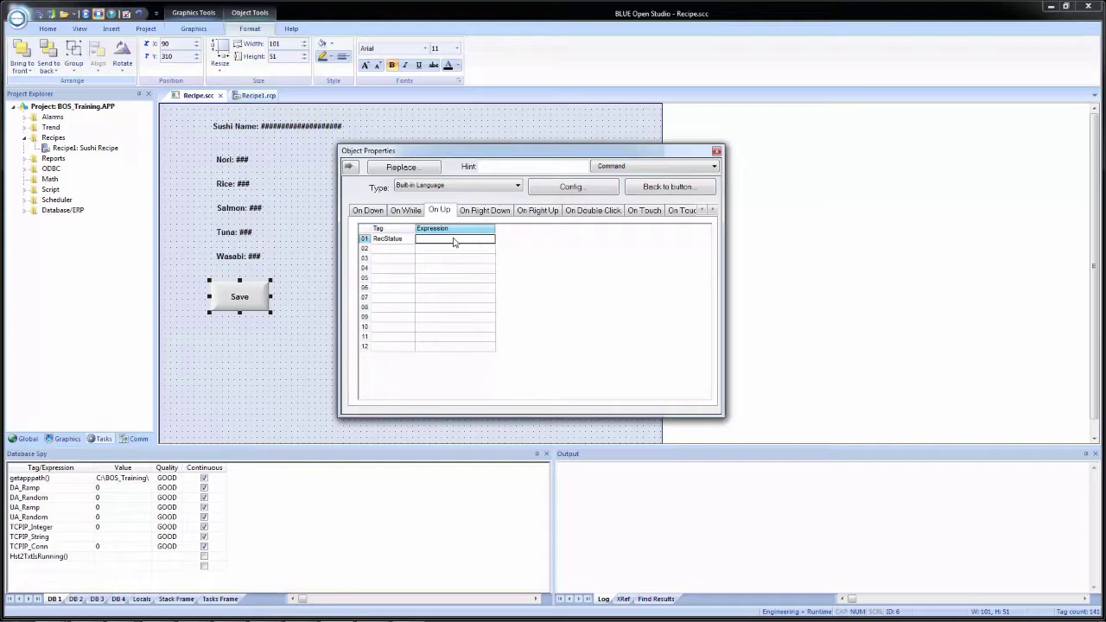
Step: Set the RecStatus row's expression to Recipe("Save:Recipe1.rcp") and widen the expression column to fit it
type("Recipe(\"Save:Recipe1")
type(".rcp\")")
left_click(393, 249)
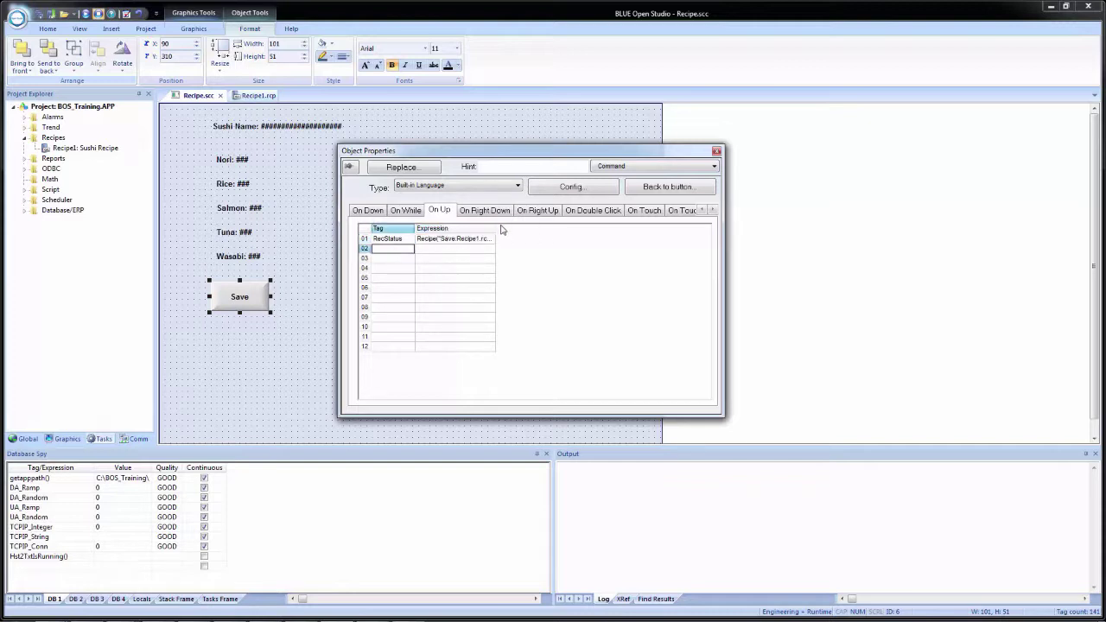
left_click_drag(495, 232, 525, 231)
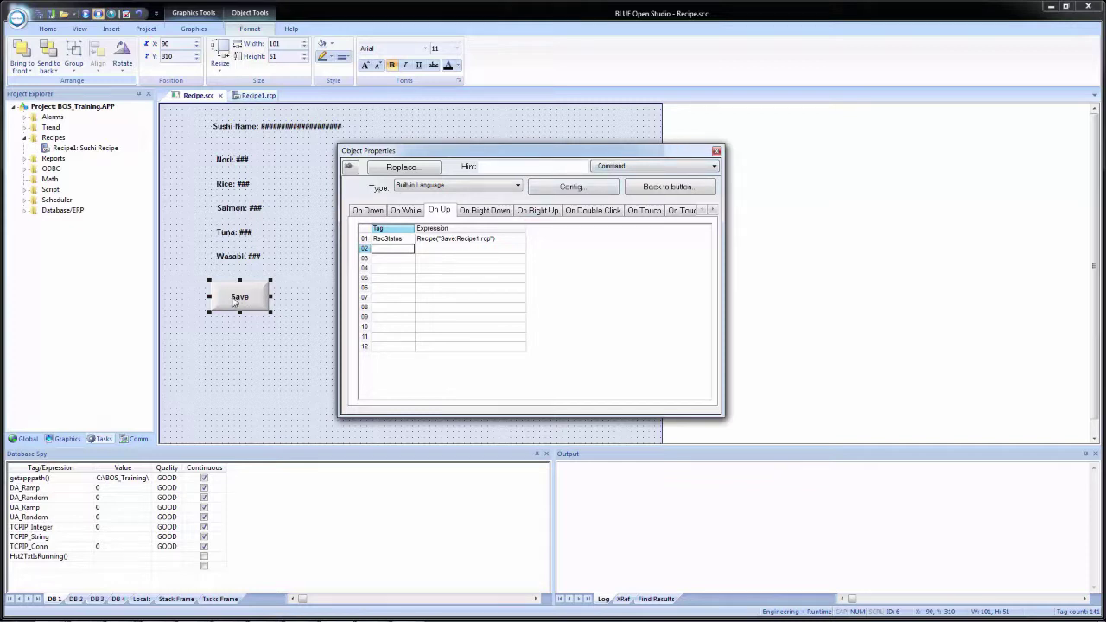
Step: Duplicate the Save button directly below itself and change the copy's On Up expression to Recipe("Load:Recipe1.rcp")
left_click_drag(240, 301, 237, 344)
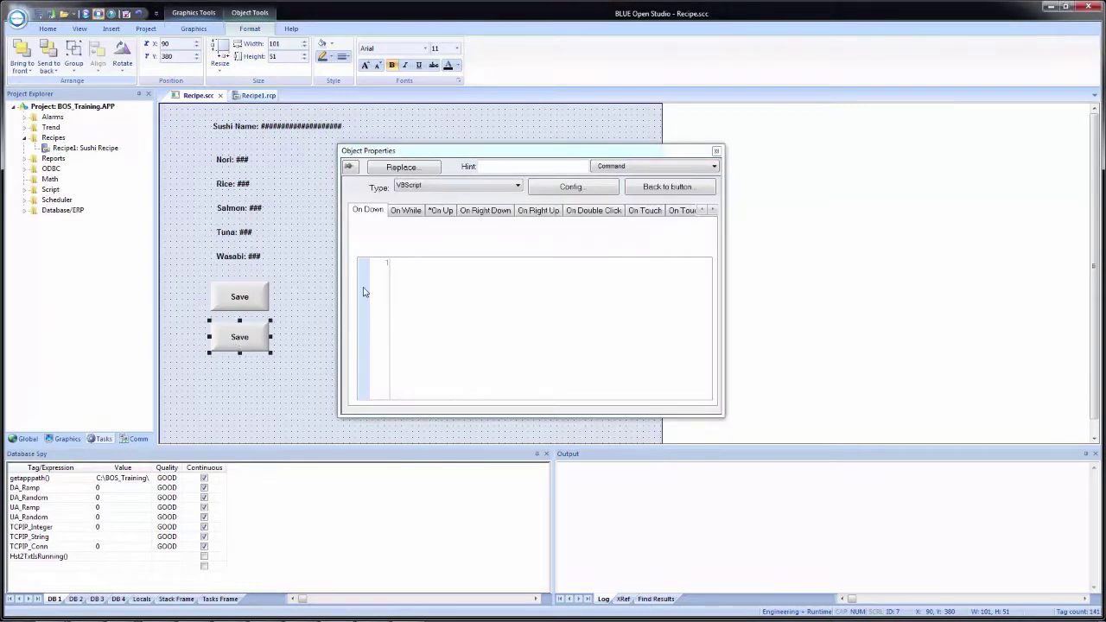
left_click(440, 216)
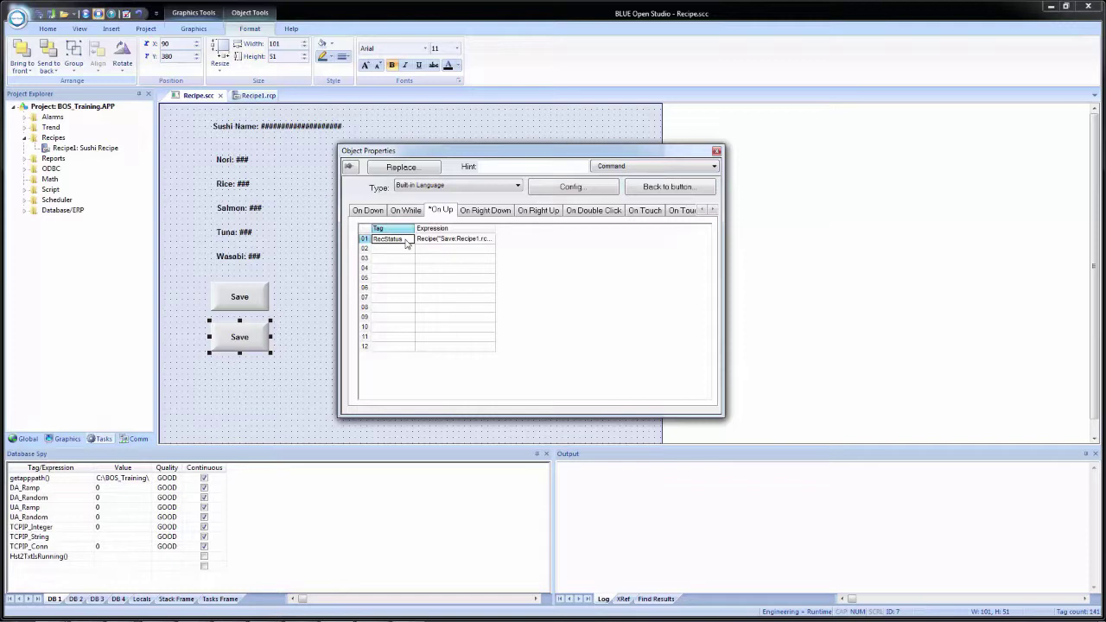
left_click(454, 241)
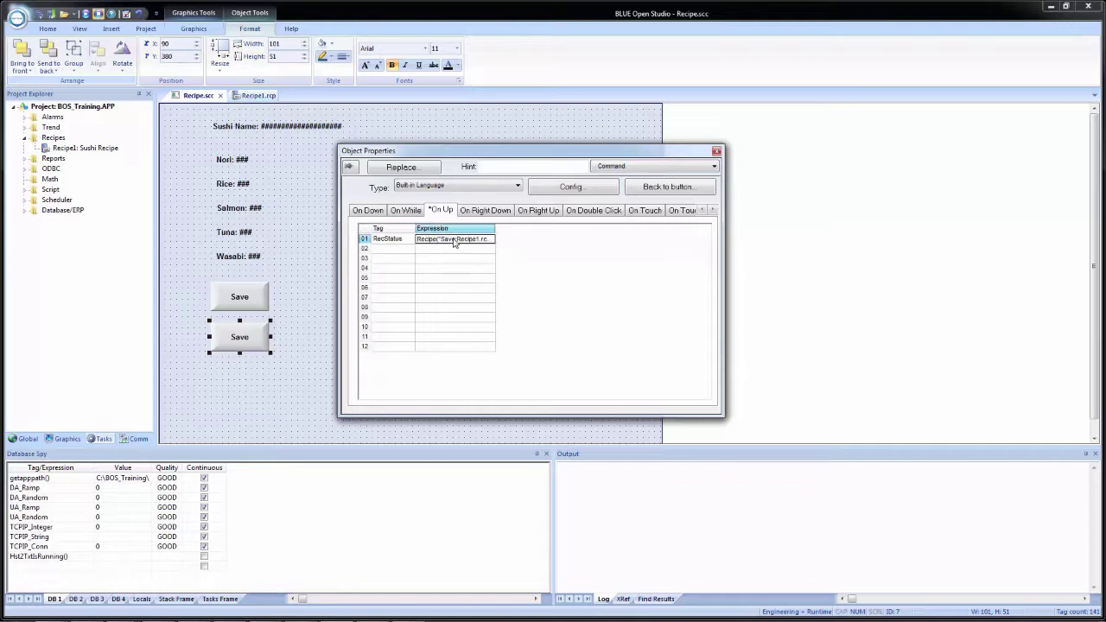
left_click(453, 242)
key("BackSpace")
key("BackSpace")
key("BackSpace")
key("BackSpace")
key("BackSpace")
type("Load:")
Step: Change the lower button's caption to "Load" and leave its properties
left_click(677, 189)
left_click(677, 189)
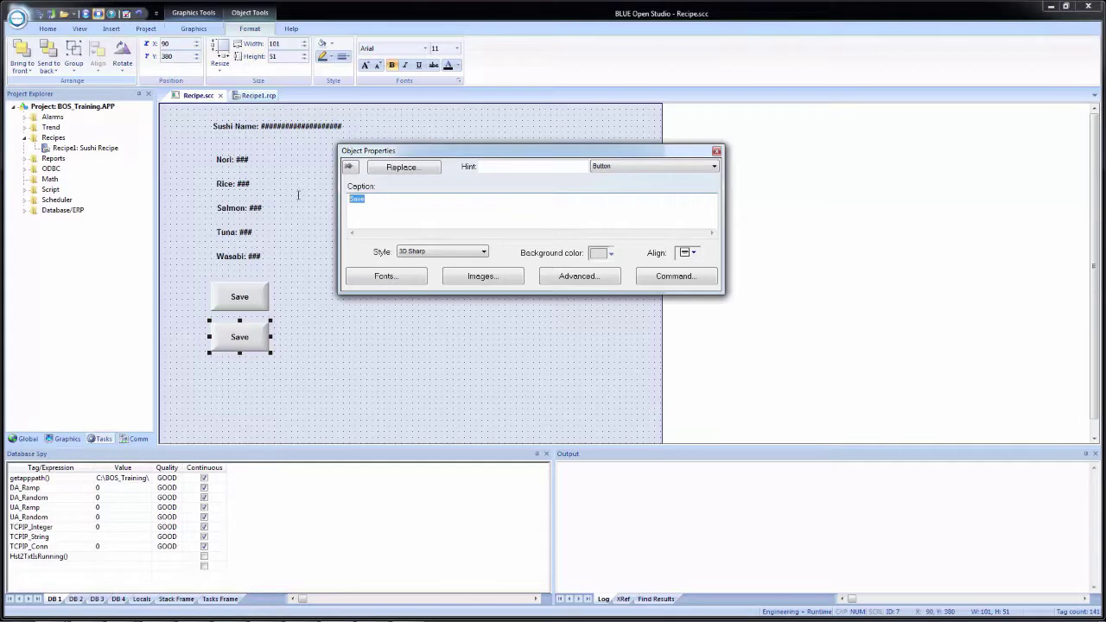
type("Load")
left_click(373, 367)
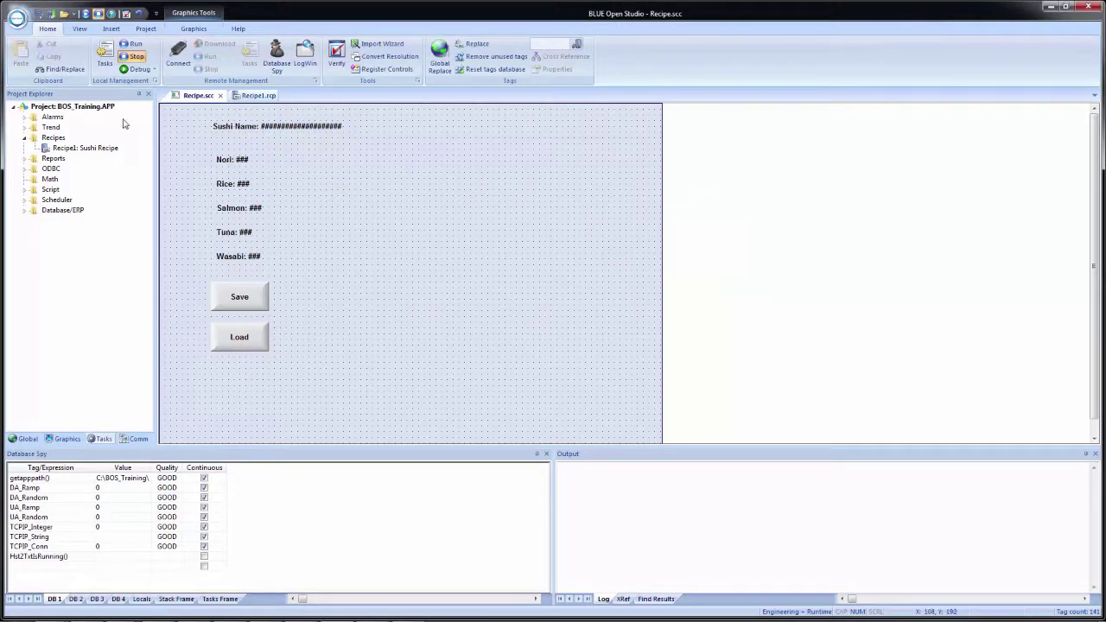
Step: Save the Recipe screen, and close both it and the Sushi Recipe worksheet
left_click(38, 16)
left_click(221, 97)
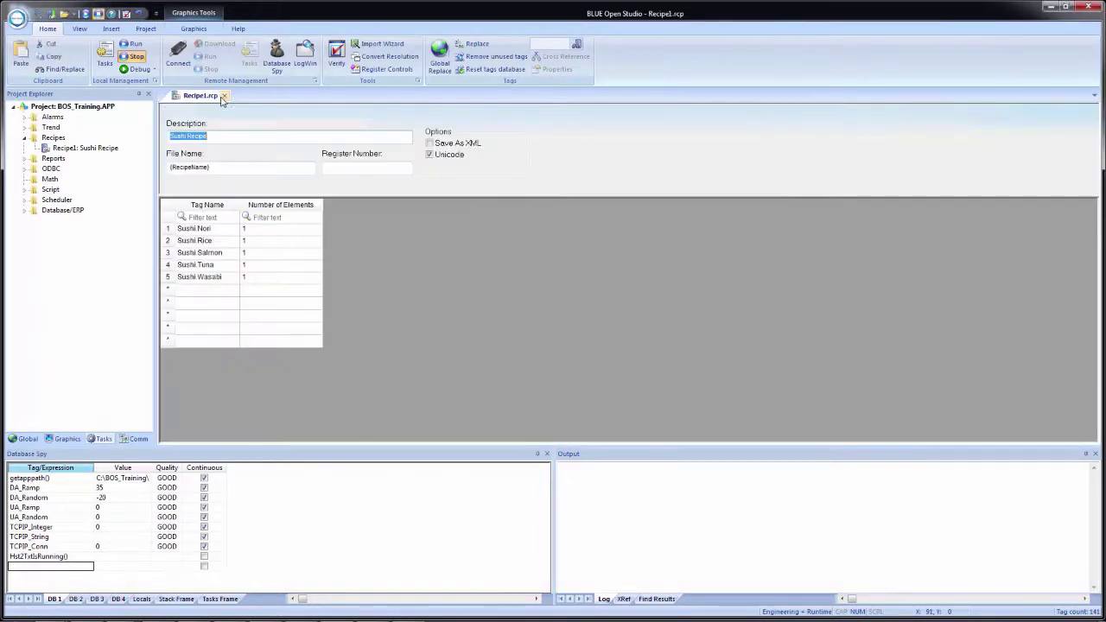
left_click(222, 97)
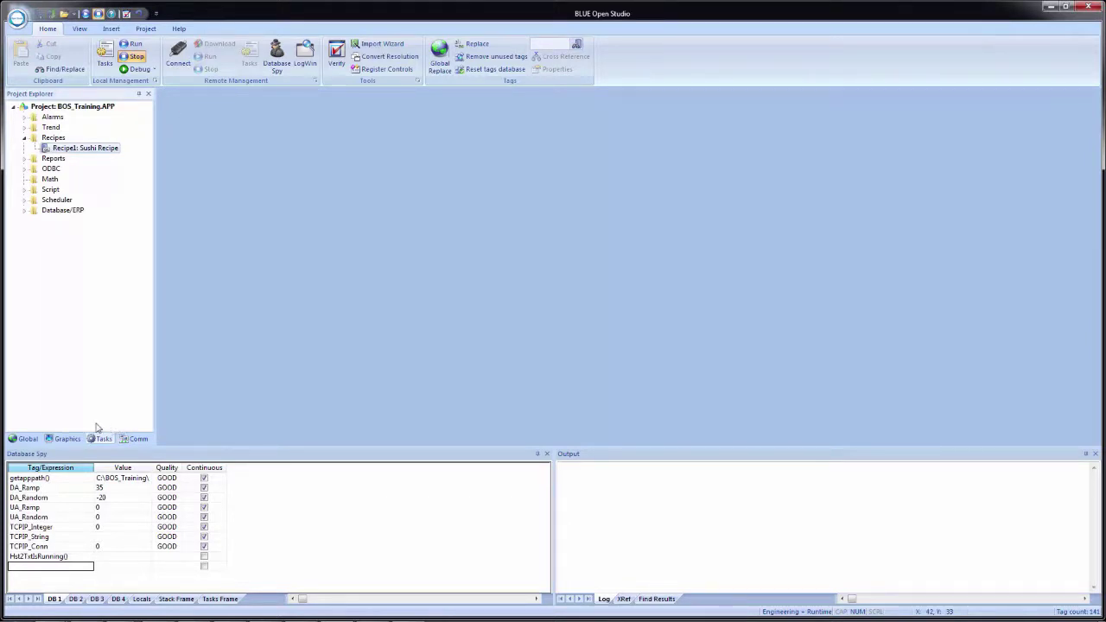
Step: Open the Navigation screen and duplicate the Trend button directly below itself
left_click(62, 438)
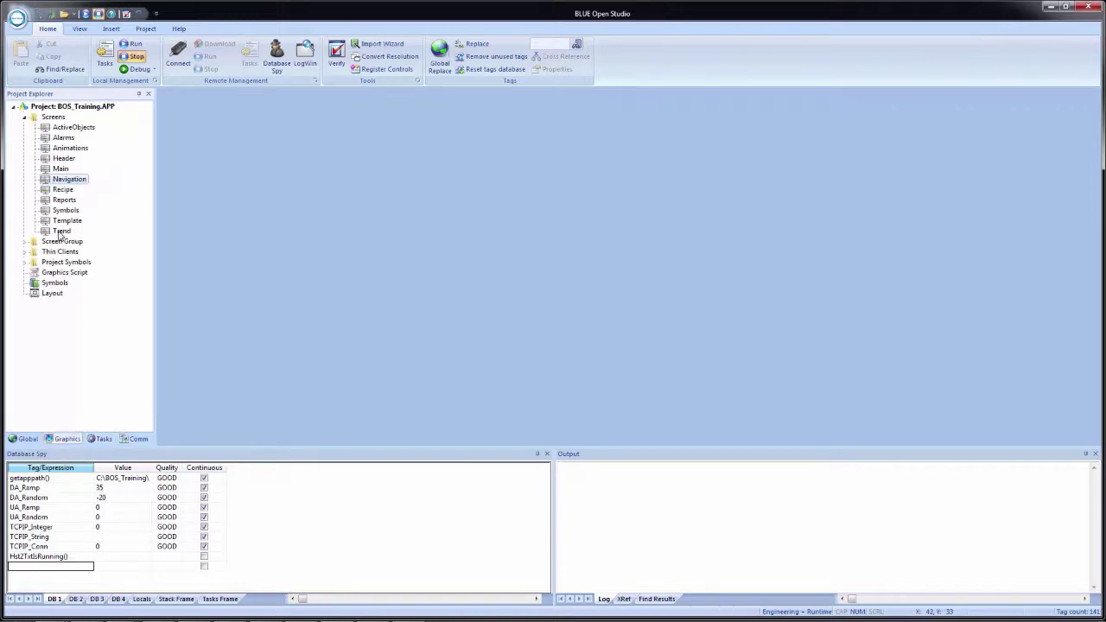
double_click(64, 181)
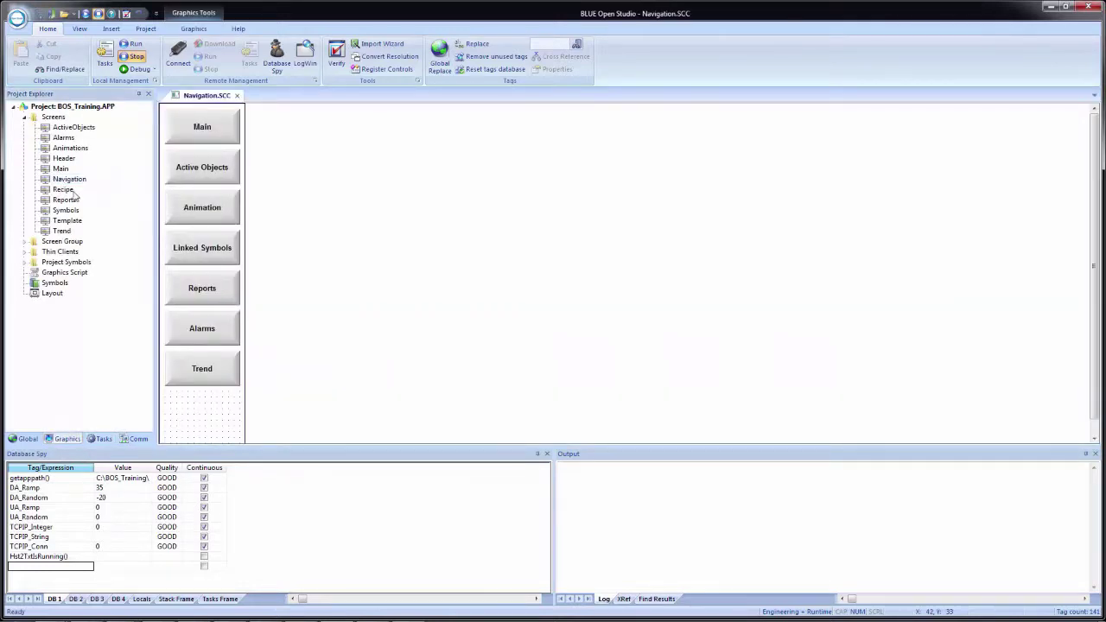
scroll(208, 405, "down", 1)
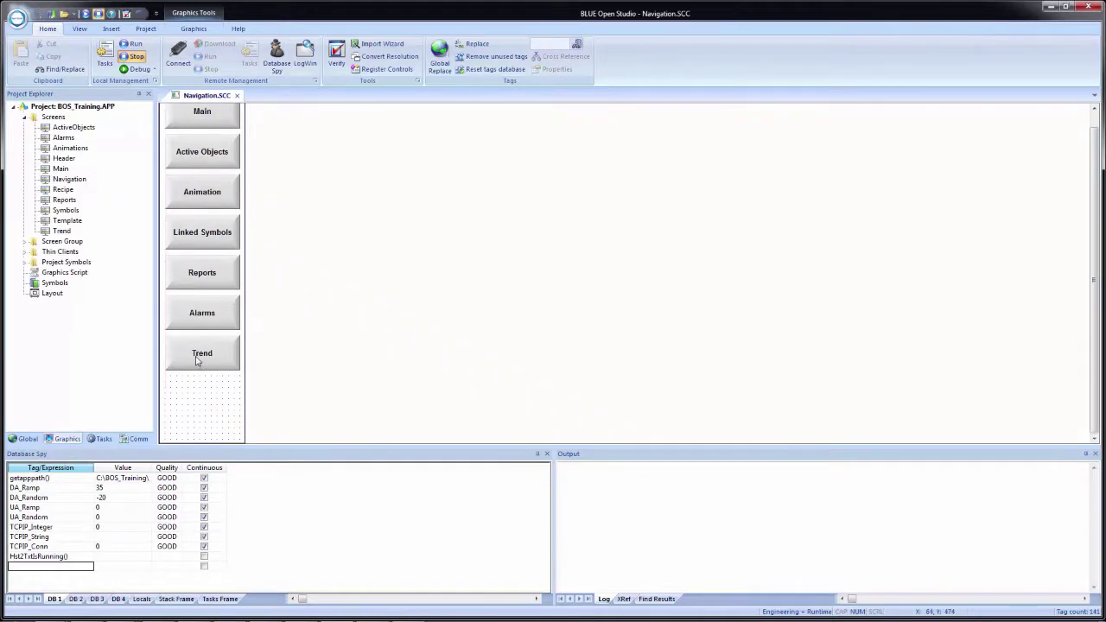
left_click_drag(198, 370, 205, 403)
left_click(199, 402)
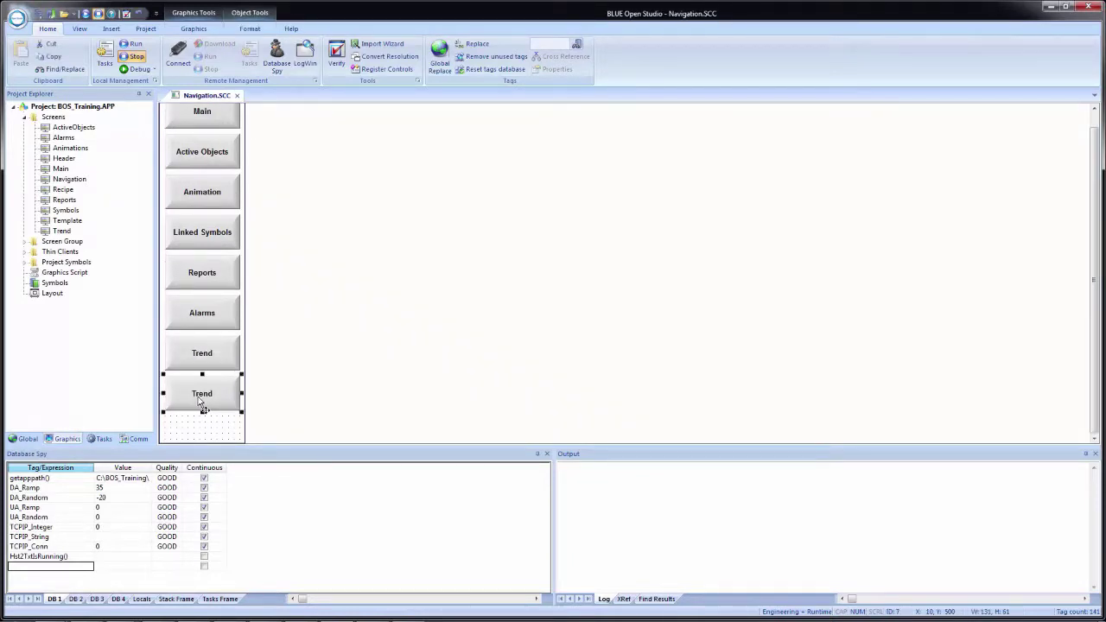
key("Escape")
Step: Change the lower Trend button's On Up script to $Open("Recipe")
double_click(200, 401)
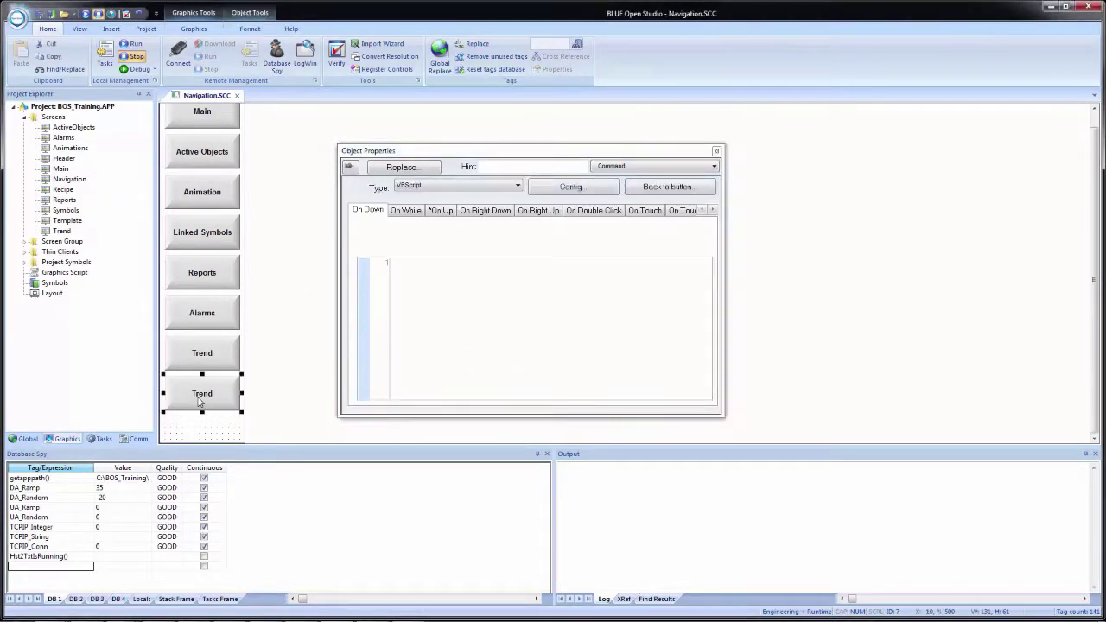
left_click(441, 210)
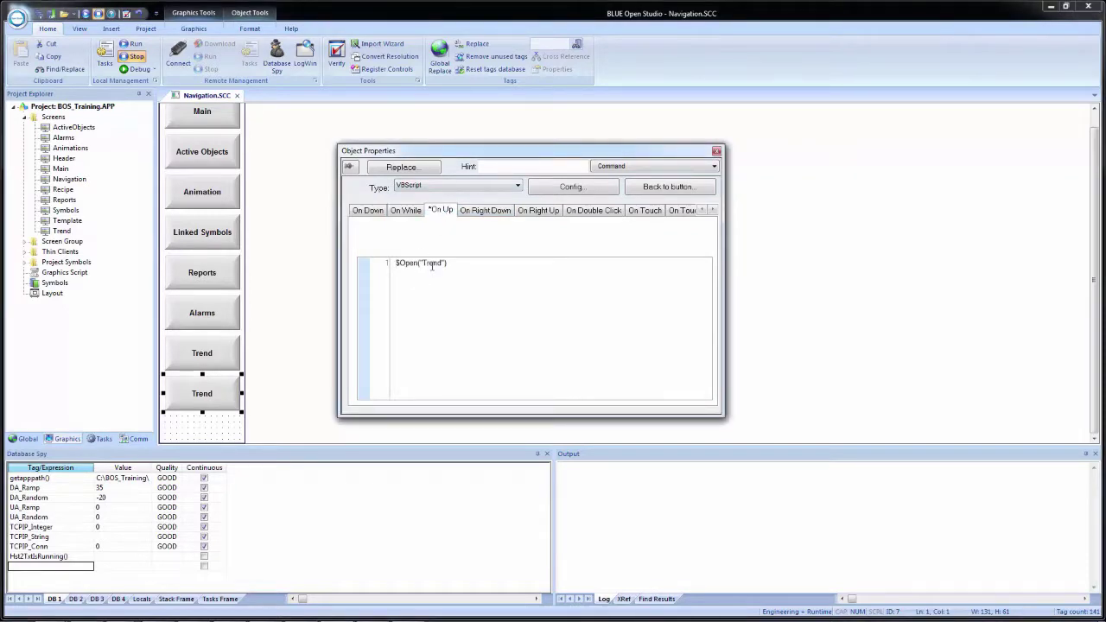
double_click(432, 262)
type("Recipe")
Step: Change the duplicated button's caption to "Recipe" and close the Navigation screen
left_click(641, 189)
type("Recipe")
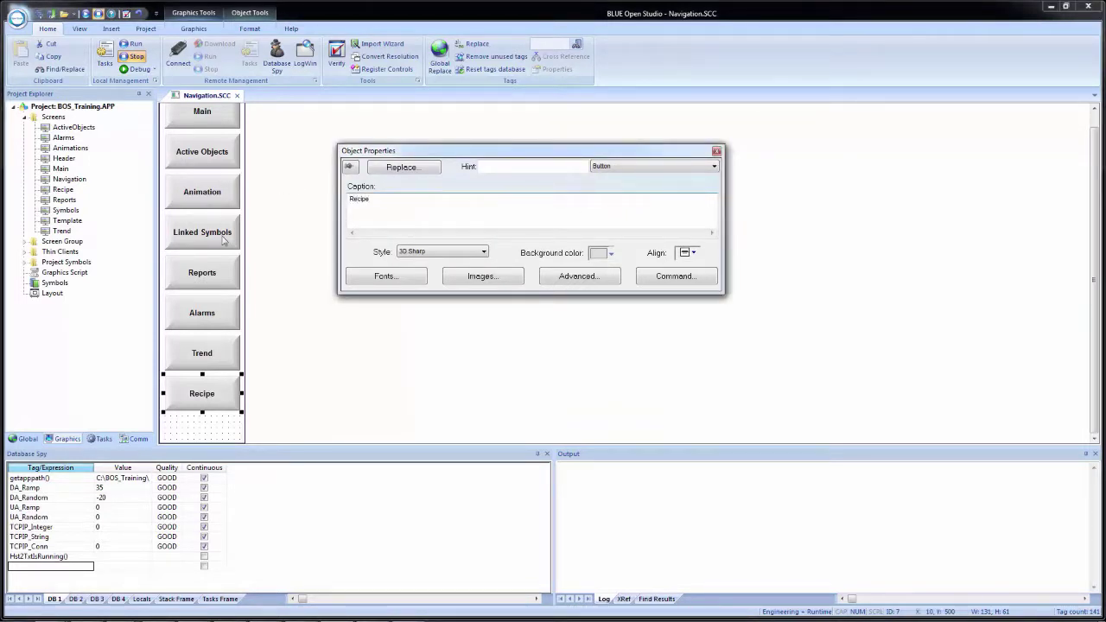
key("Escape")
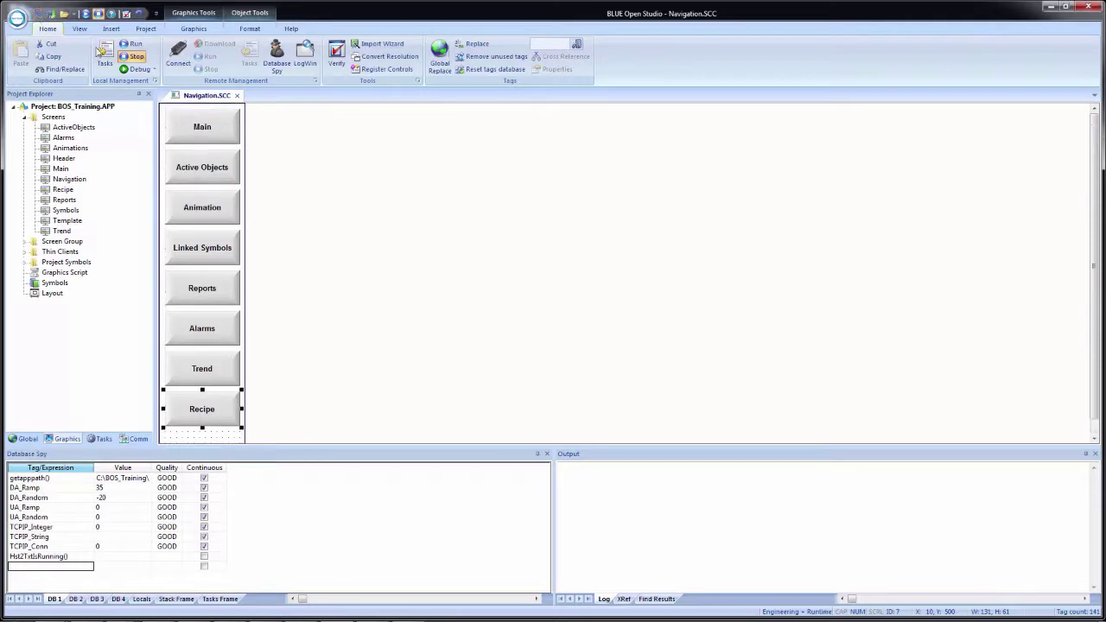
left_click(238, 95)
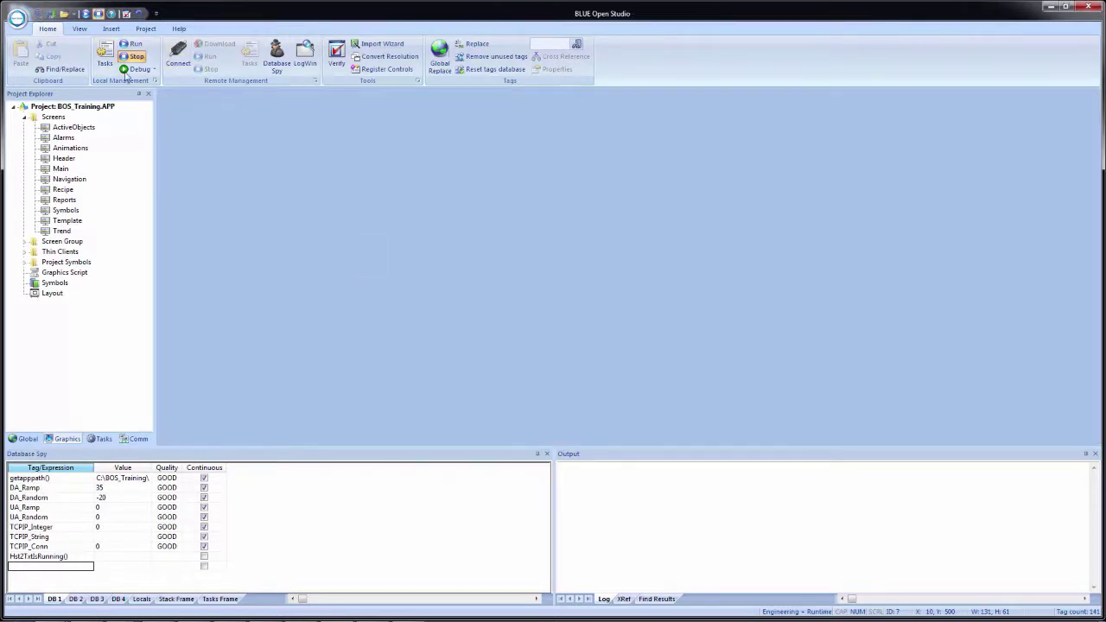
Step: Fit the development window to half the display, run the project, and go to the Recipe screen in the runtime
key("super+Left")
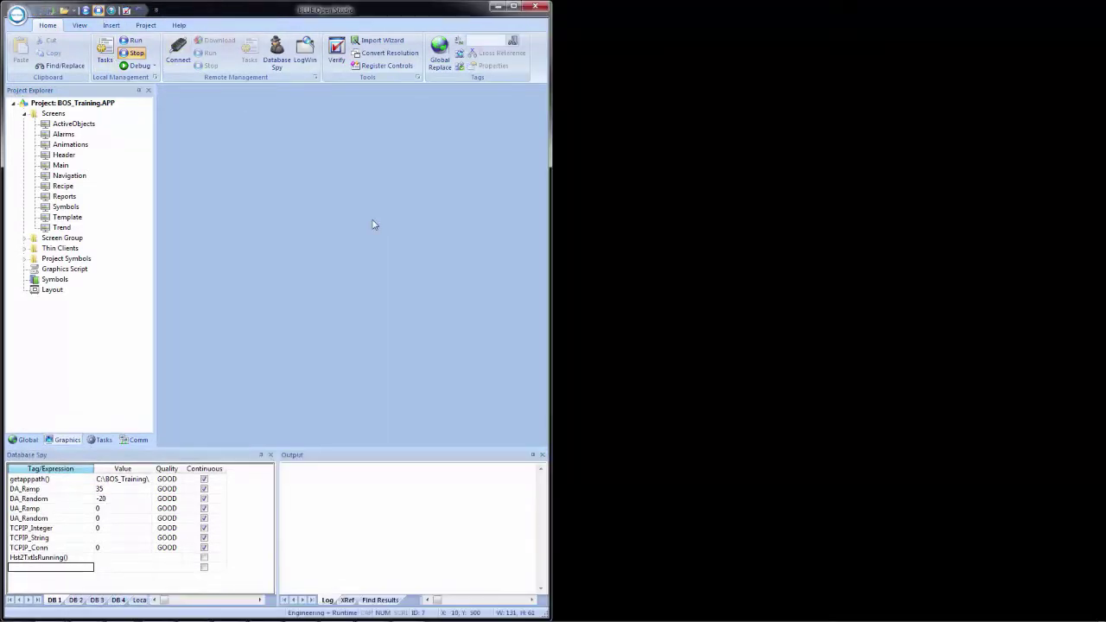
left_click(86, 10)
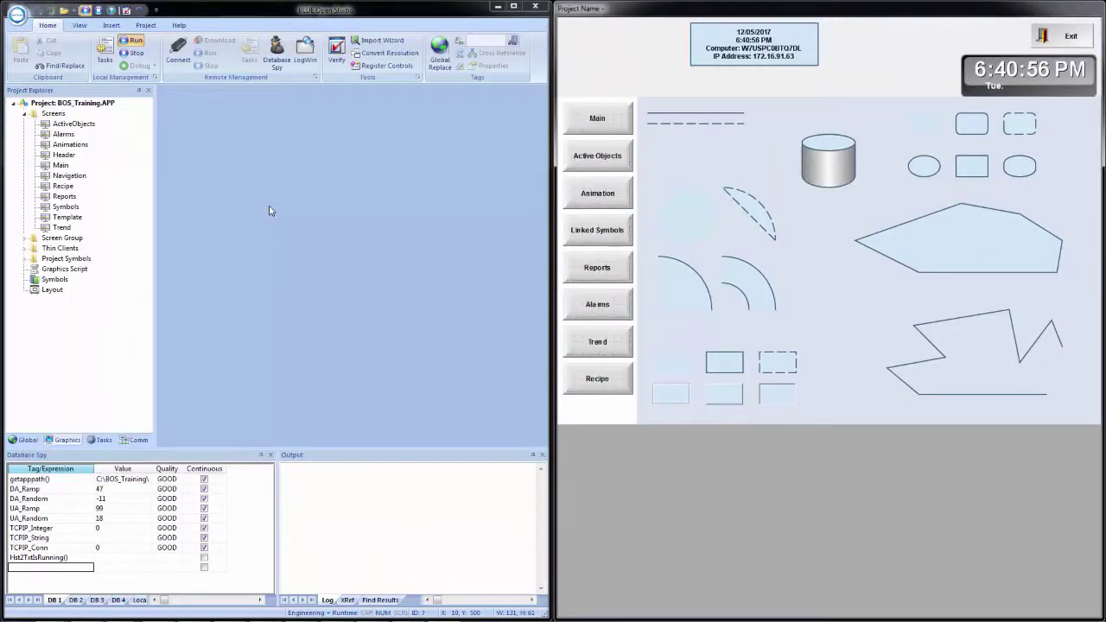
left_click(613, 391)
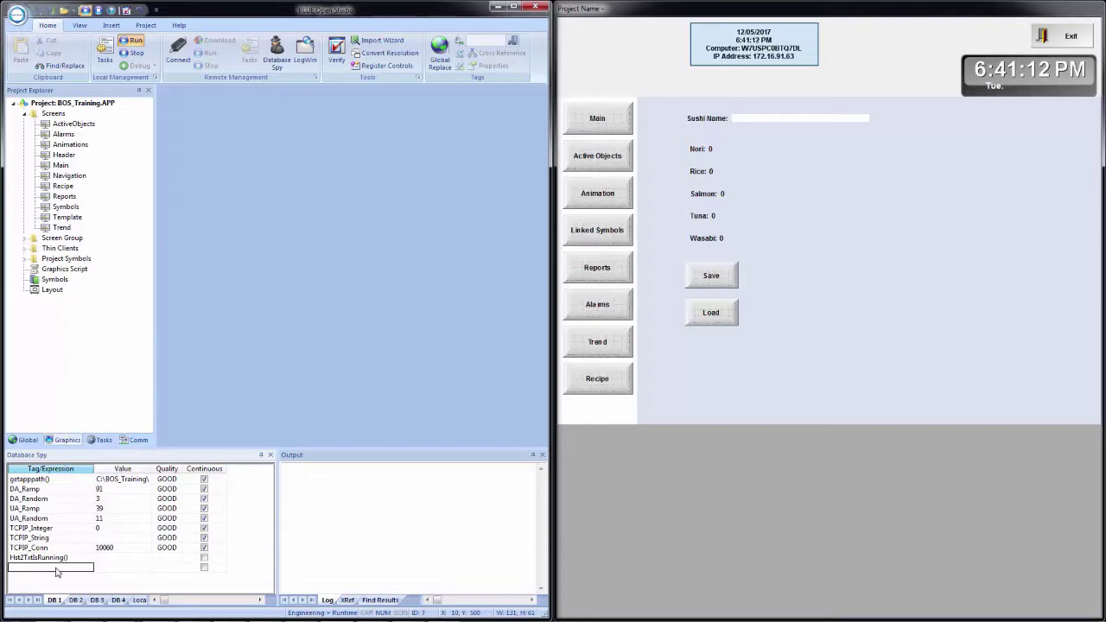
Step: Add the RecStatus tag to the empty row of the Database Spy
type("Re")
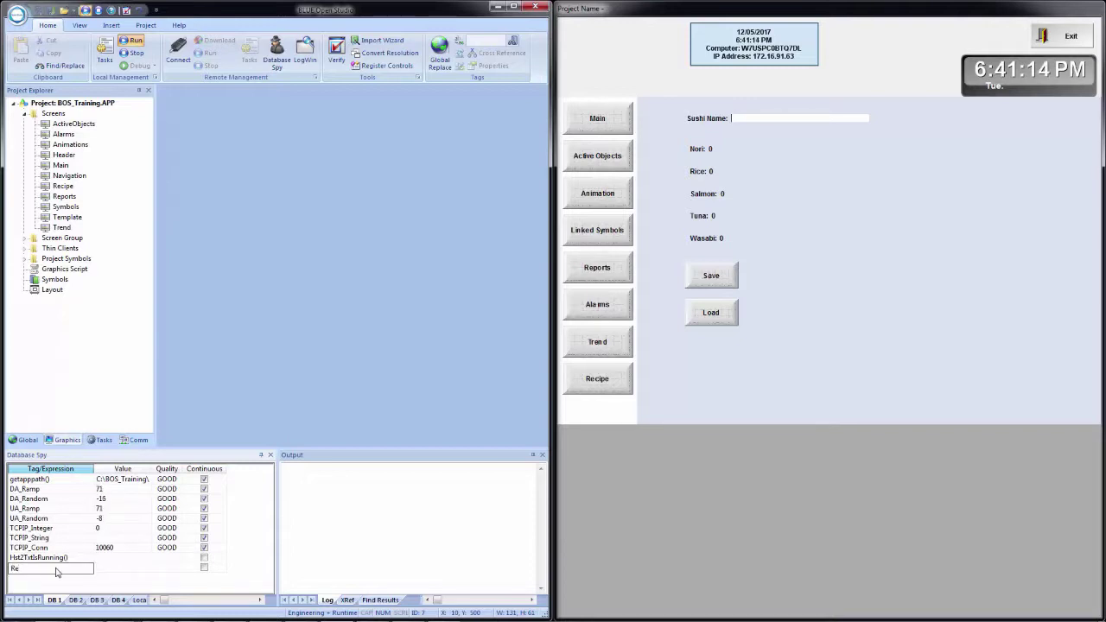
type("cStatus")
key("Return")
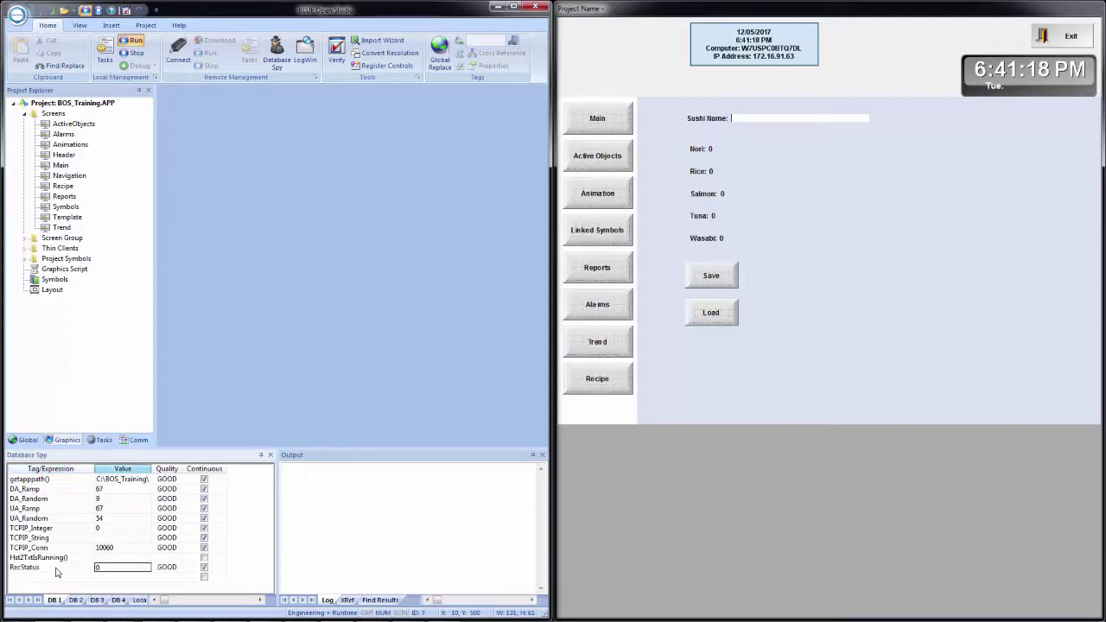
Step: Enable Recipe/Report messages in the output log settings
left_click(291, 516)
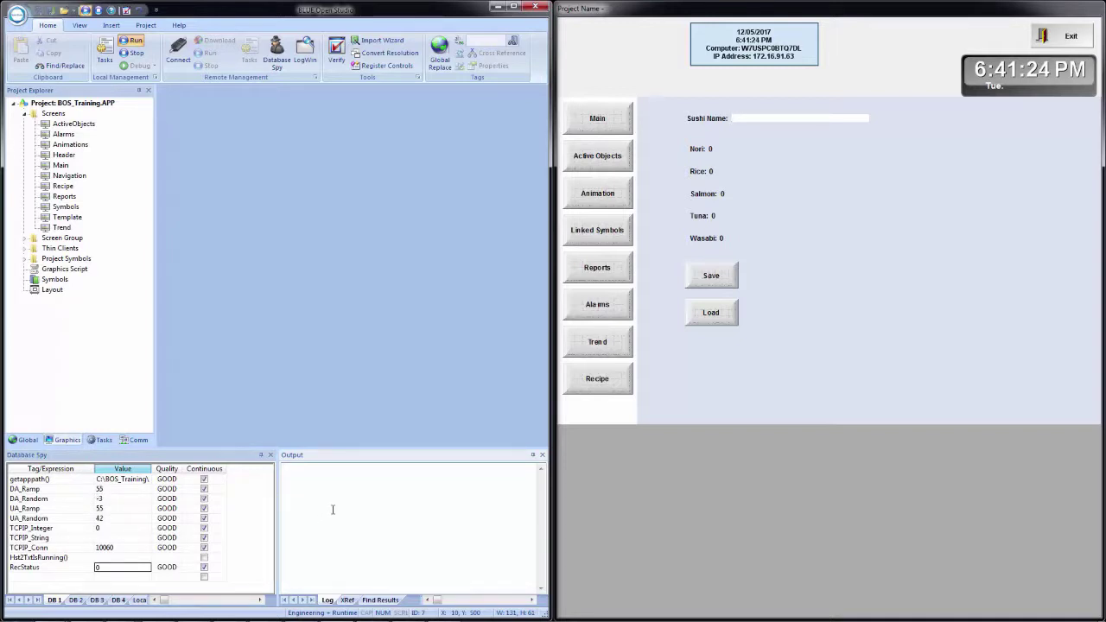
right_click(331, 509)
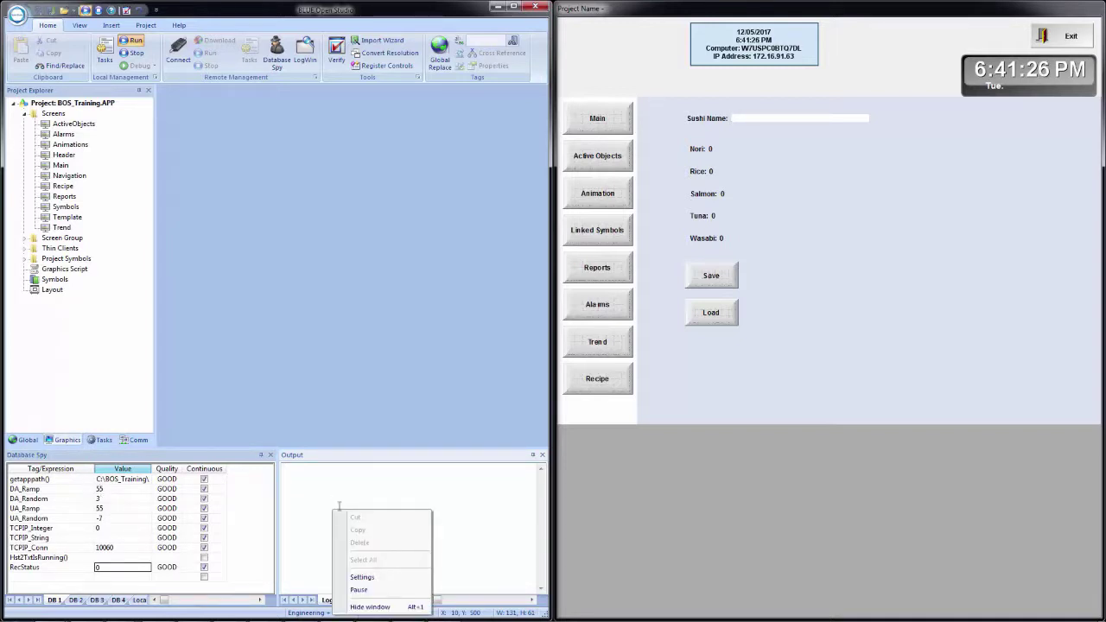
left_click(367, 577)
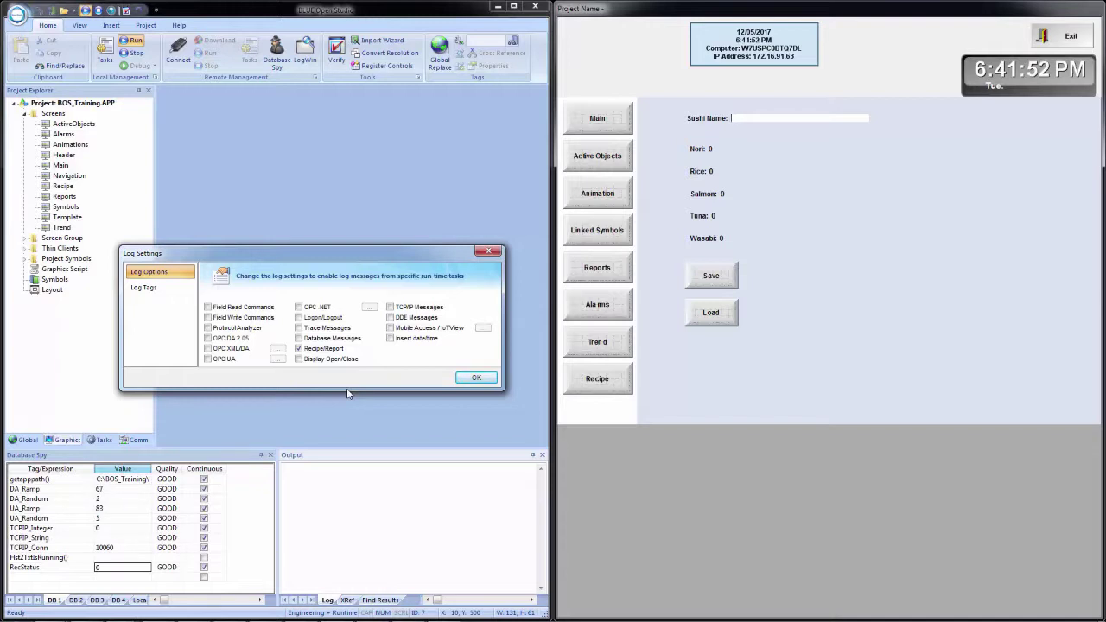
left_click(475, 379)
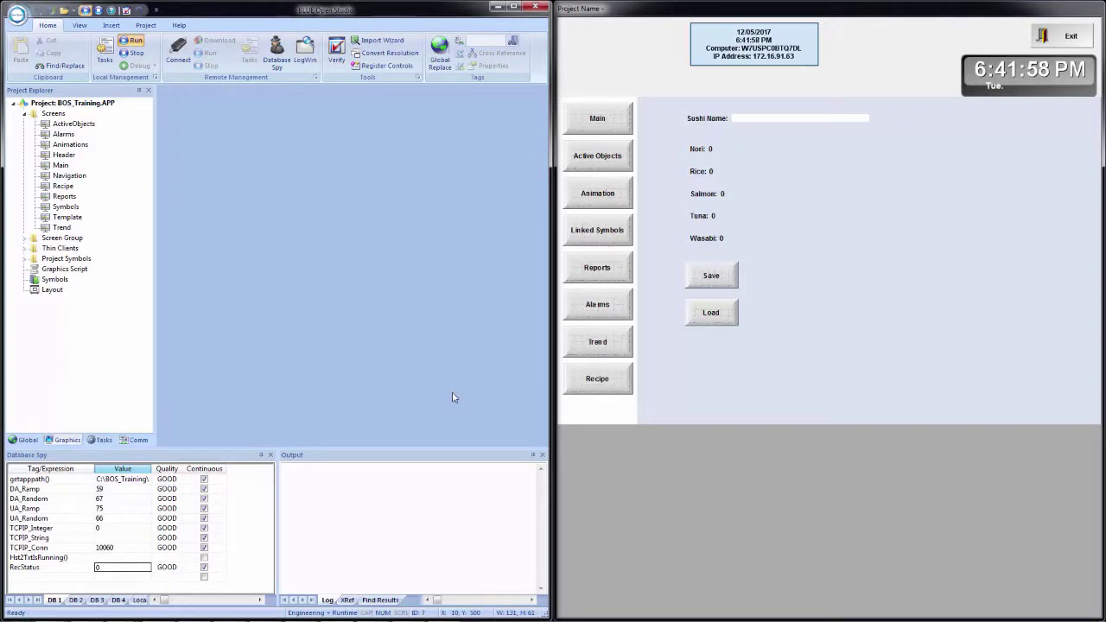
Step: Enter "Roll 1" as the running Recipe screen's Sushi Name, with Nori 11 and Rice 22
left_click(771, 120)
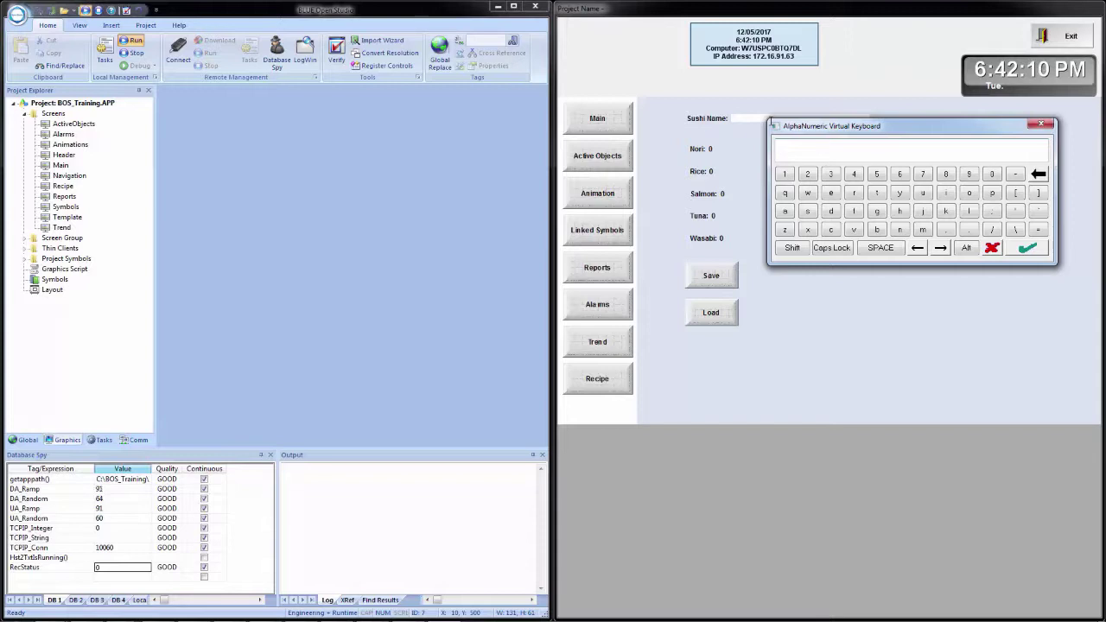
type("Roll 1")
key("Return")
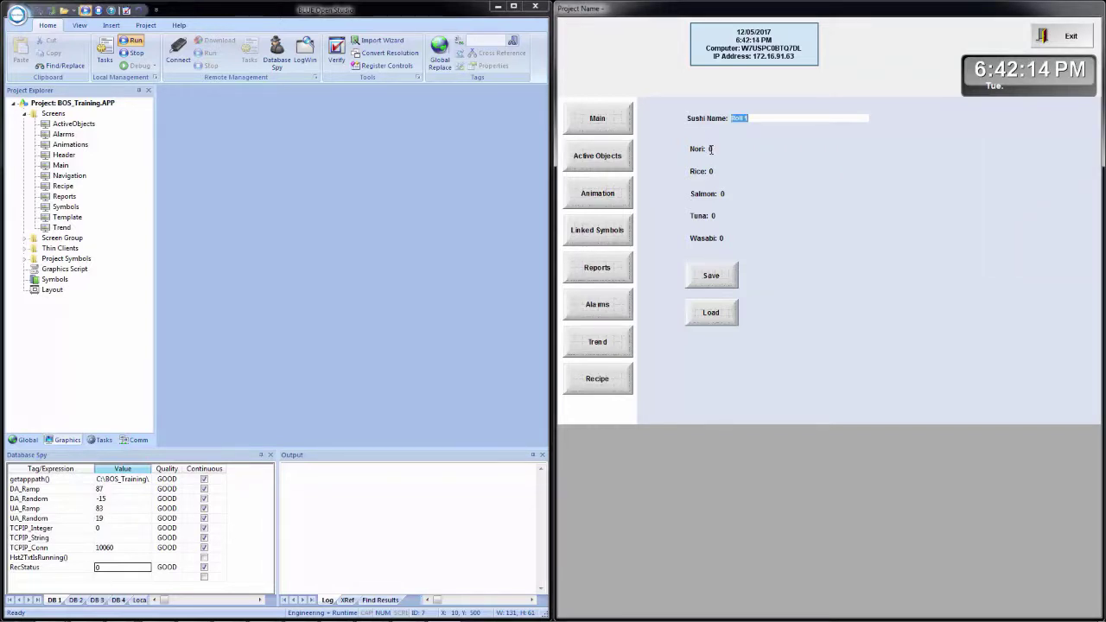
left_click(711, 149)
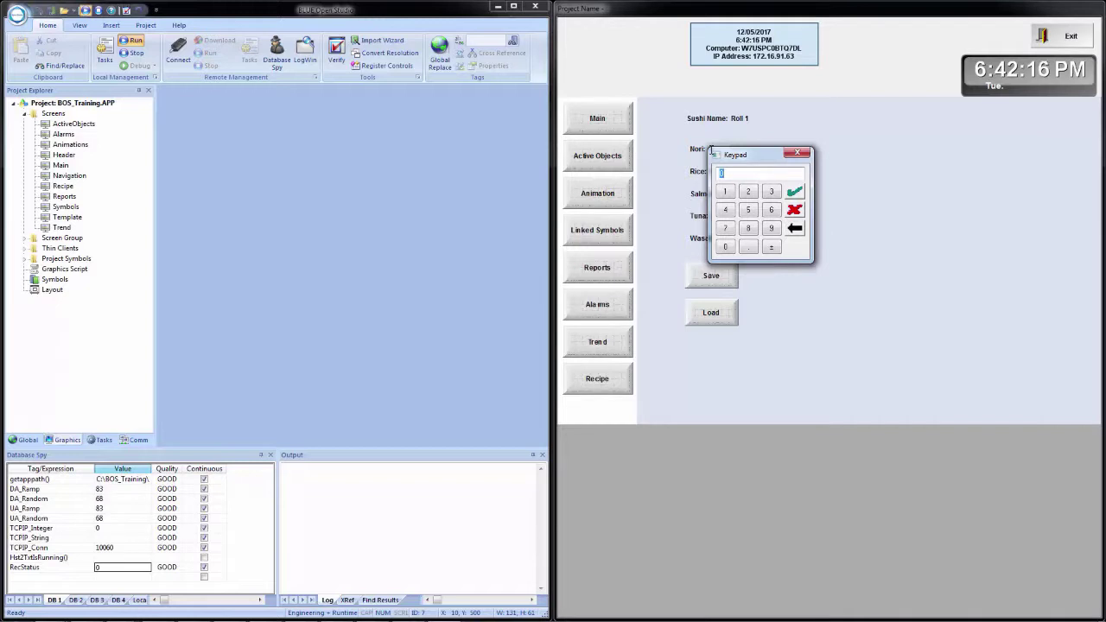
key("Return")
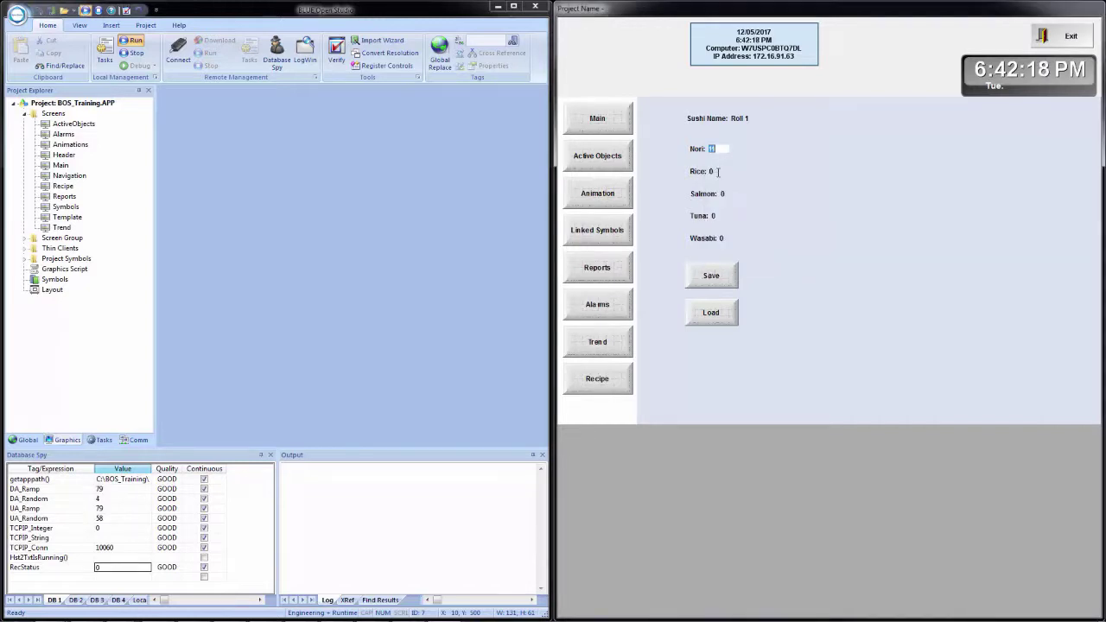
left_click(715, 170)
type("22")
key("Return")
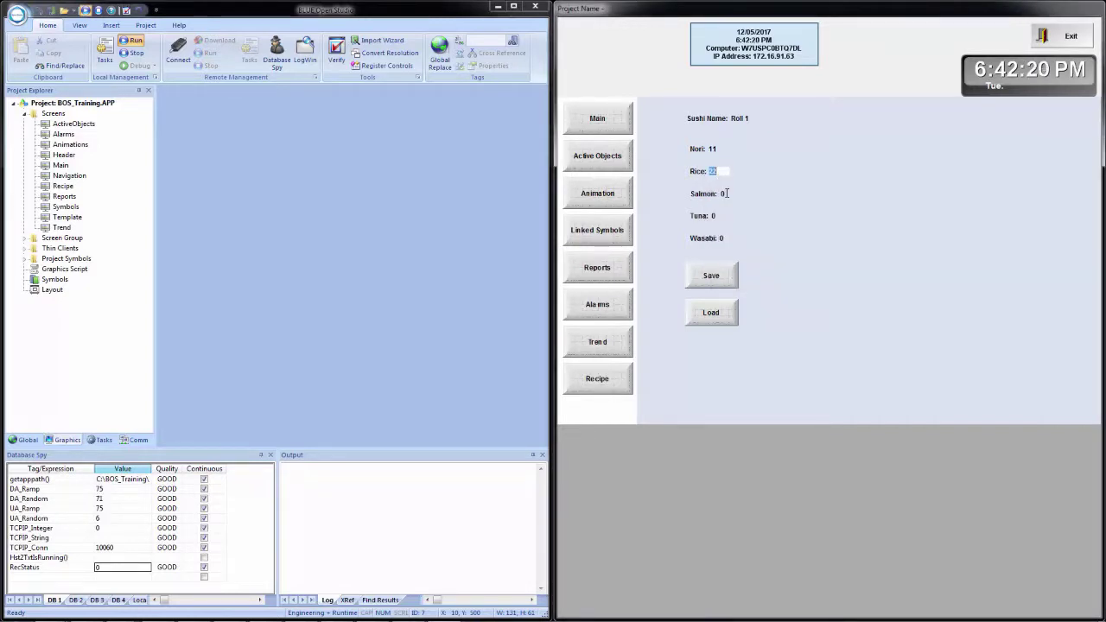
Step: Set Salmon to 33, Tuna to 44 and Wasabi to 55, and save the Roll 1 recipe
left_click(726, 193)
type("33")
key("Return")
left_click(722, 216)
type("44")
key("Return")
left_click(722, 238)
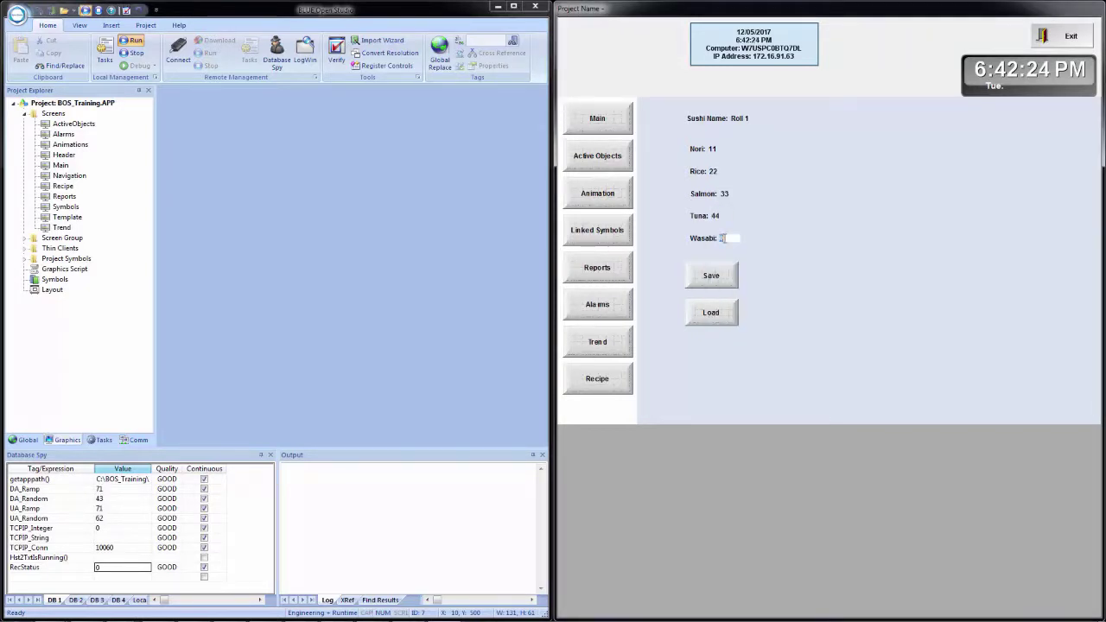
type("55")
key("Return")
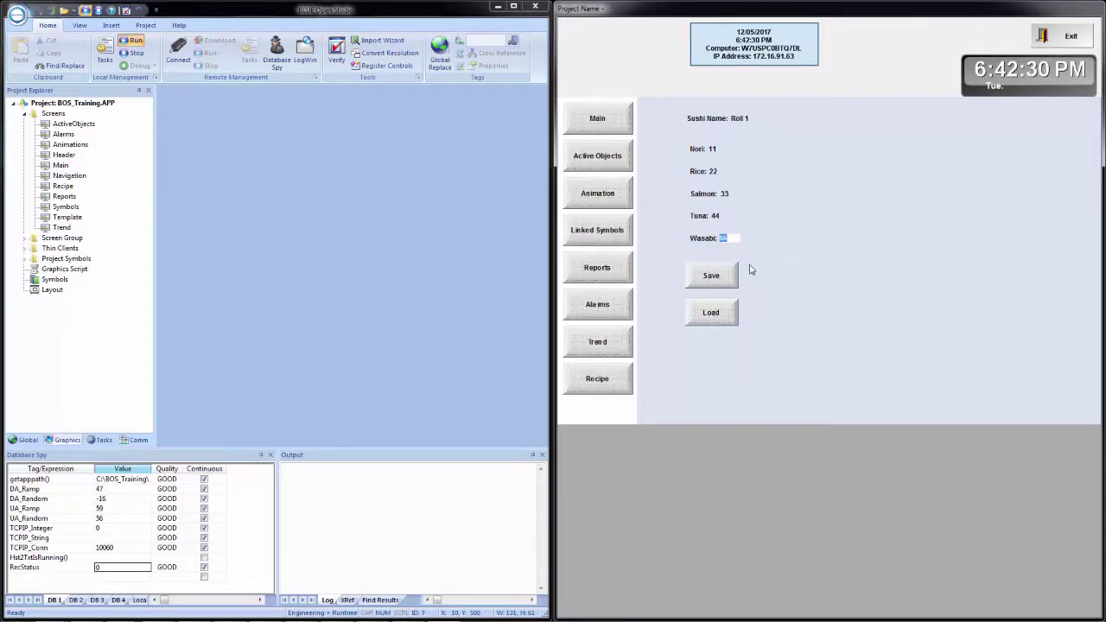
left_click(711, 276)
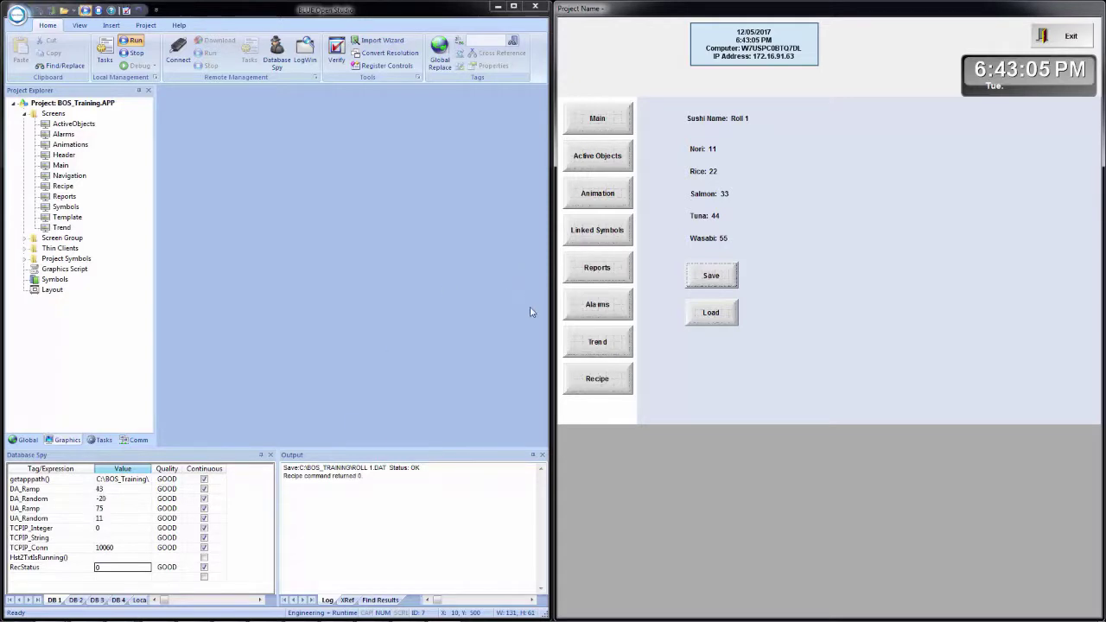
Step: Change the Sushi Name to "Special 1" and set Nori to 99 and Rice to 88
left_click(746, 119)
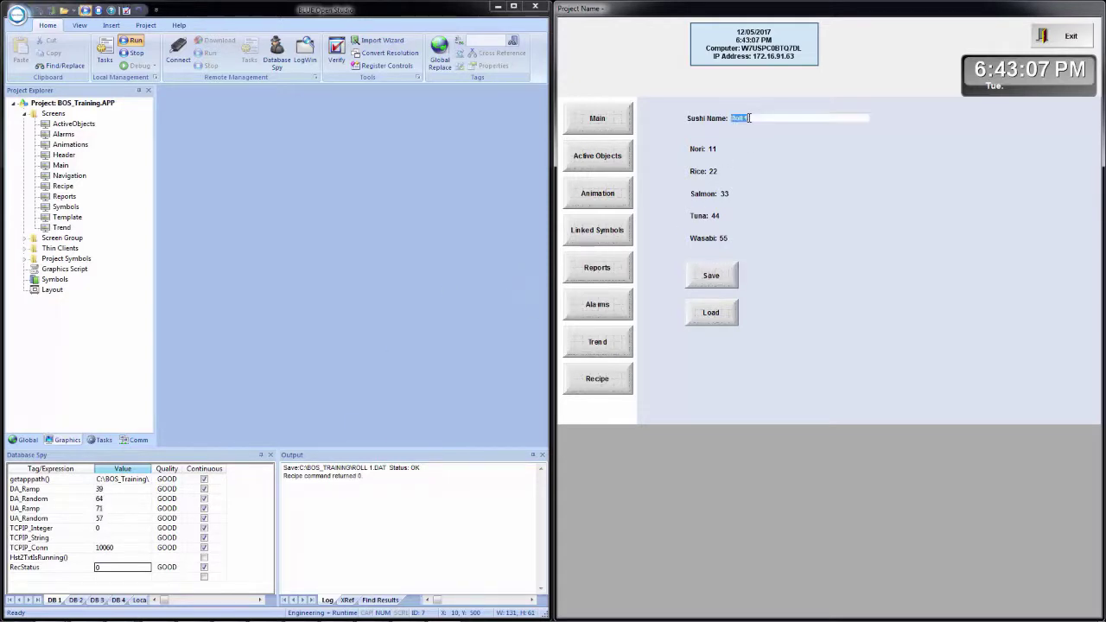
type("Special")
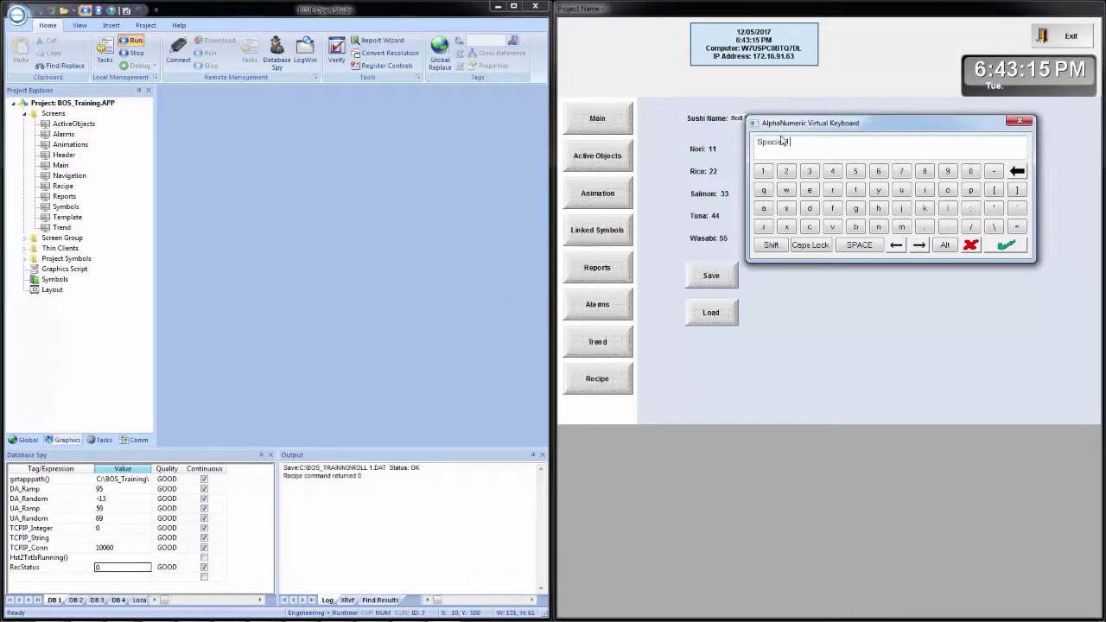
type(" 1")
key("Return")
left_click(715, 149)
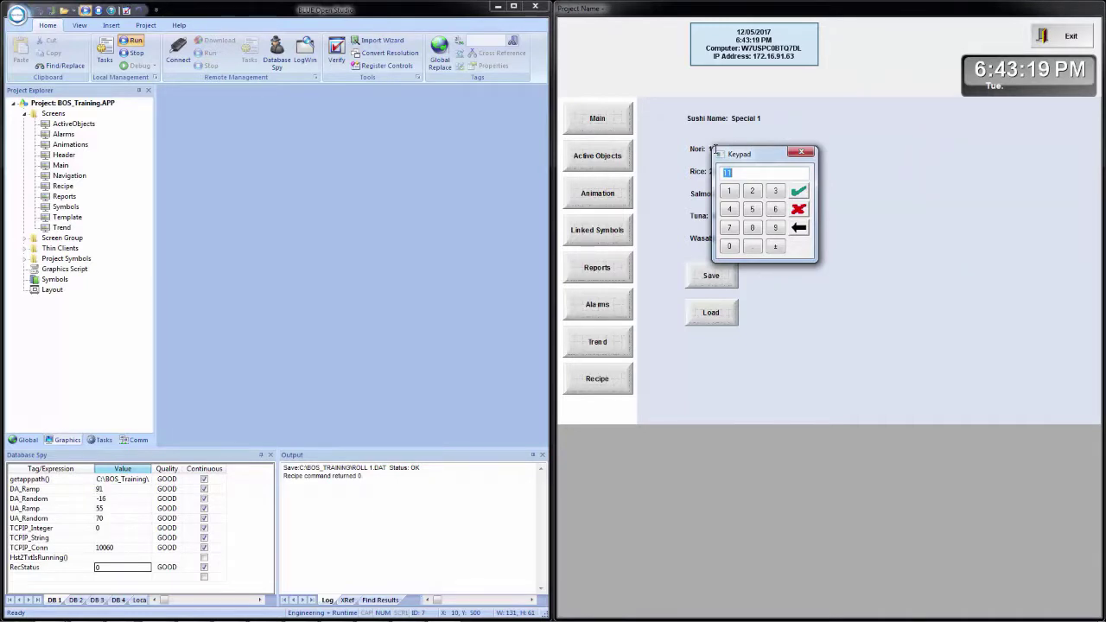
type("99")
key("Return")
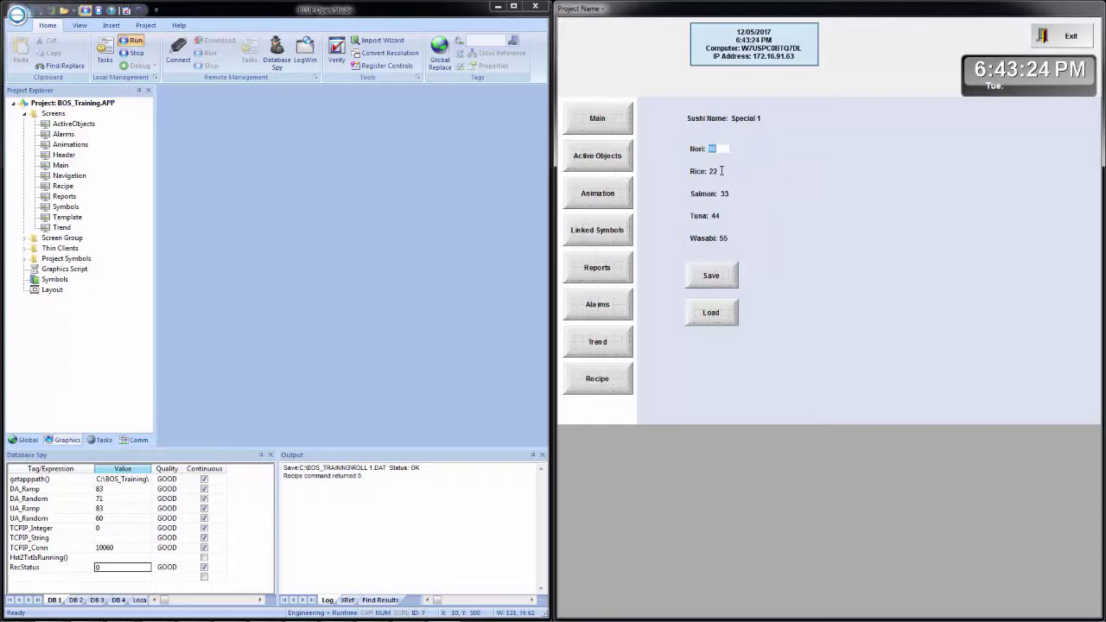
left_click(720, 171)
type("88")
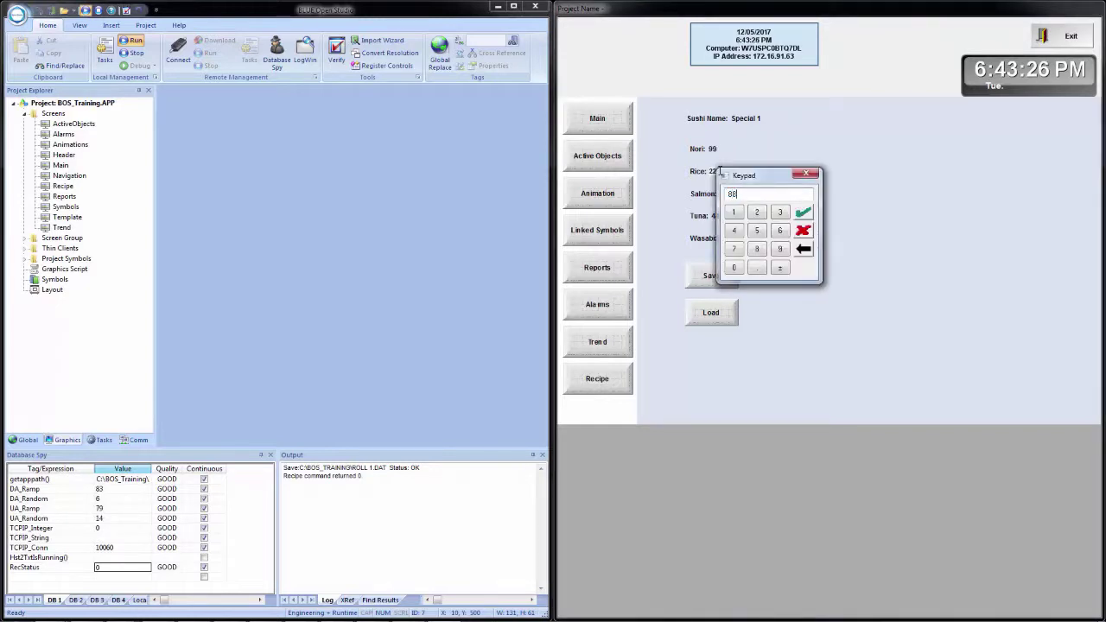
key("Return")
Step: Set Salmon to 77 and Tuna to 66, accept 55 for Wasabi, and save the Special 1 recipe
left_click(729, 195)
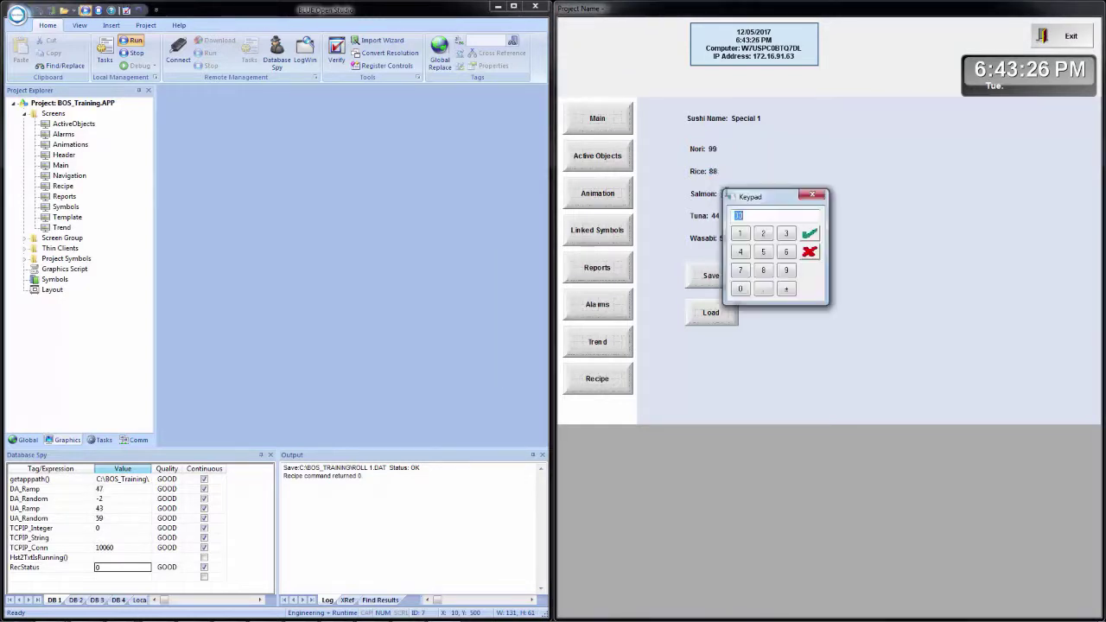
type("77")
key("Return")
left_click(724, 215)
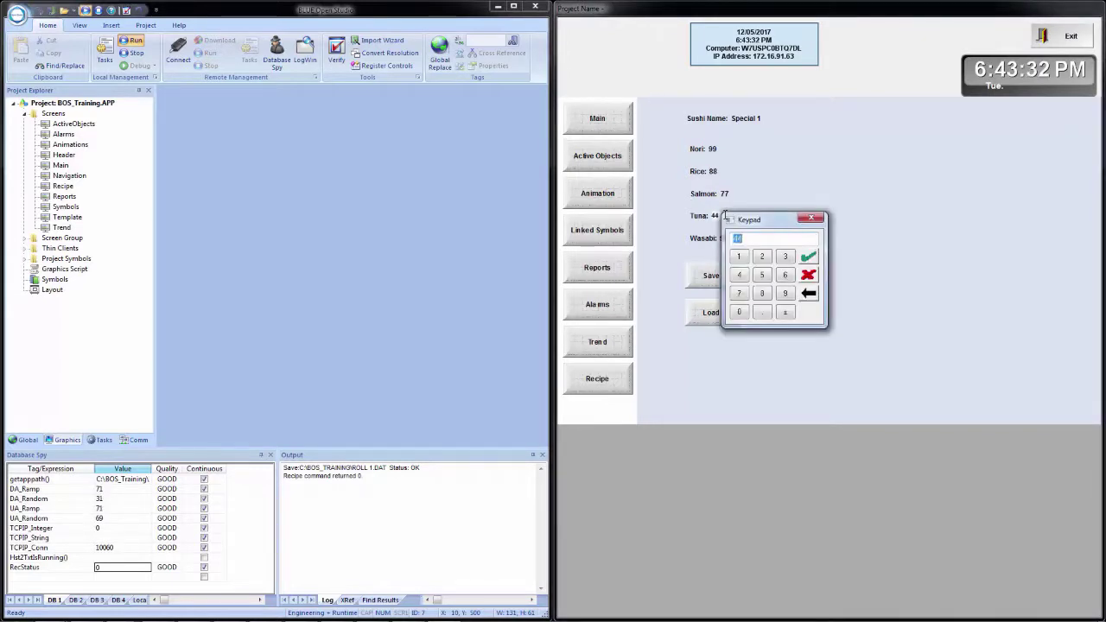
type("66")
key("Return")
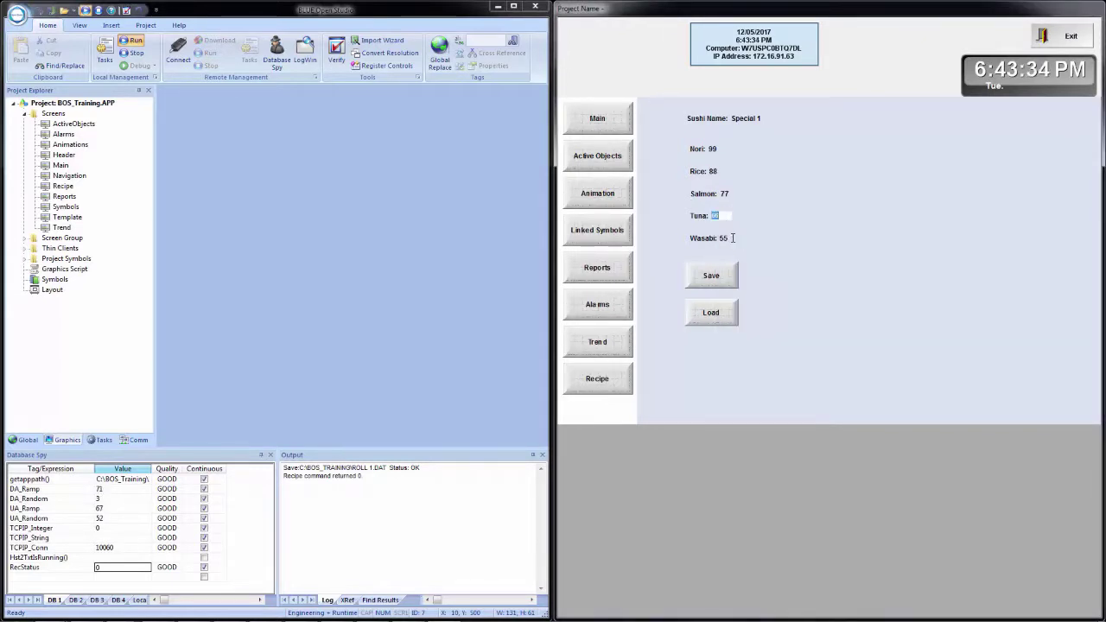
left_click(725, 238)
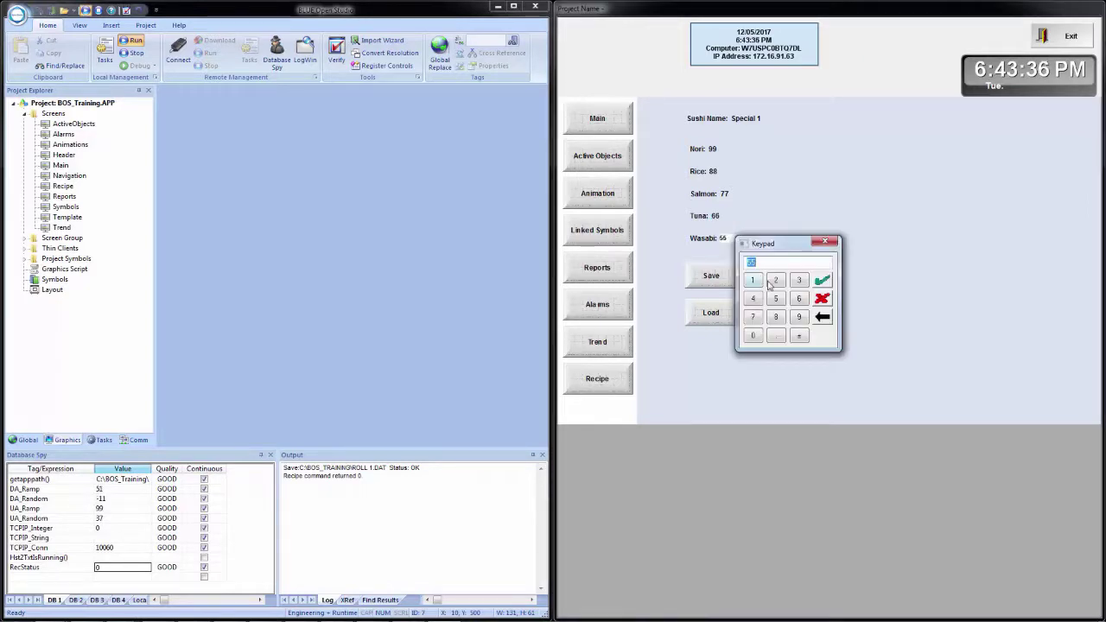
left_click(824, 281)
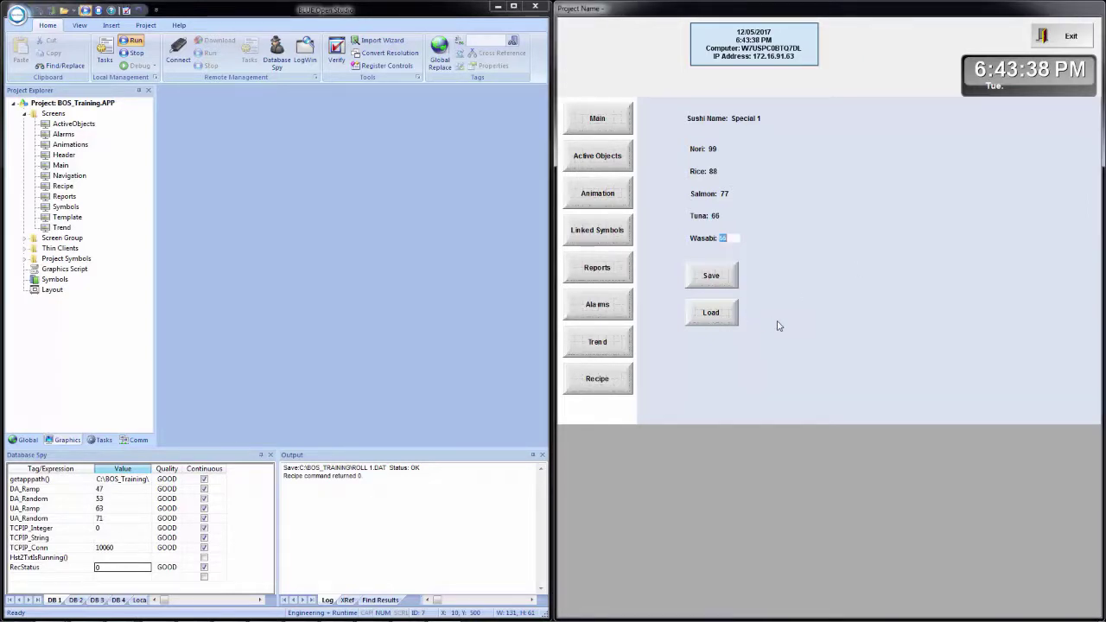
left_click(722, 279)
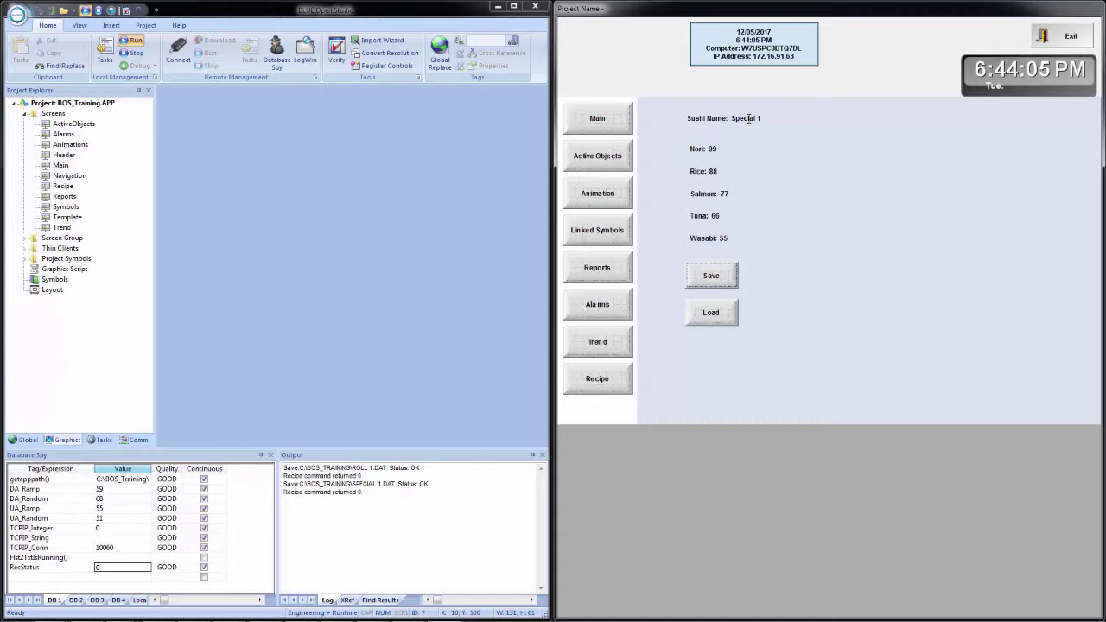
Step: Change the Sushi Name to "Roll 1" and load that recipe
left_click(748, 118)
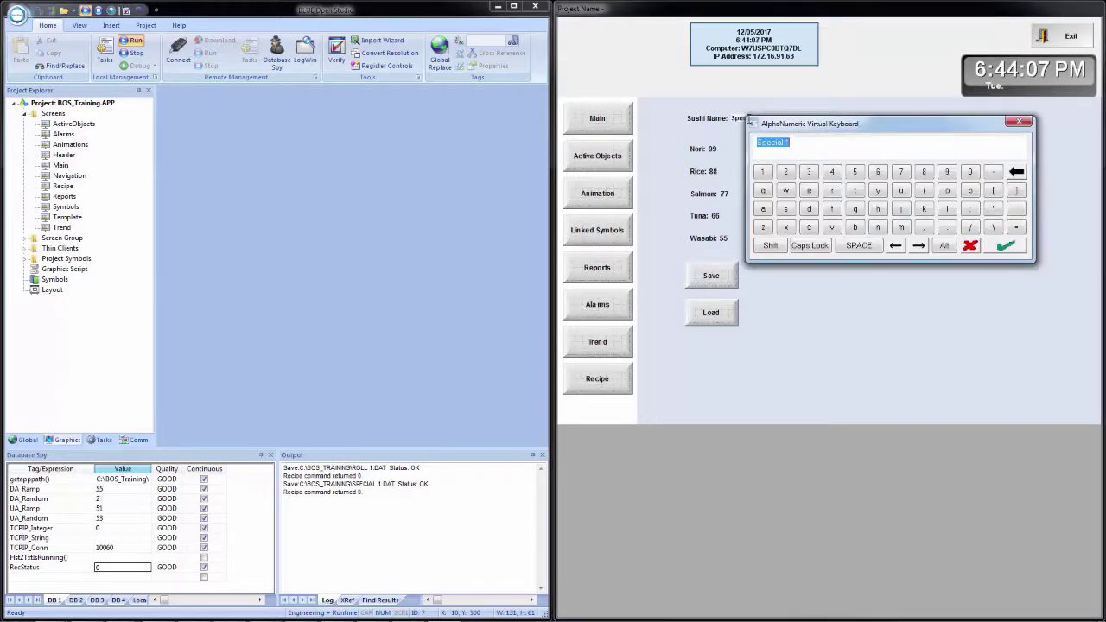
type("Roll 1")
key("Return")
left_click(706, 315)
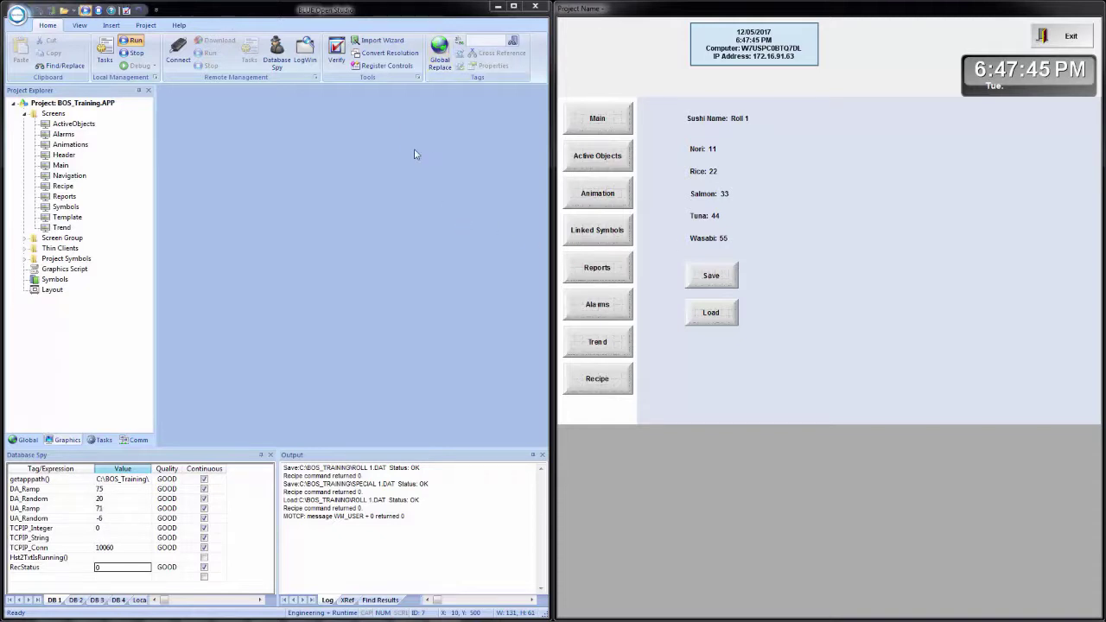
Step: Open the Recipe screen in the maximized development environment and duplicate the Load button directly below the original
left_click(514, 6)
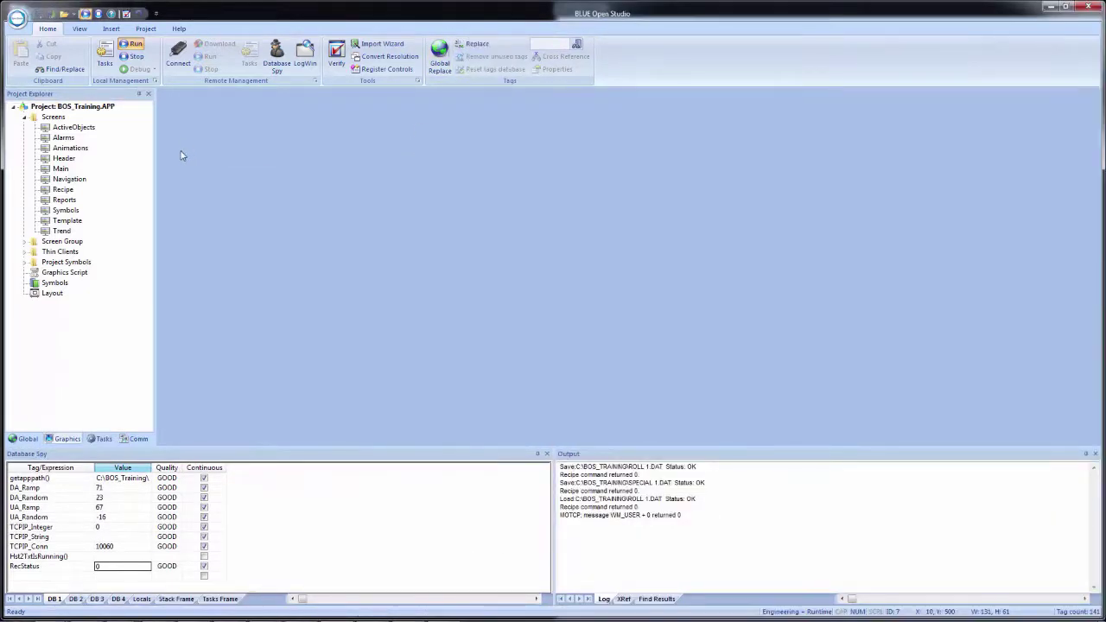
double_click(62, 190)
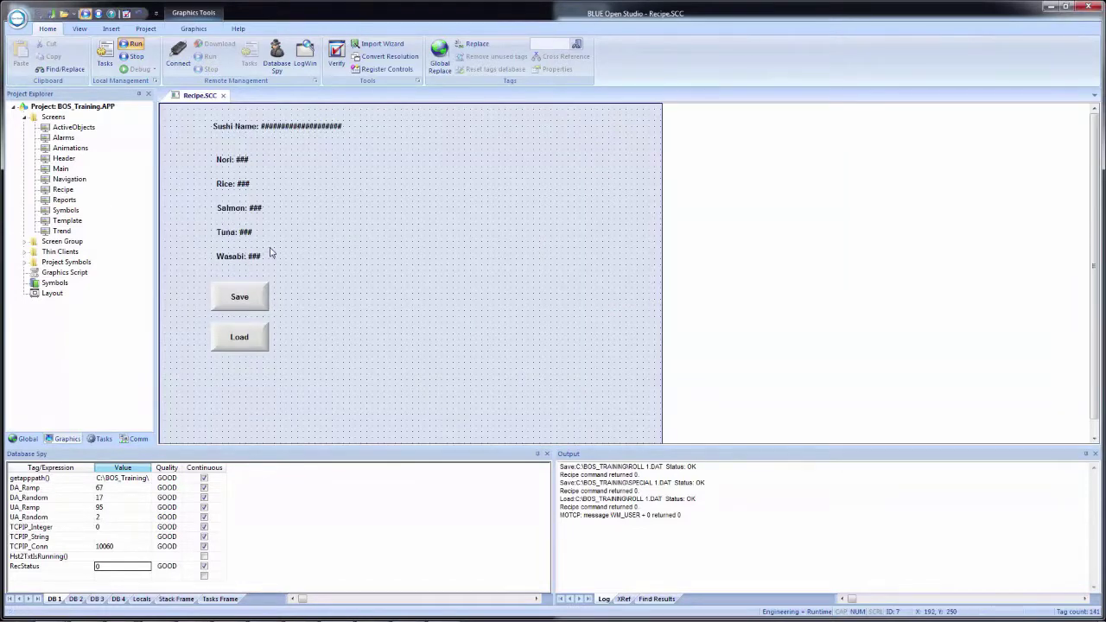
left_click(240, 342)
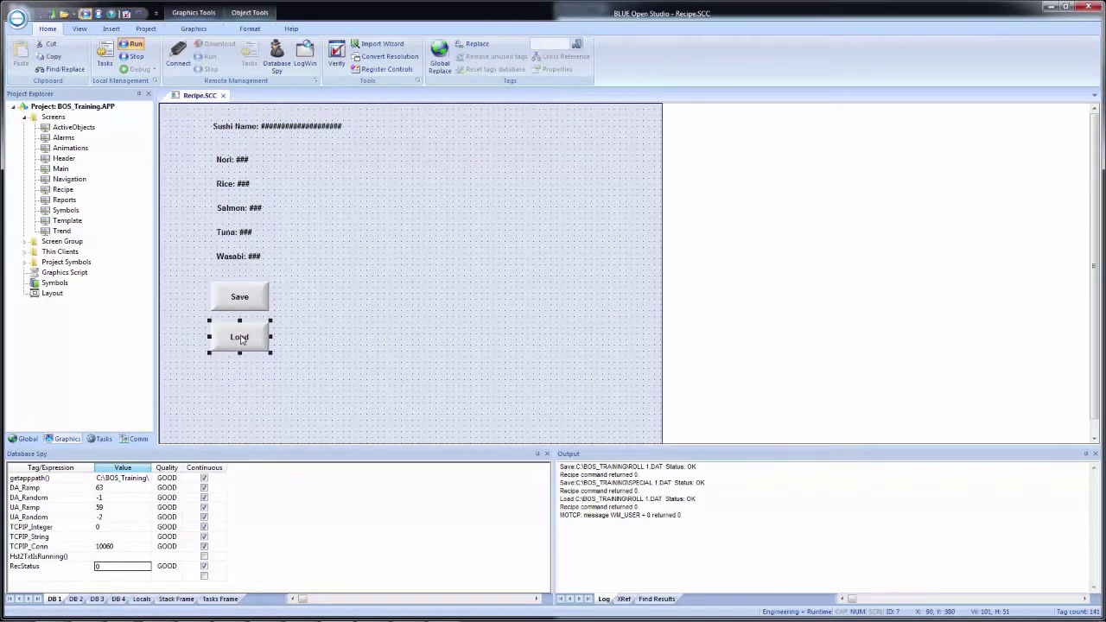
left_click_drag(241, 344, 243, 391)
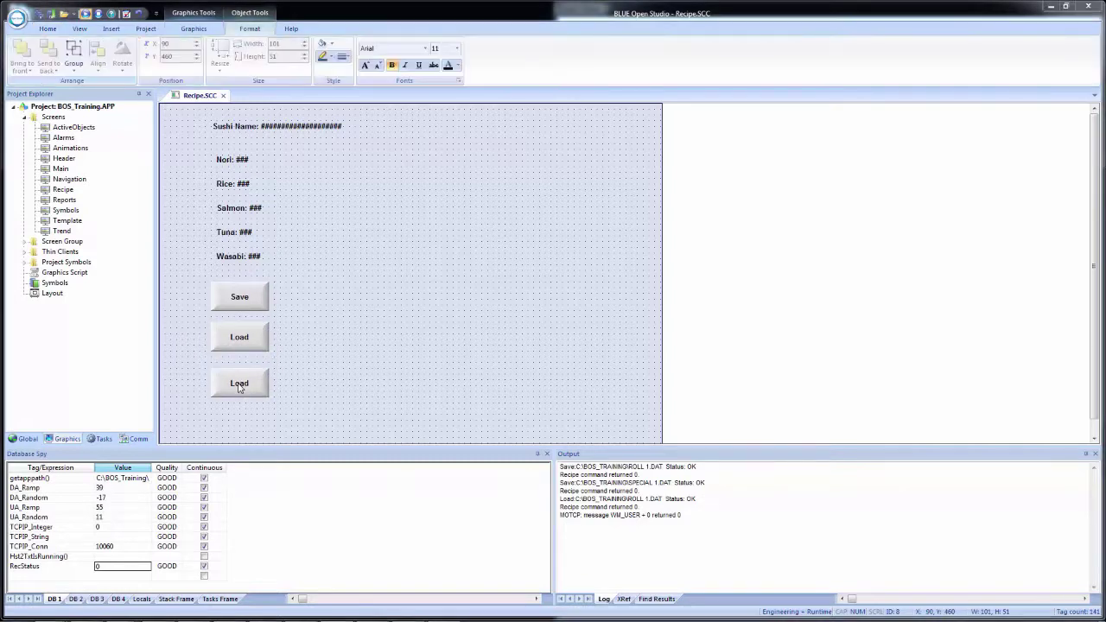
Step: Caption the duplicated button "Load Selected" on two lines
double_click(240, 387)
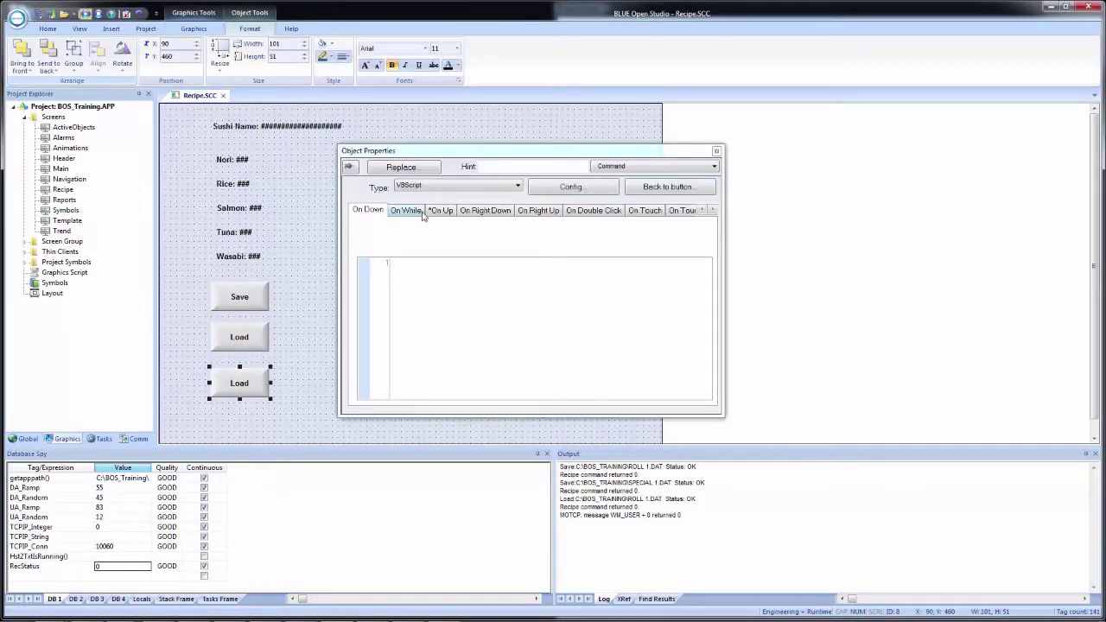
left_click(648, 191)
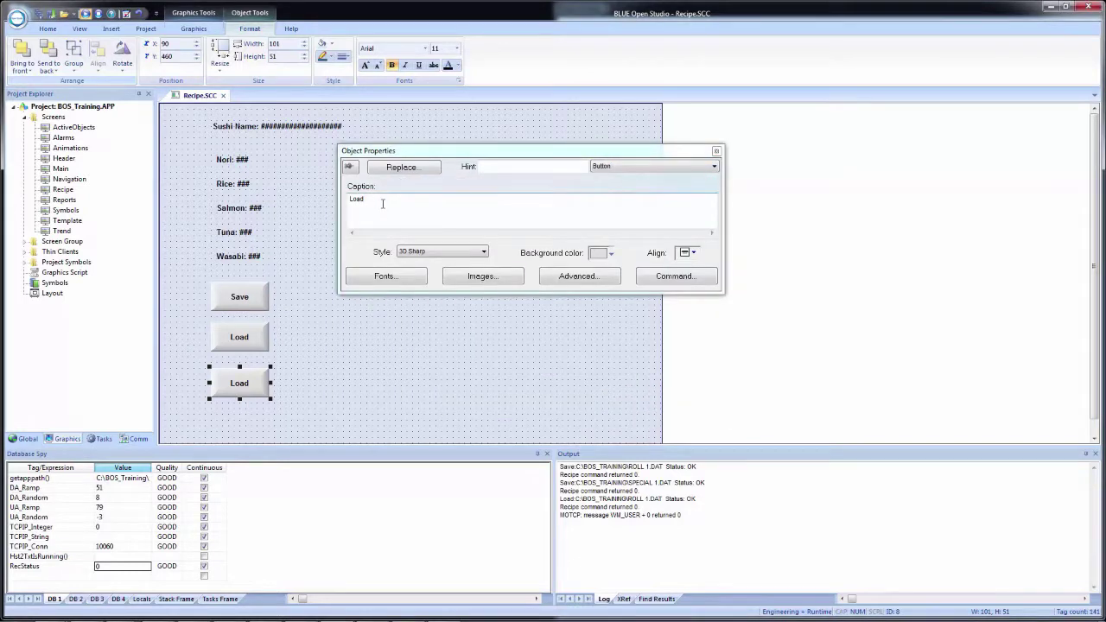
left_click(383, 203)
key("Return")
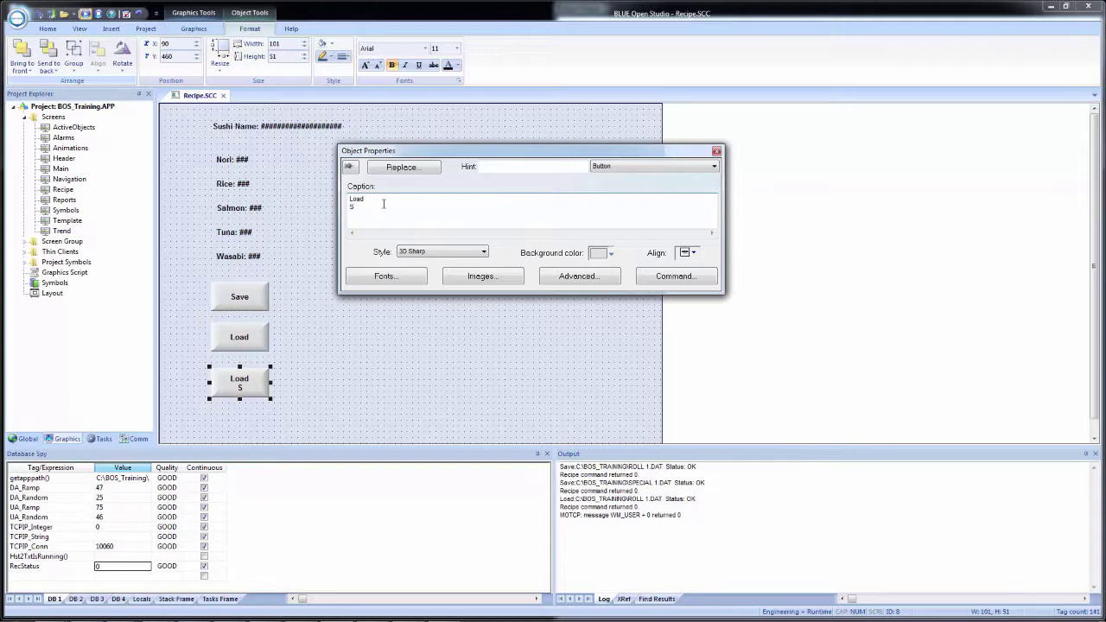
type("elected")
Step: Switch the Load Selected button's On Up command type from Built-in Language to VBScript
left_click(656, 284)
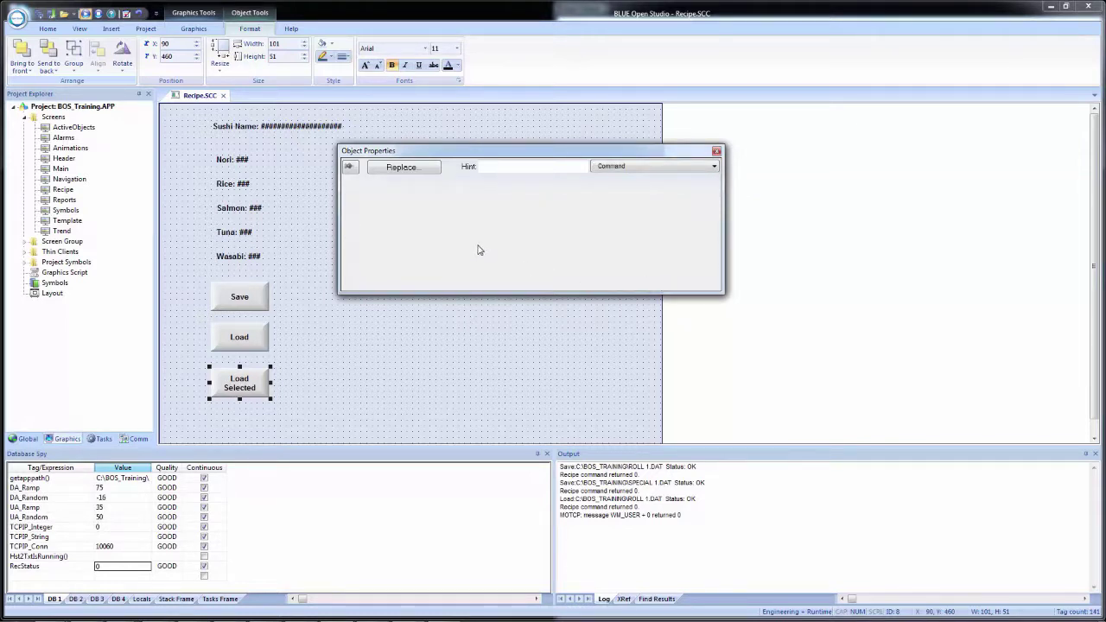
left_click(438, 212)
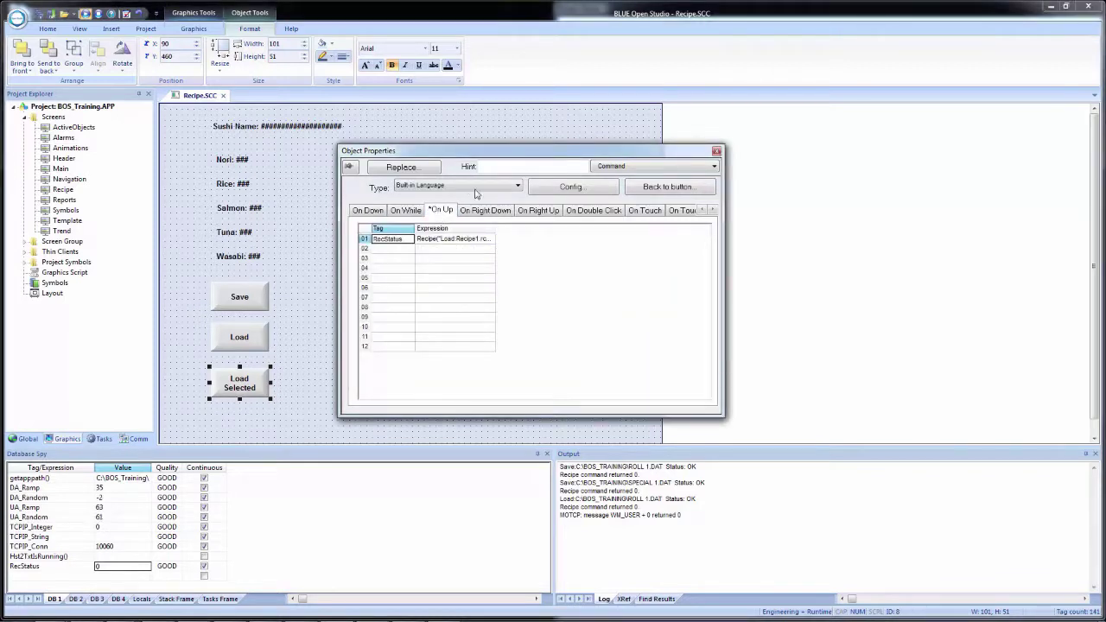
left_click(461, 188)
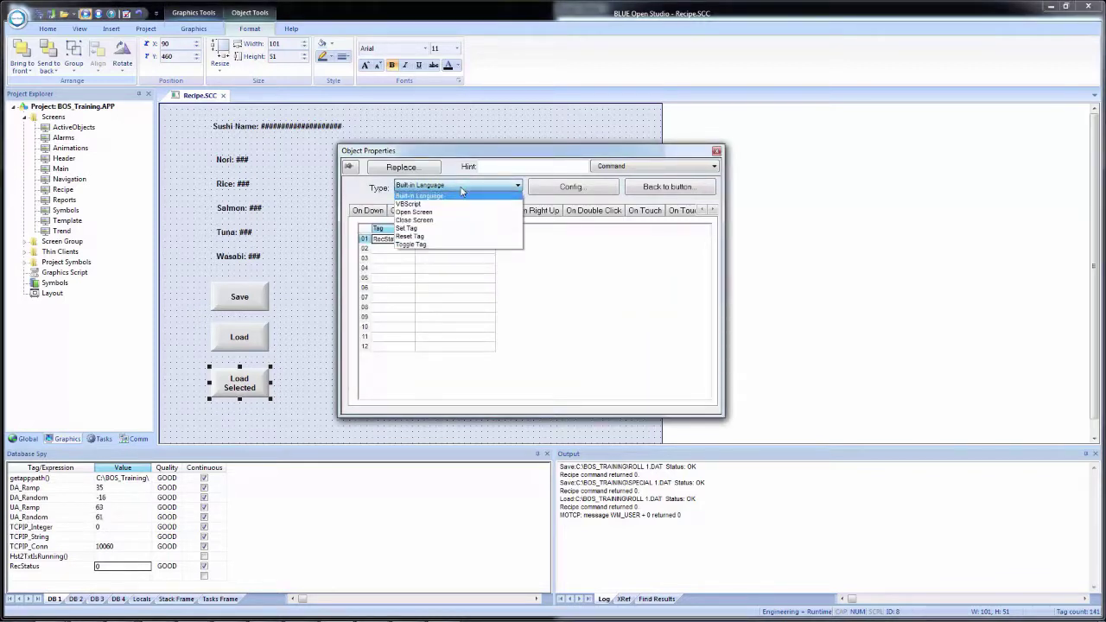
left_click(459, 204)
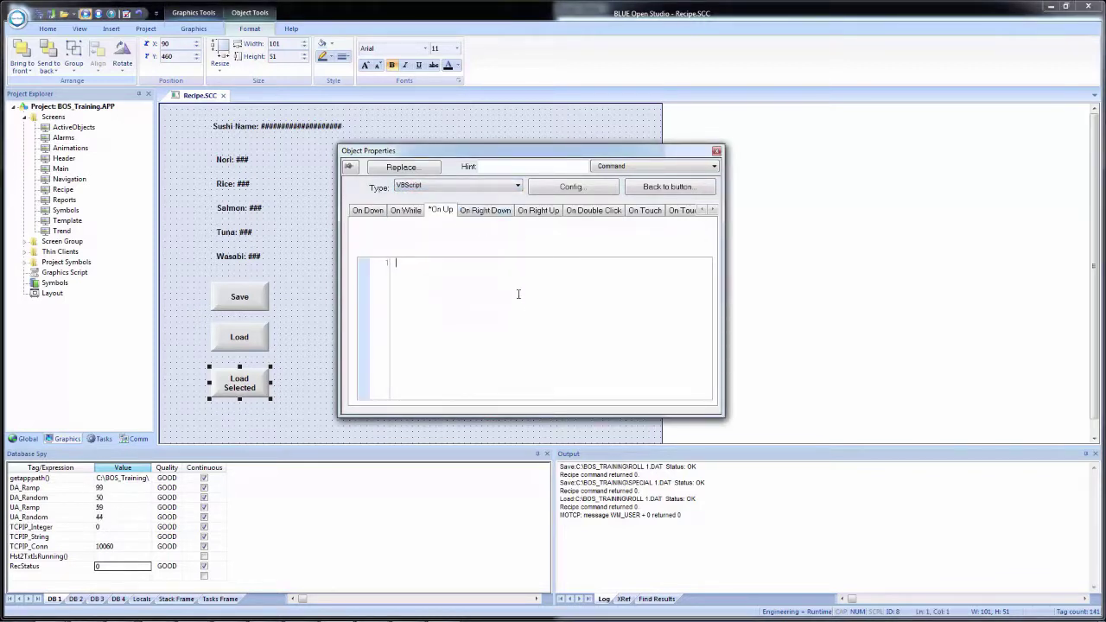
Step: Look up the RDFileN function in the Technical Reference and review its syntax, parameters, notes and example
key("F1")
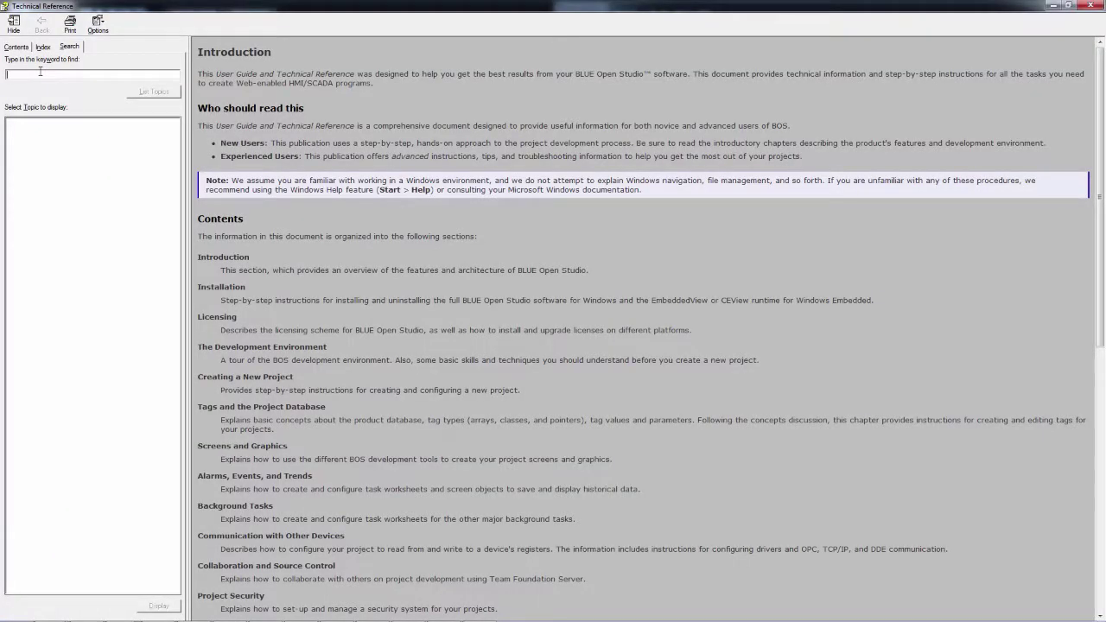
type("RDFileN")
key("Return")
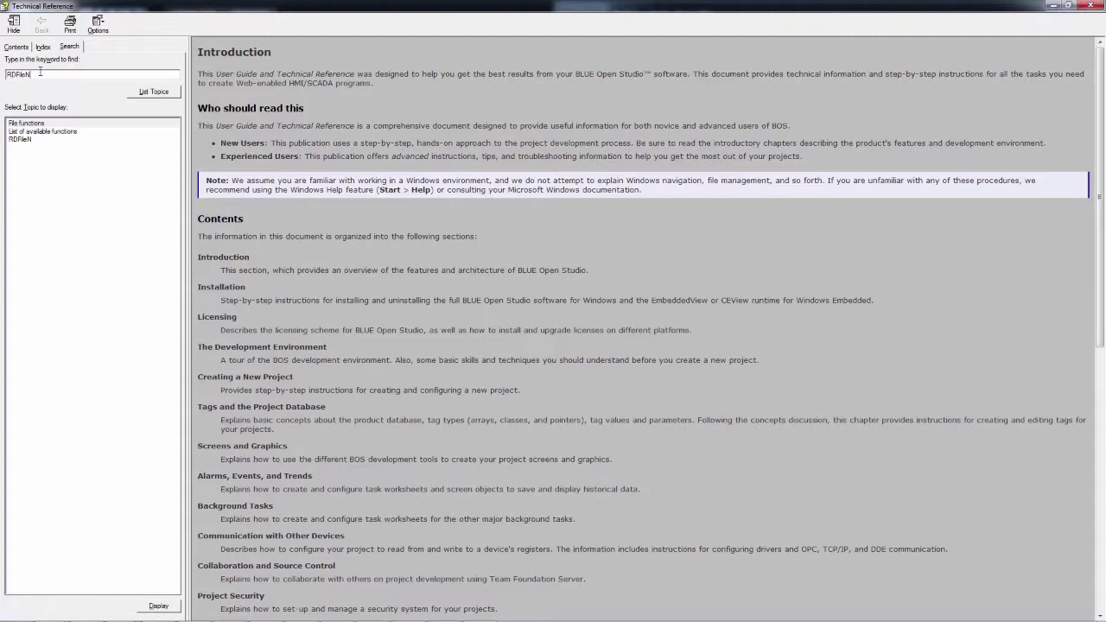
double_click(20, 141)
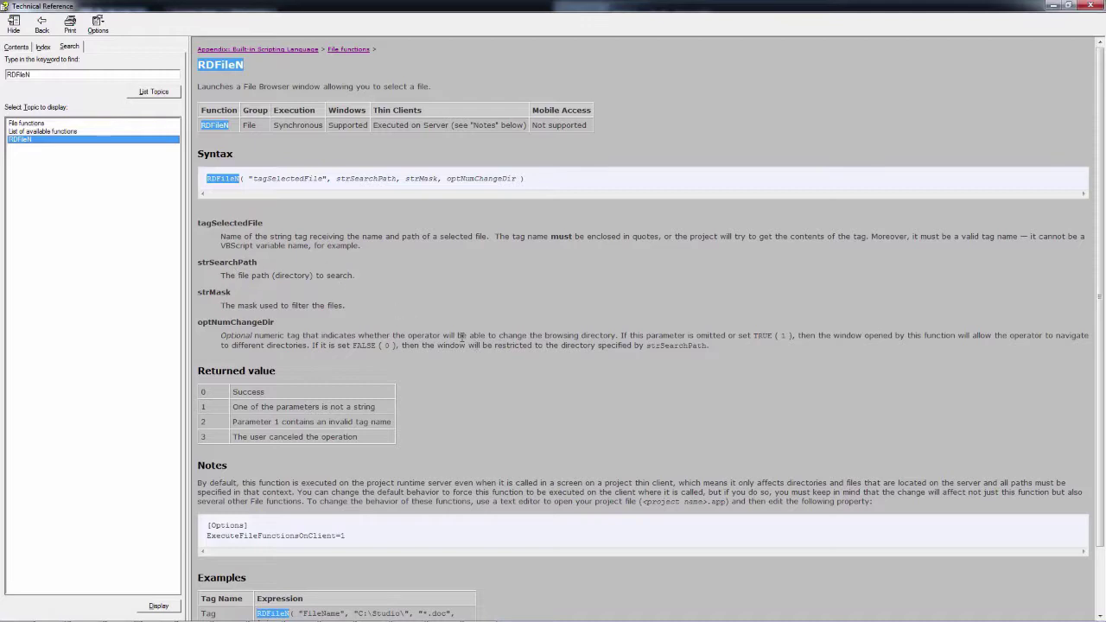
scroll(477, 345, "down", 3)
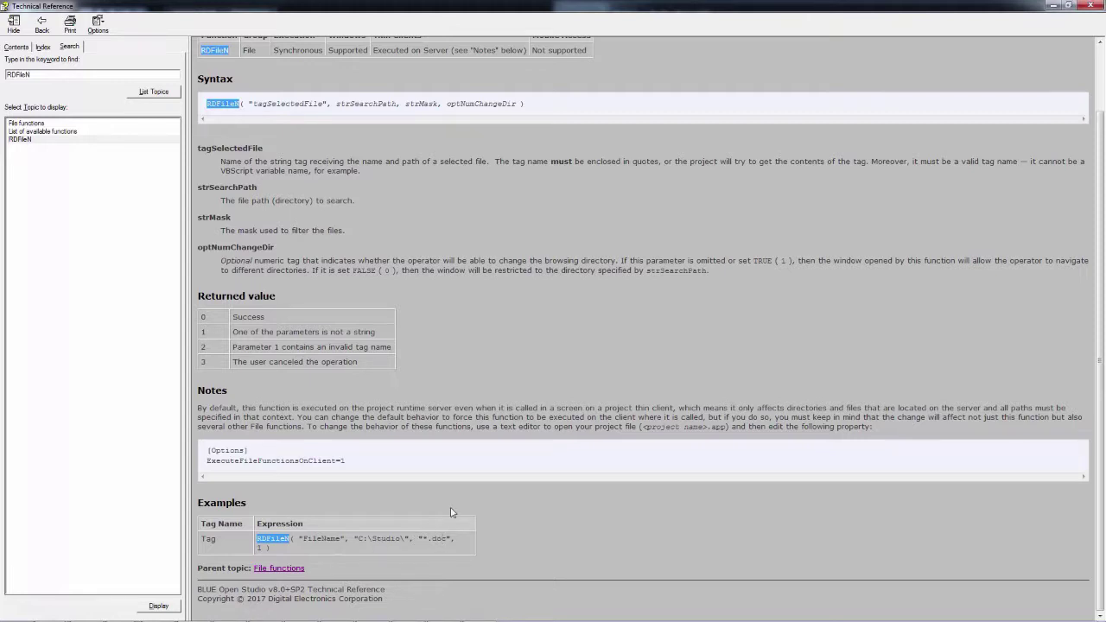
left_click(1052, 5)
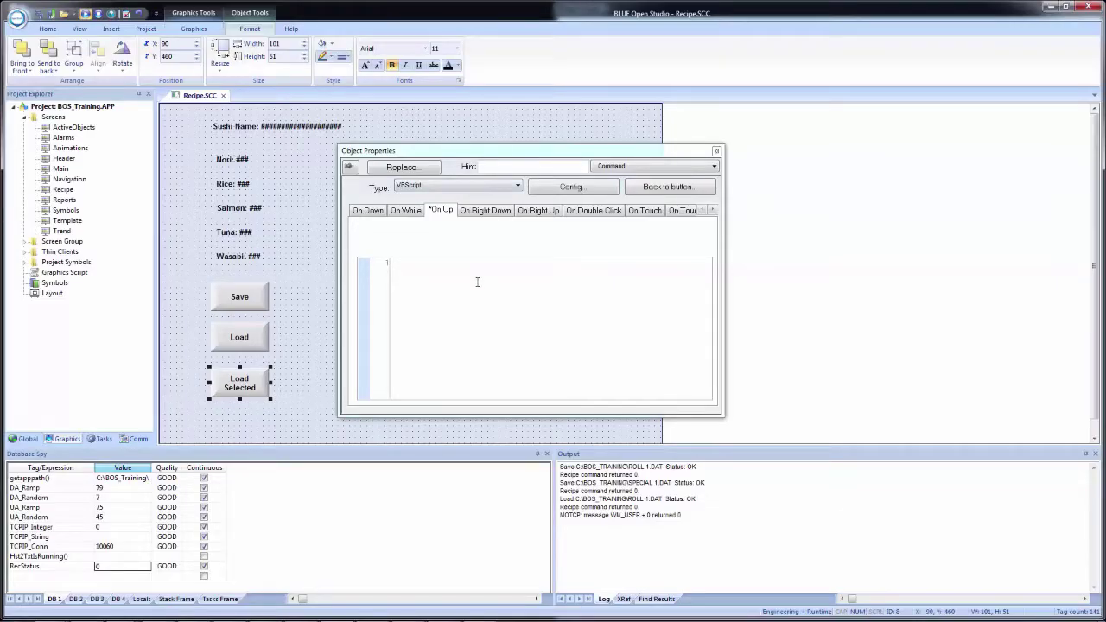
Step: Open Load Selected Button.txt from the BOS Training Files folder on the C: drive
left_click(513, 292)
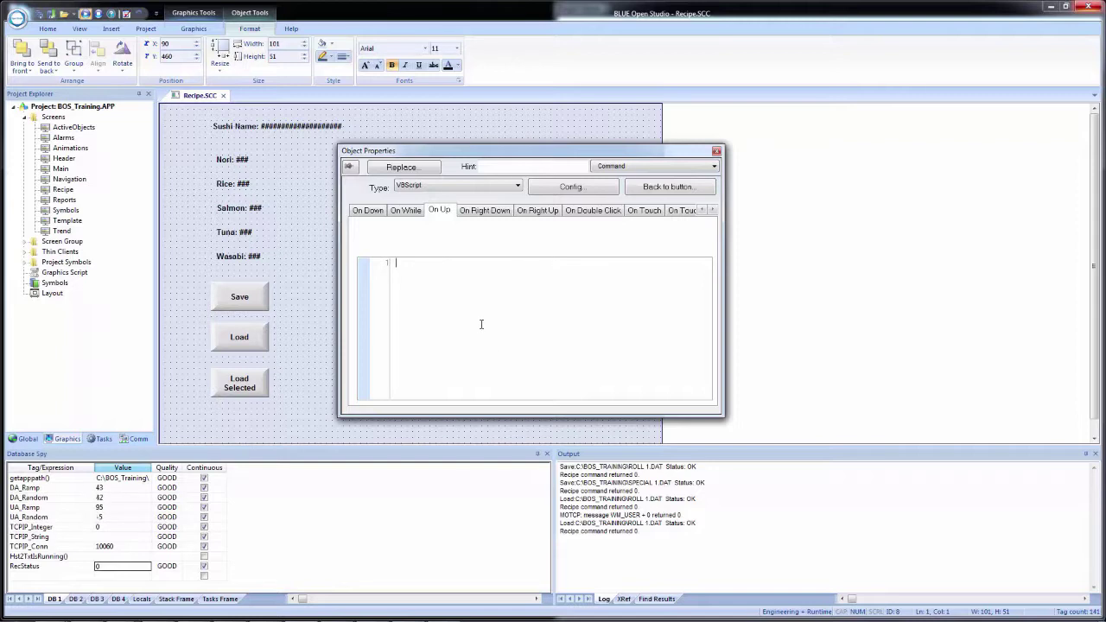
key("super+e")
left_click(541, 289)
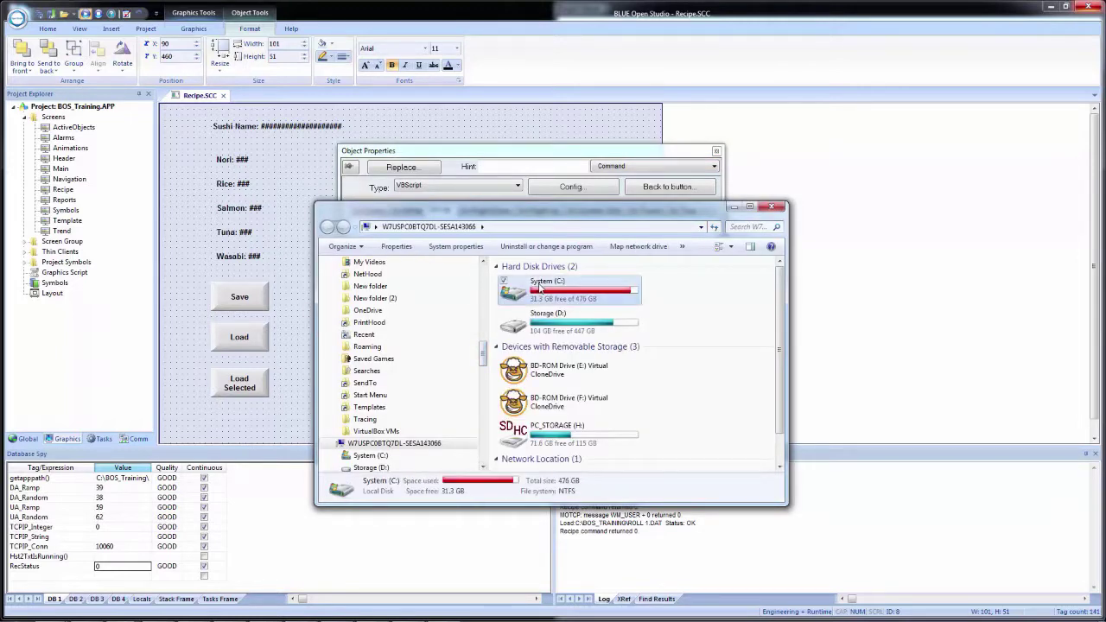
double_click(541, 289)
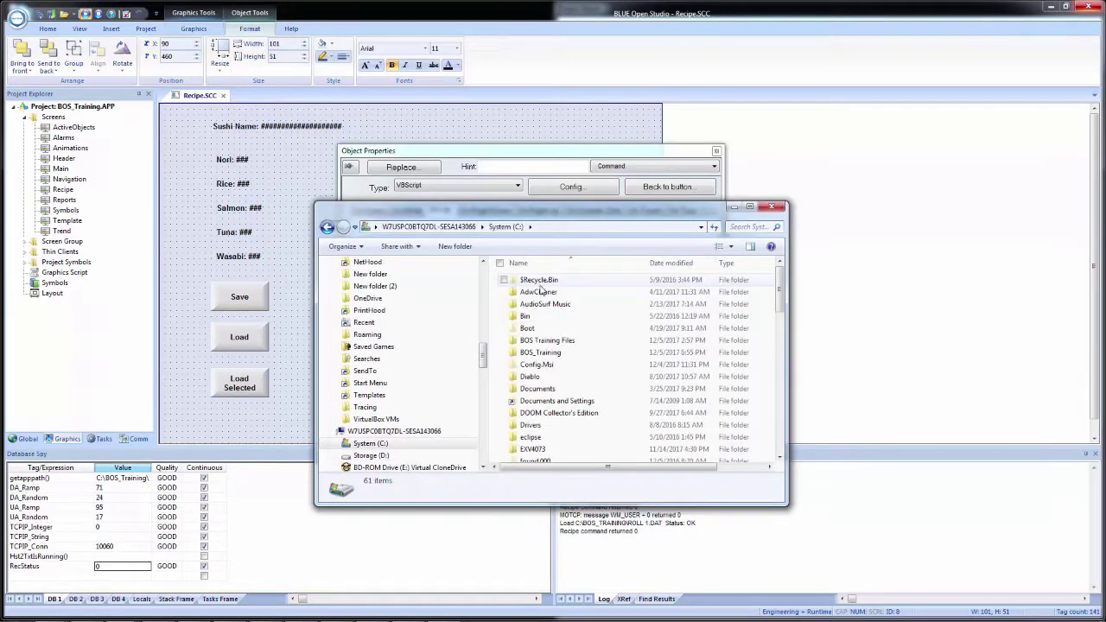
double_click(553, 340)
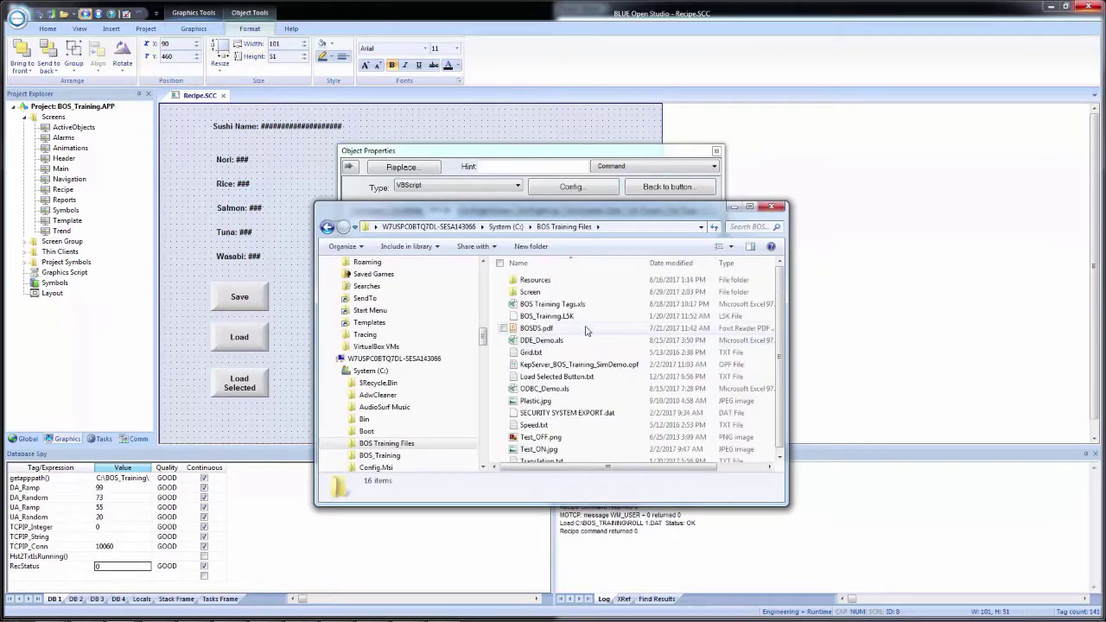
left_click(579, 383)
double_click(578, 383)
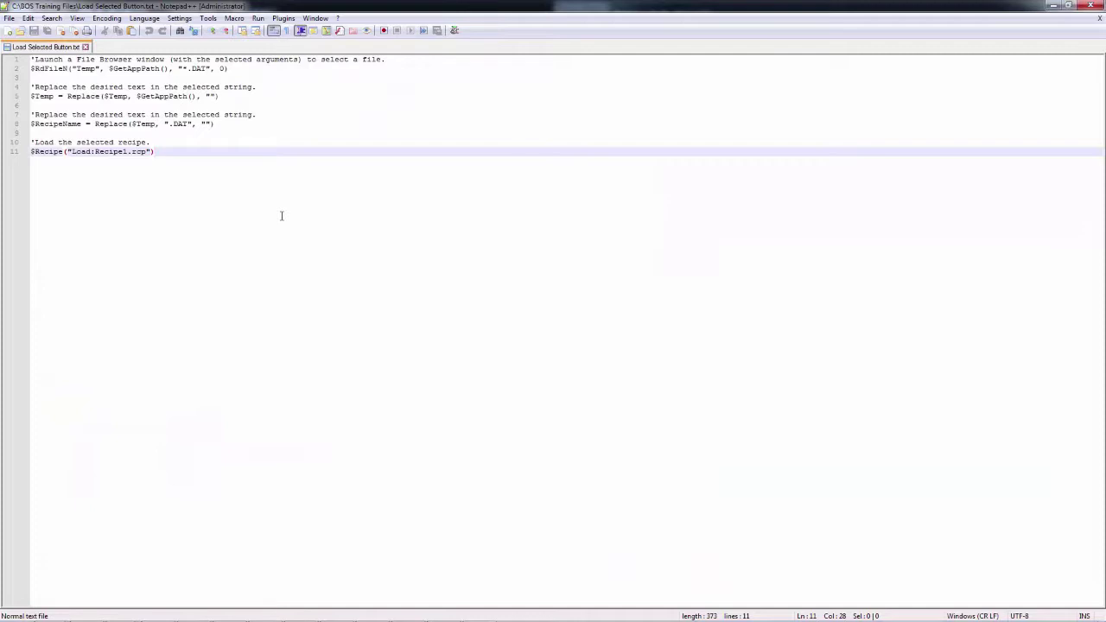
Step: Copy the whole script from the text file into the Load Selected button's On Up VBScript
key("ctrl+a")
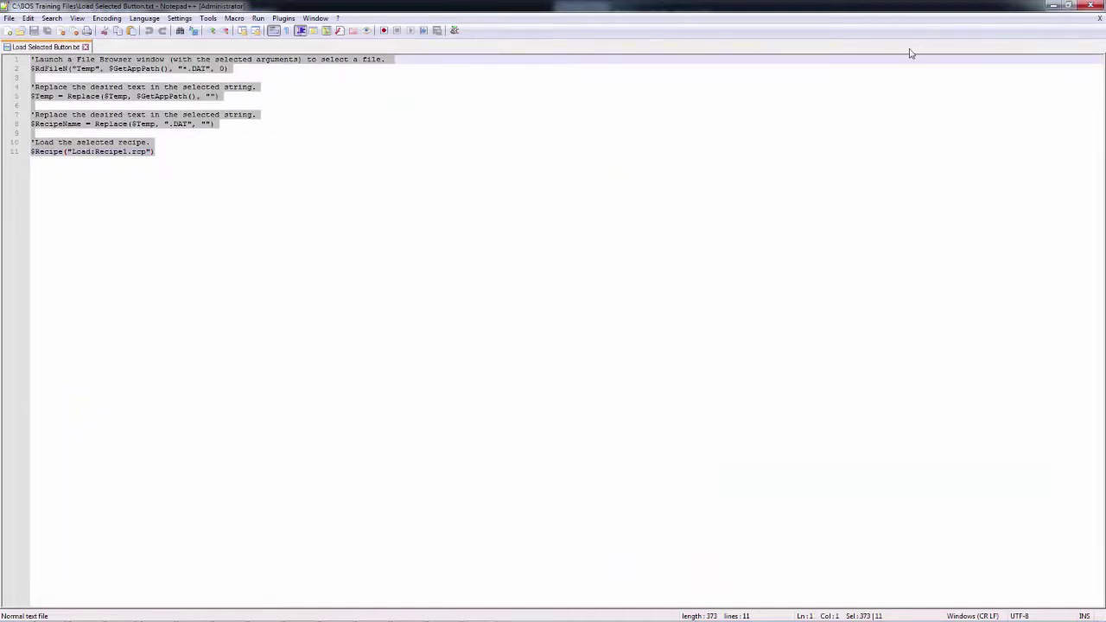
left_click(1052, 6)
left_click(499, 159)
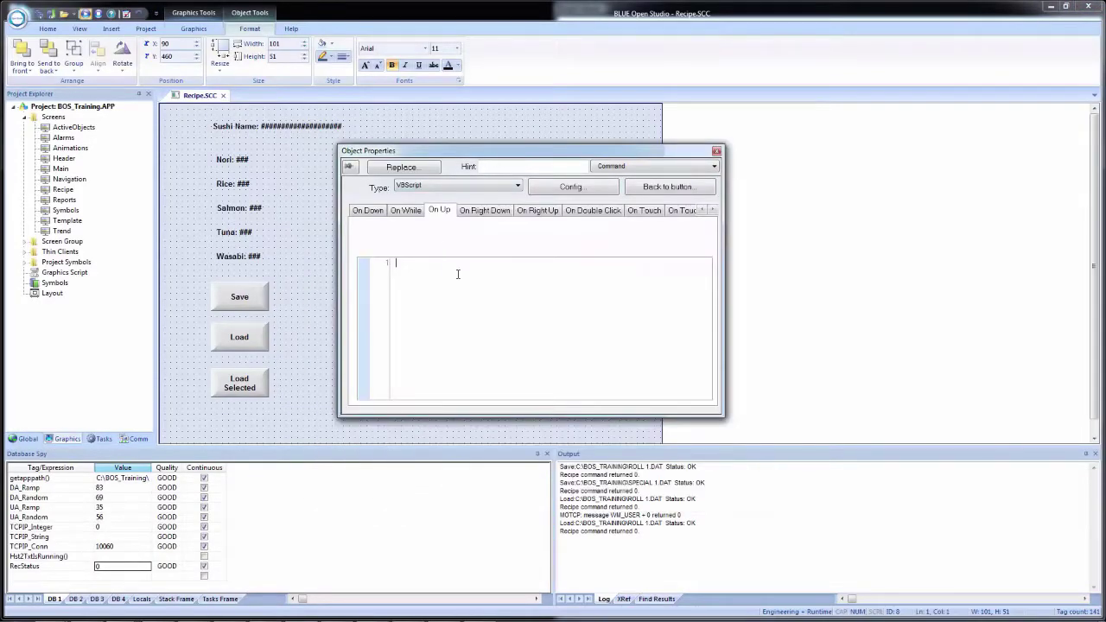
type("'Launch a File Browser window (with the selected arguments) to select a file $RdFileN(\"Temp\", $GetAppPath(), \"*.DAT\", 0)  'Replace the desired text in the selected string $Temp = Replace($Temp, $GetAppPath(), \"\")  'Replace the desired text in the selected string $RecipeName = Replace($Temp, \".DAT\", \"\")  'Load the selected recipe $Recipe(\"Load:Recipe1.rcp\")")
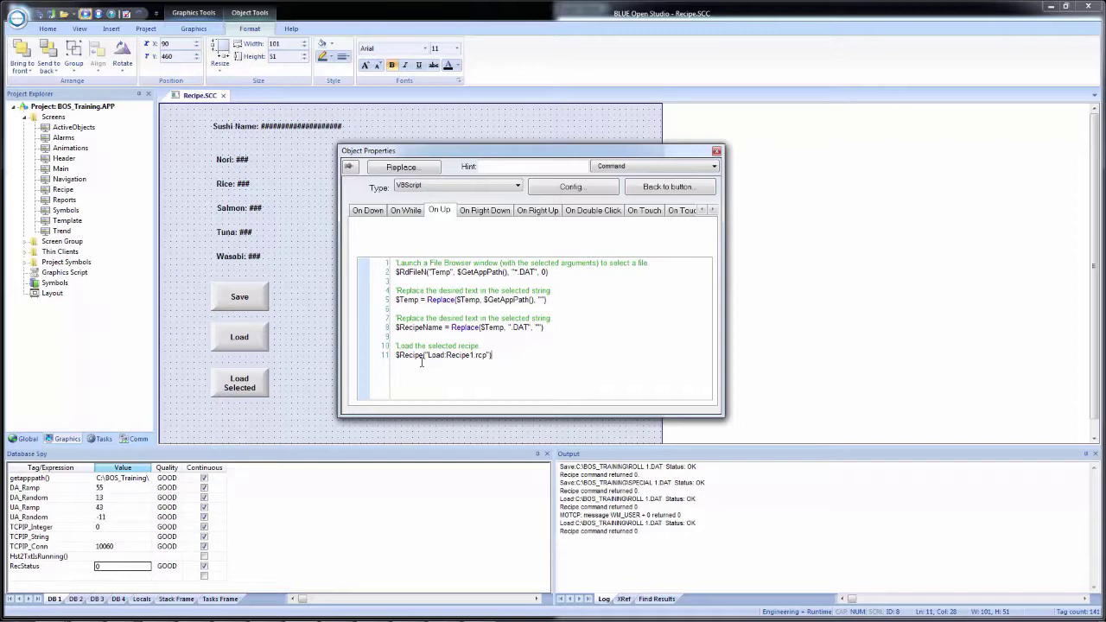
Step: Check the Load Selected button's script and create the missing Temp tag as a String with Local scope
right_click(596, 311)
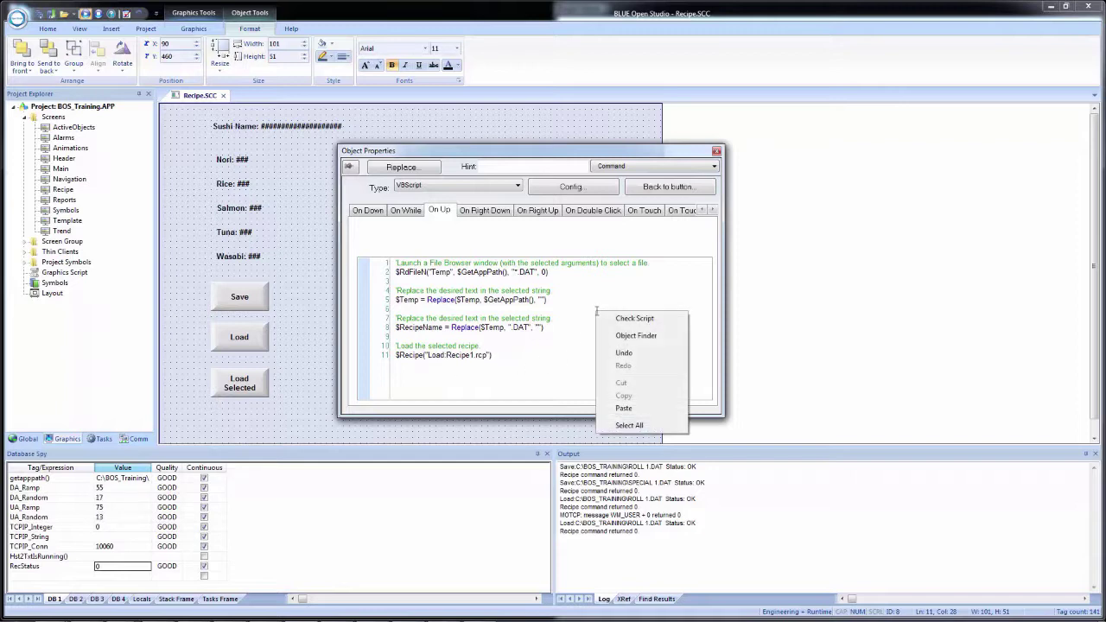
left_click(622, 320)
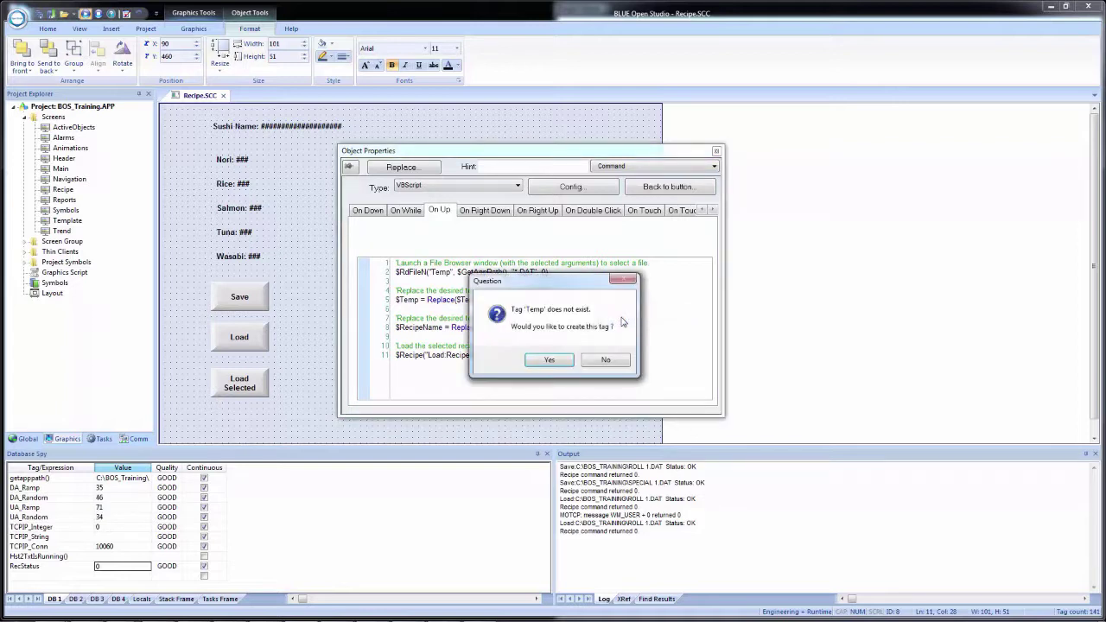
left_click(548, 361)
left_click(520, 274)
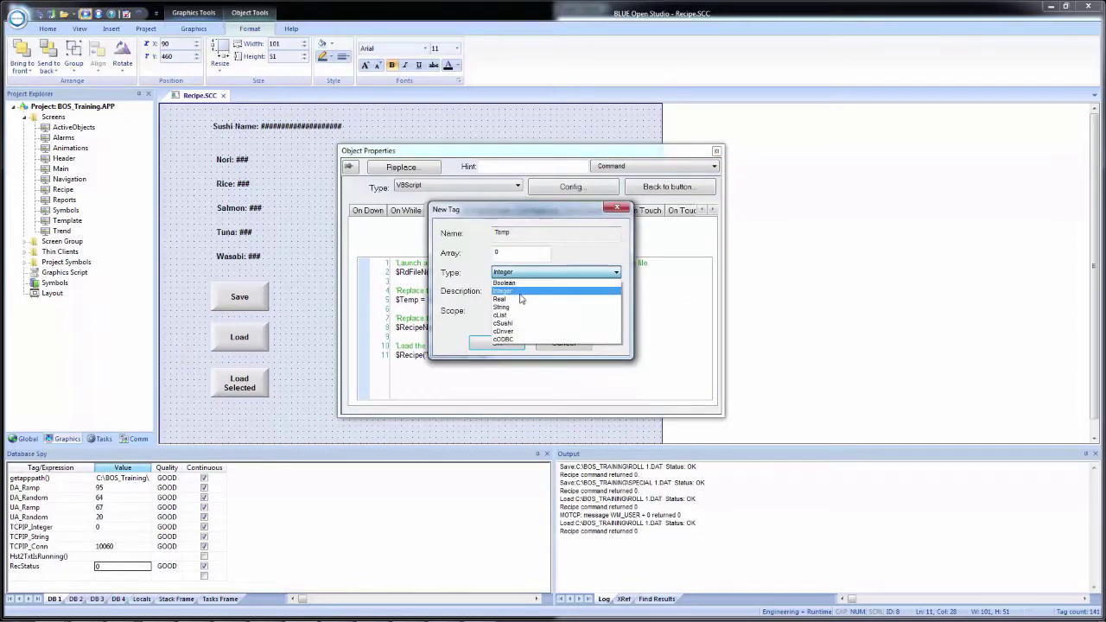
left_click(508, 306)
left_click(508, 311)
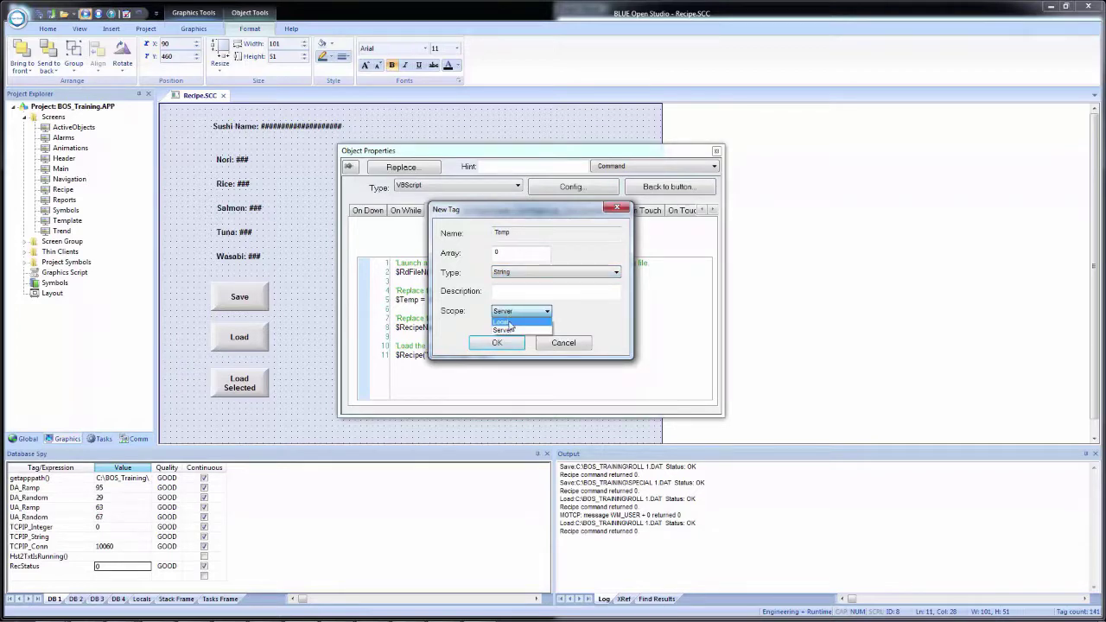
left_click(501, 321)
left_click(497, 343)
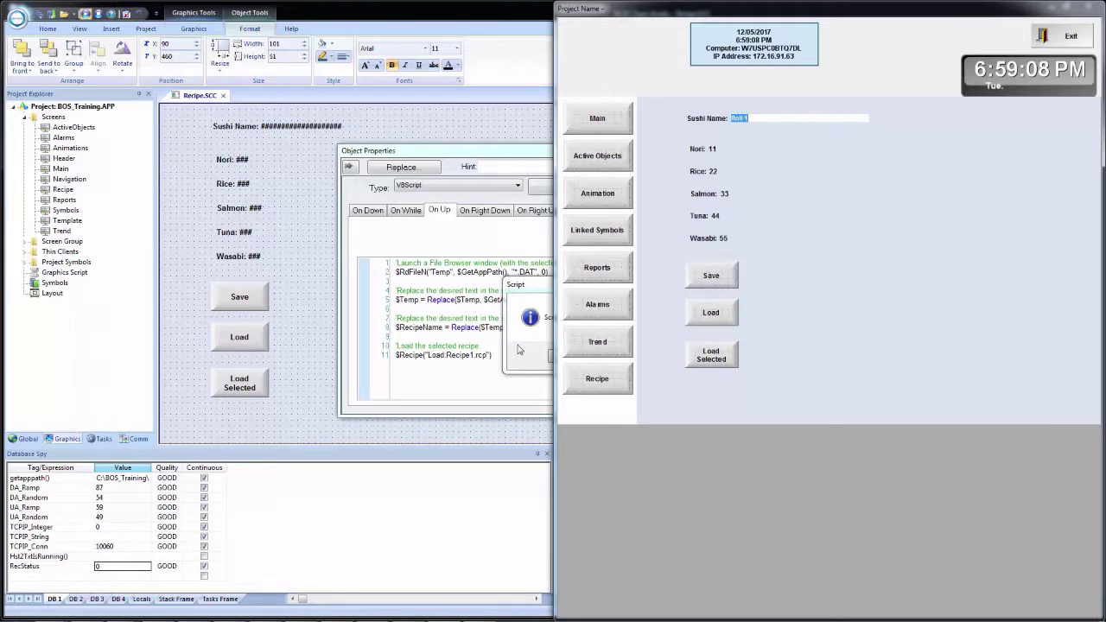
left_click(521, 350)
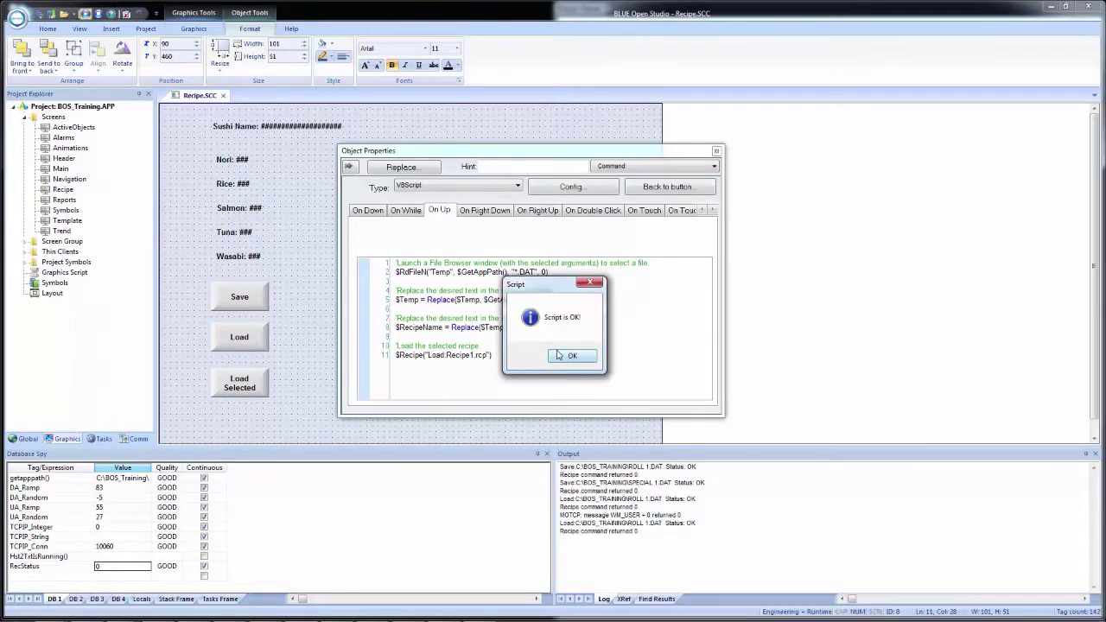
left_click(559, 357)
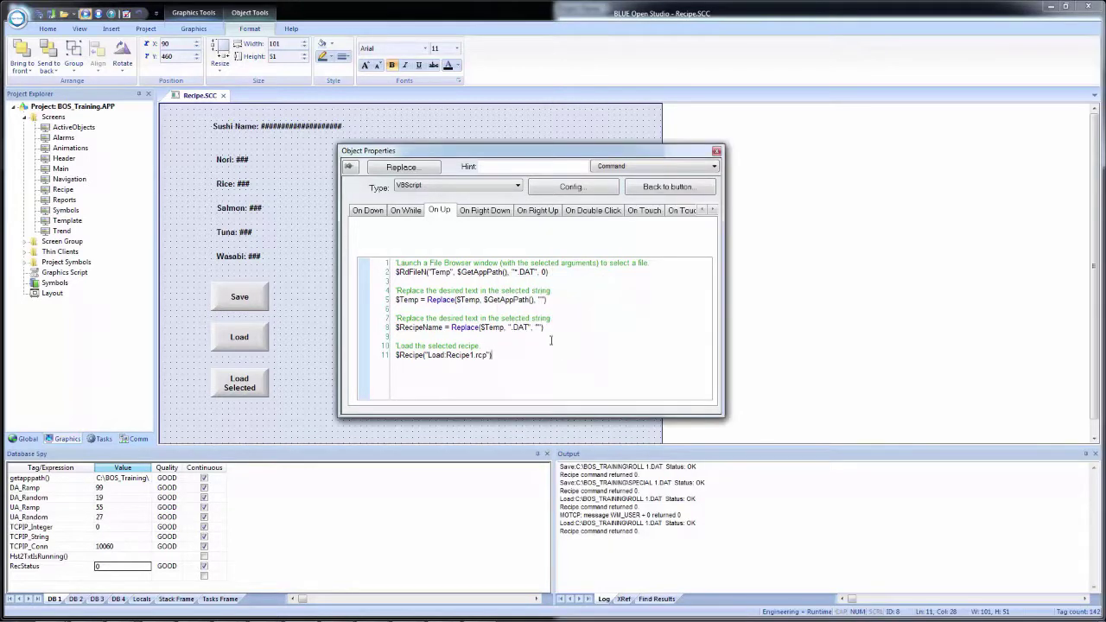
Step: Save the Recipe screen, then close the button's properties and tile the editor beside the runtime window
left_click(40, 15)
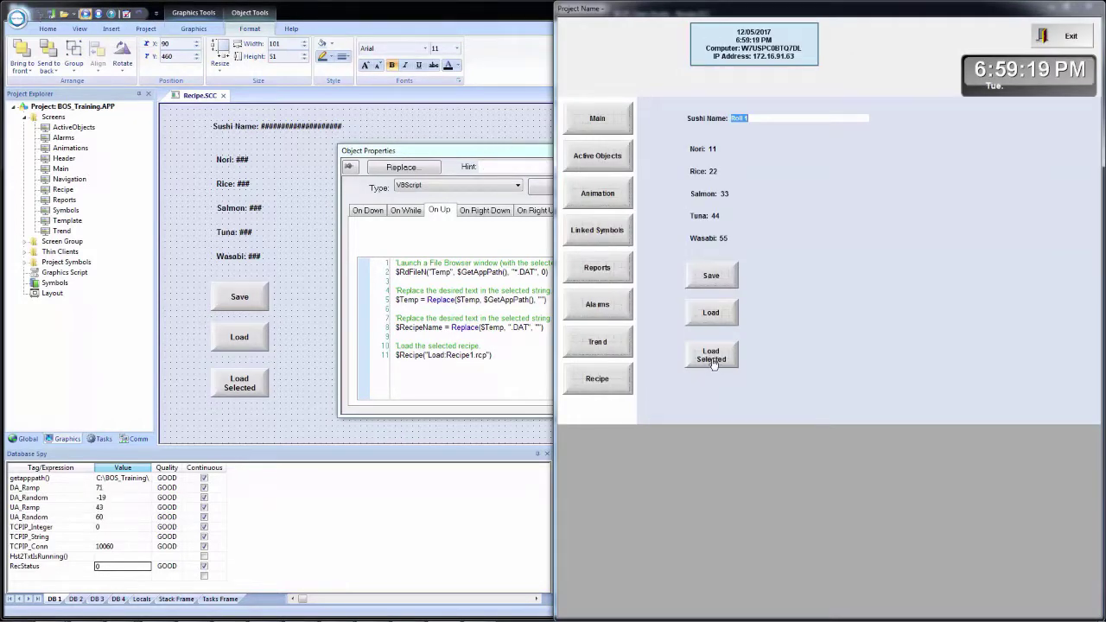
left_click(37, 576)
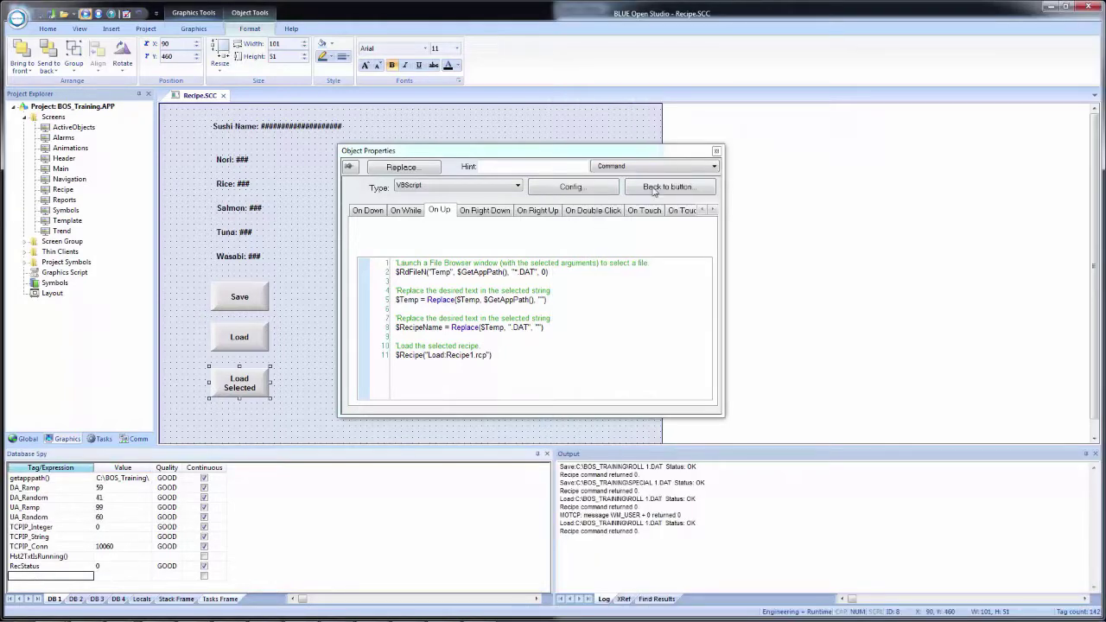
left_click(716, 151)
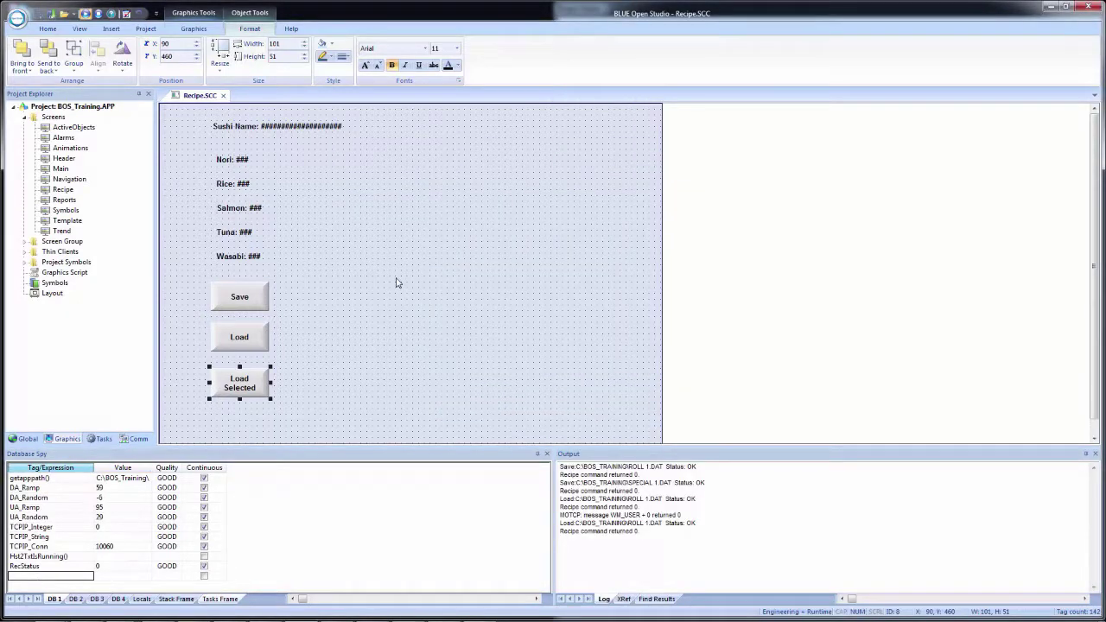
key("super+Left")
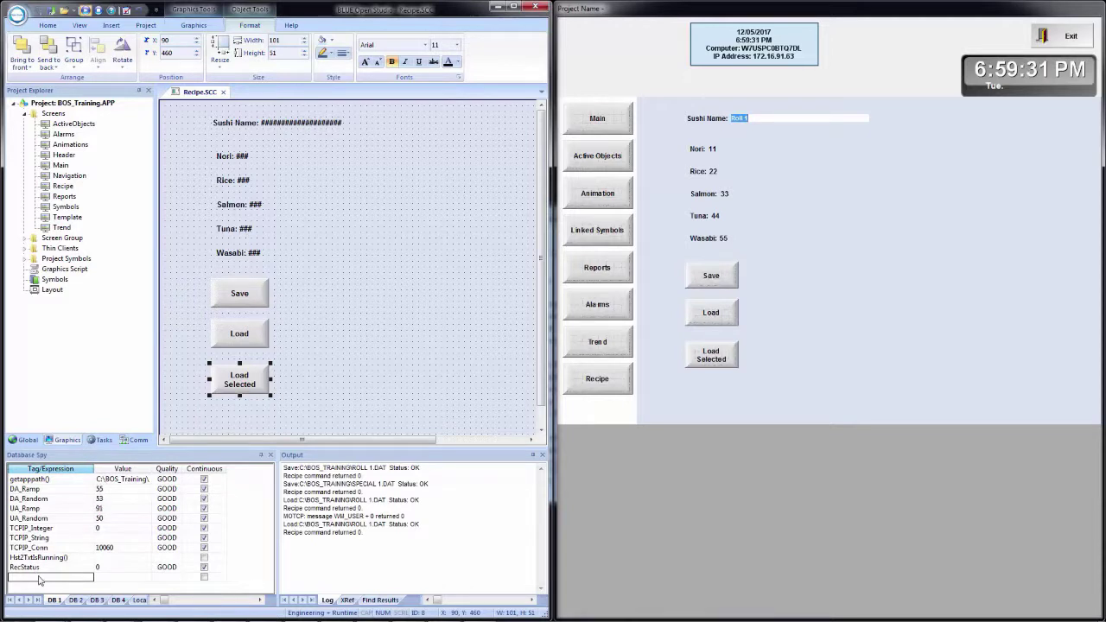
Step: Add the Temp and RecipeName tags to the Database Spy watch list
left_click(38, 578)
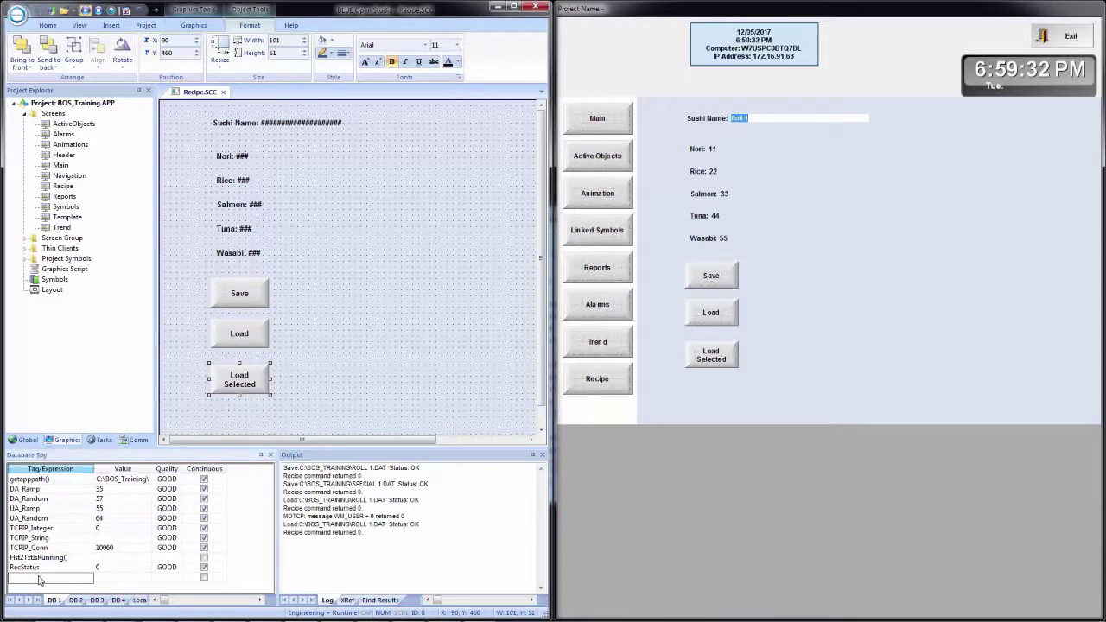
type("Temp")
key("Return")
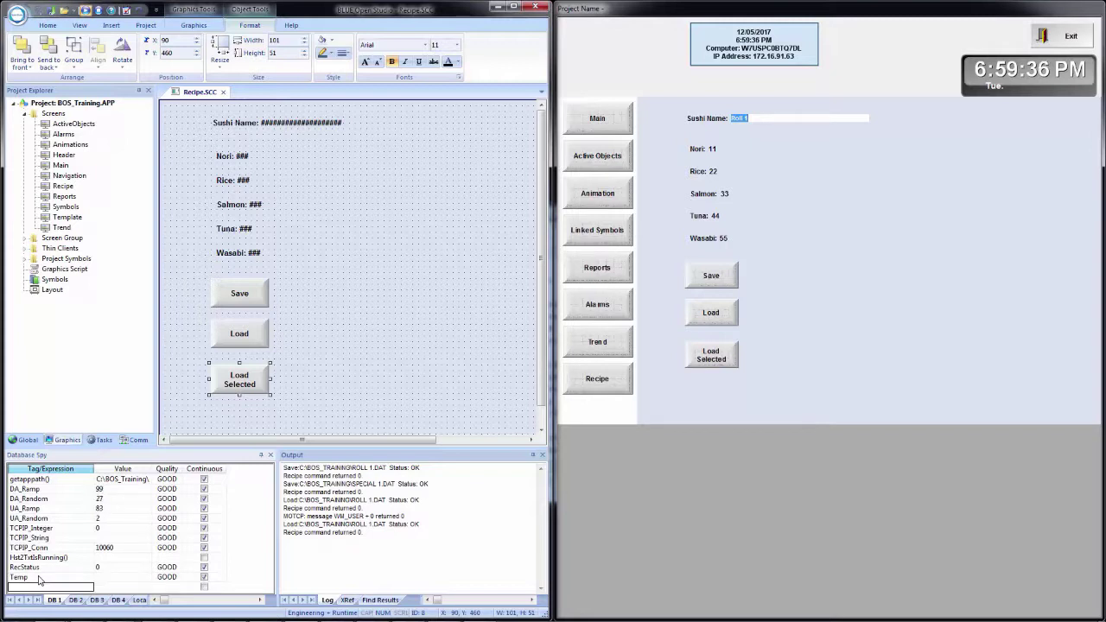
type("RecipeName")
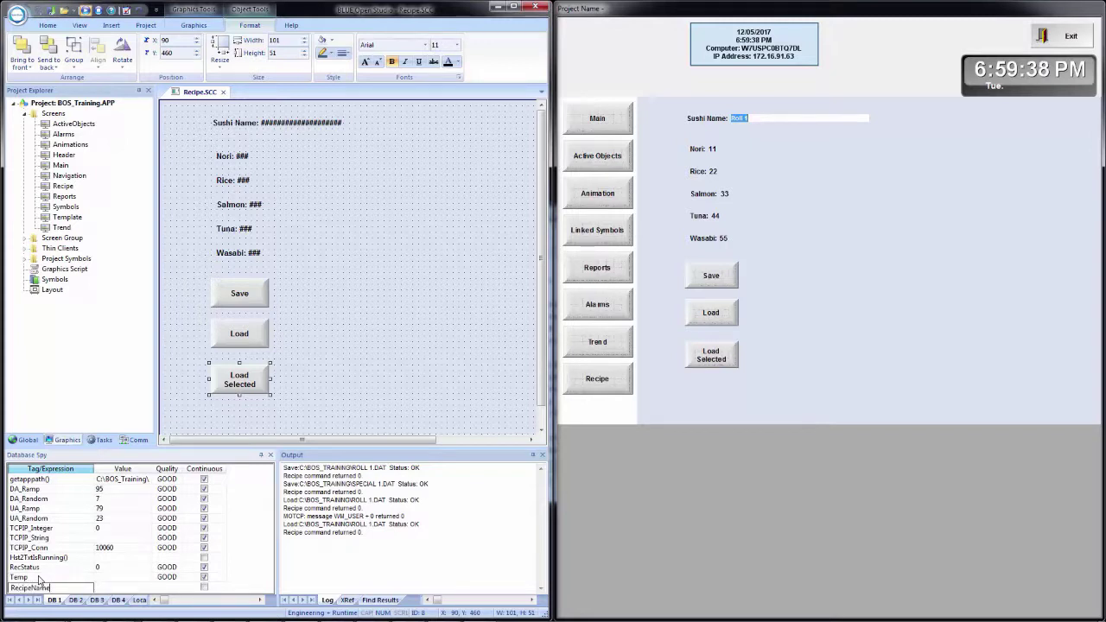
key("Return")
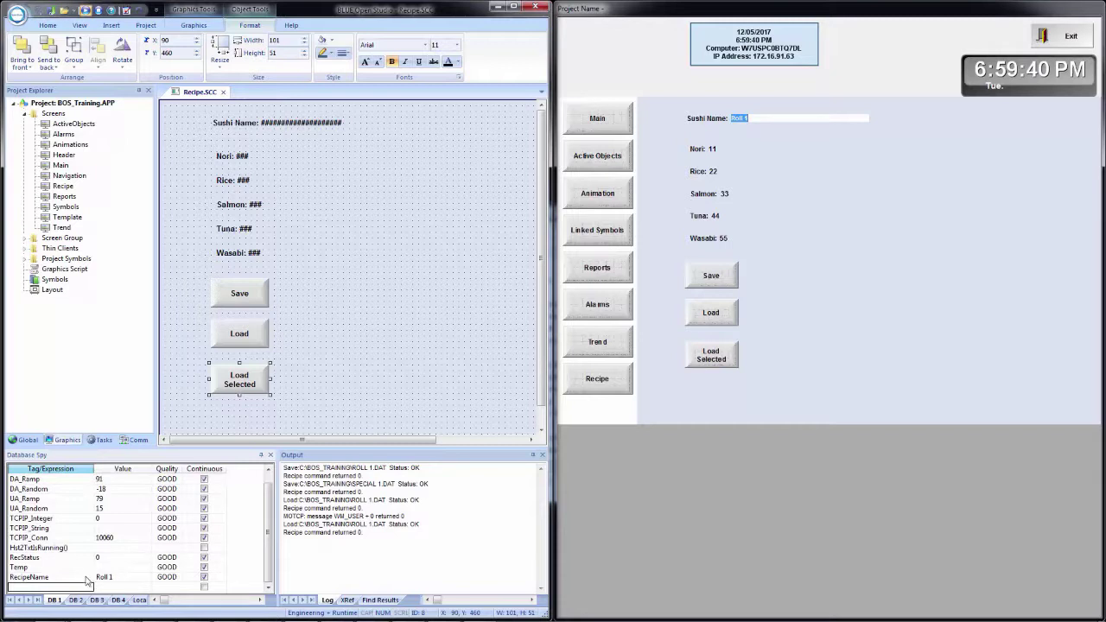
Step: Test the runtime's Load Selected button by loading the recipe file SPECIAL 1.DAT
left_click(718, 355)
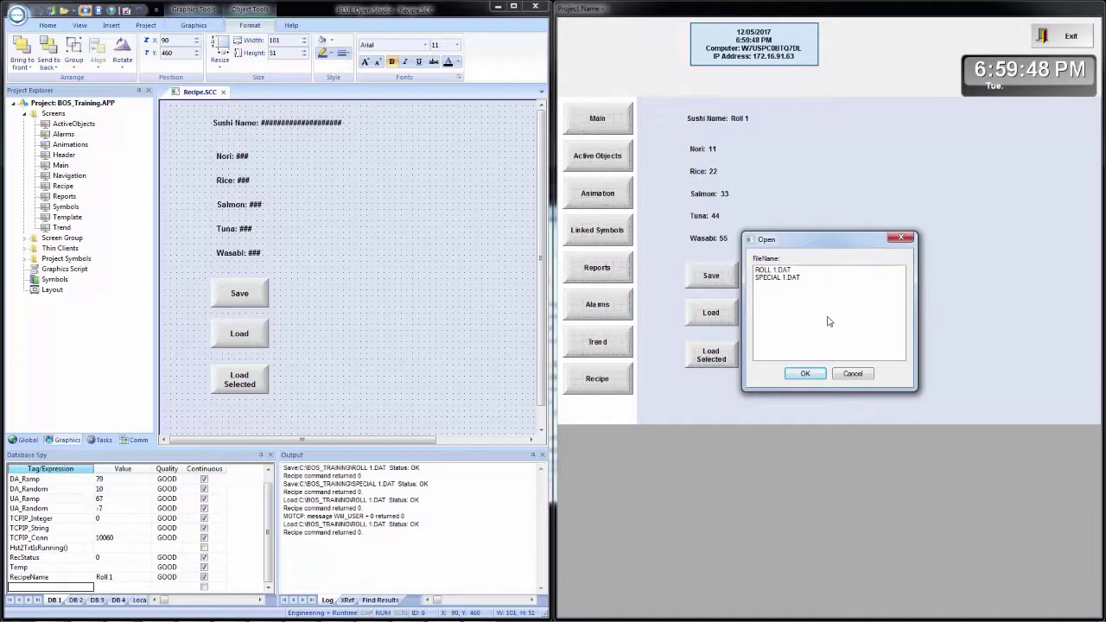
left_click(767, 278)
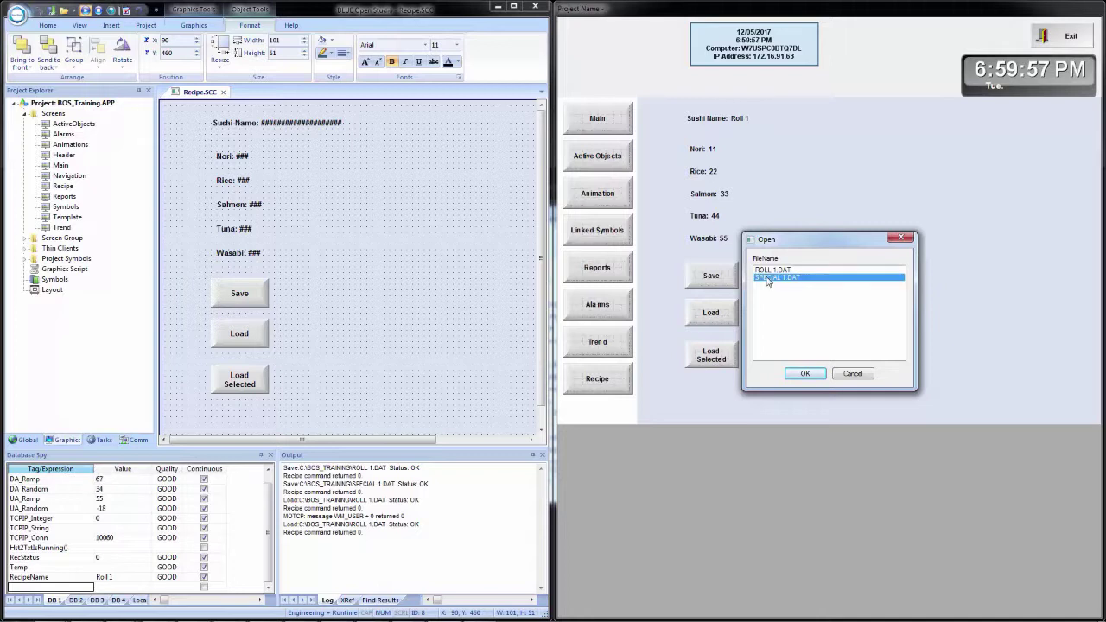
left_click(804, 373)
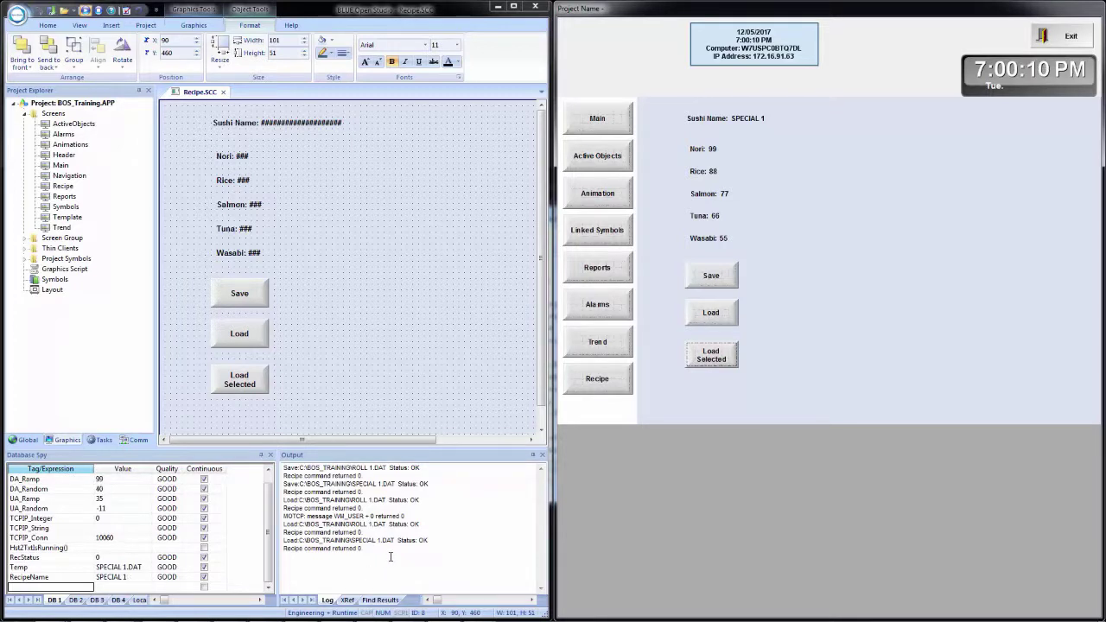
Step: Insert the line $Trace($Temp) below the $RdFileN call in the Load Selected button's On Up script
double_click(246, 382)
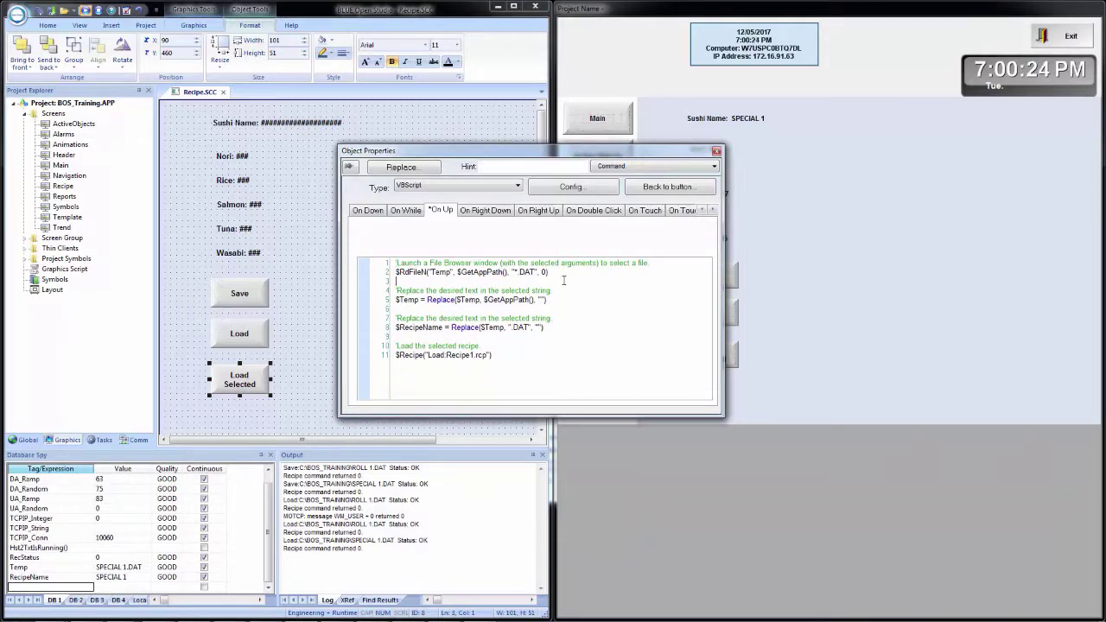
left_click(563, 280)
key("Return")
key("Return")
key("Up")
type("$")
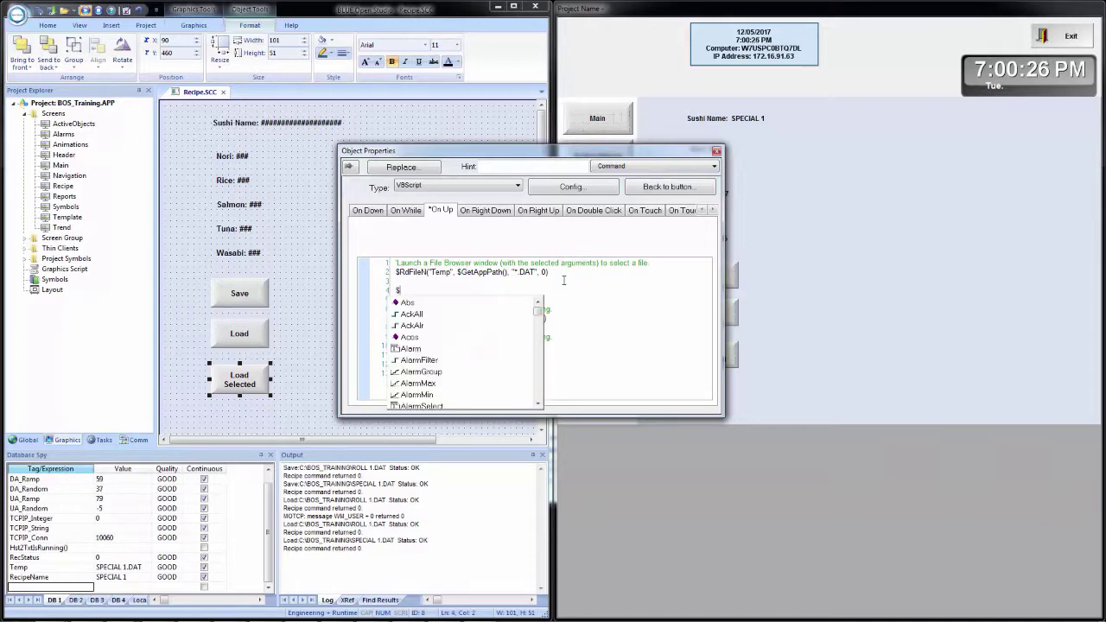
type("Trace")
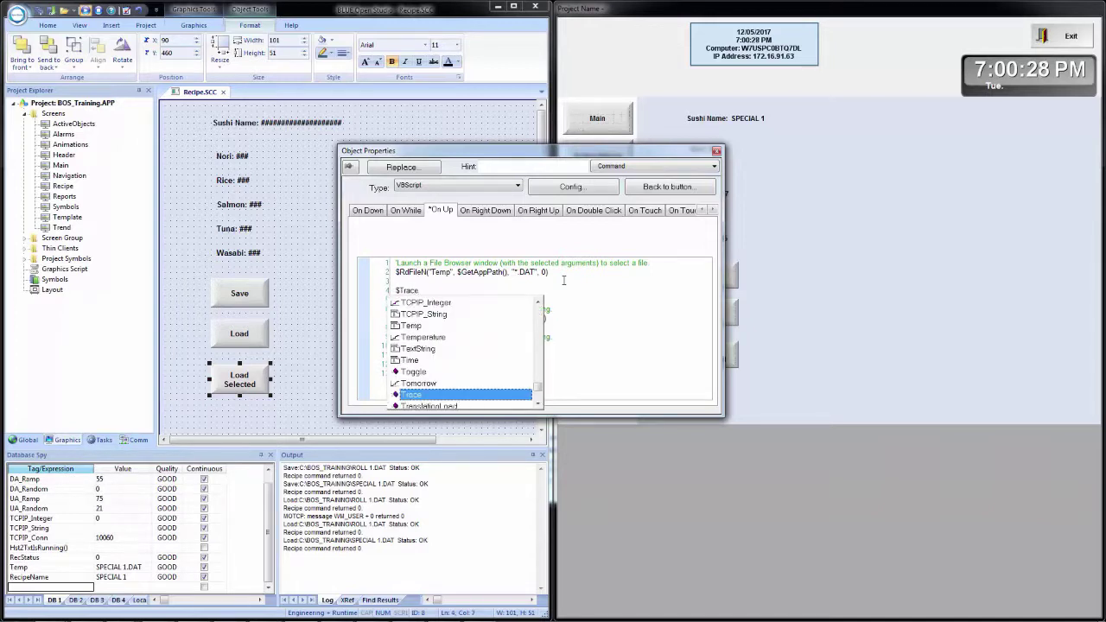
type("()")
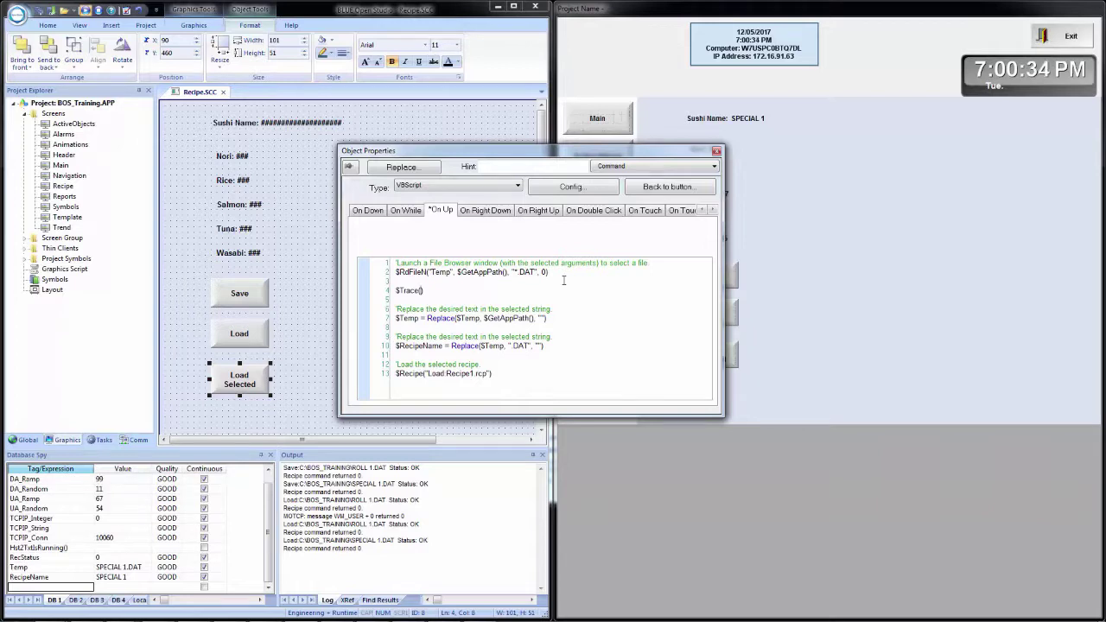
type("$temp")
Step: Copy the $Trace($Temp) line below the statement that removes the application path from $Temp
left_click_drag(456, 291, 382, 288)
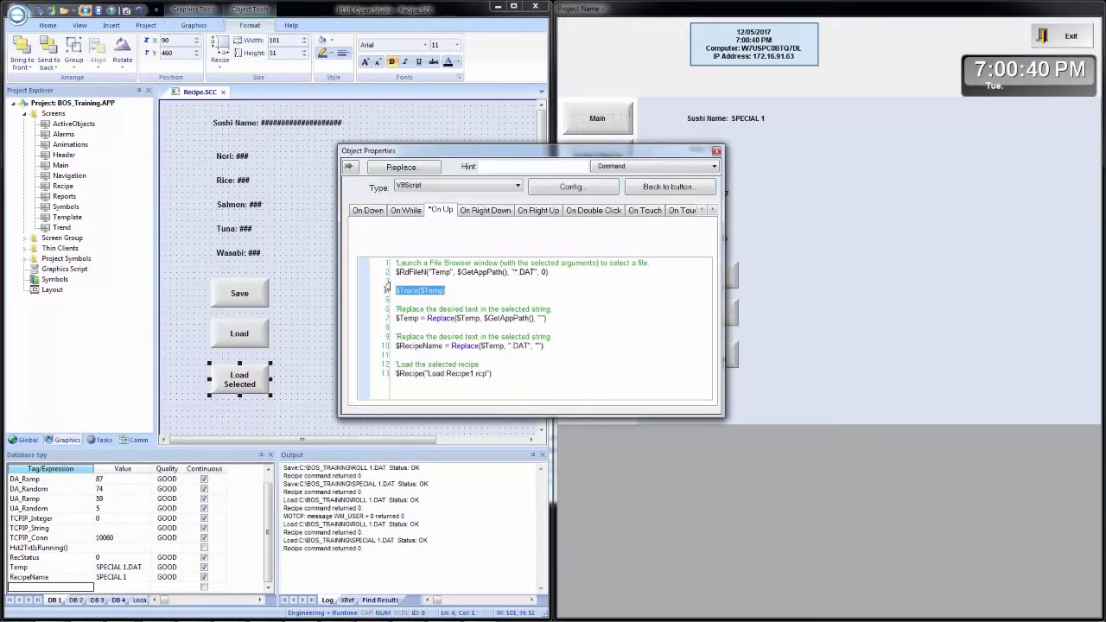
key("ctrl+c")
left_click(416, 328)
key("Return")
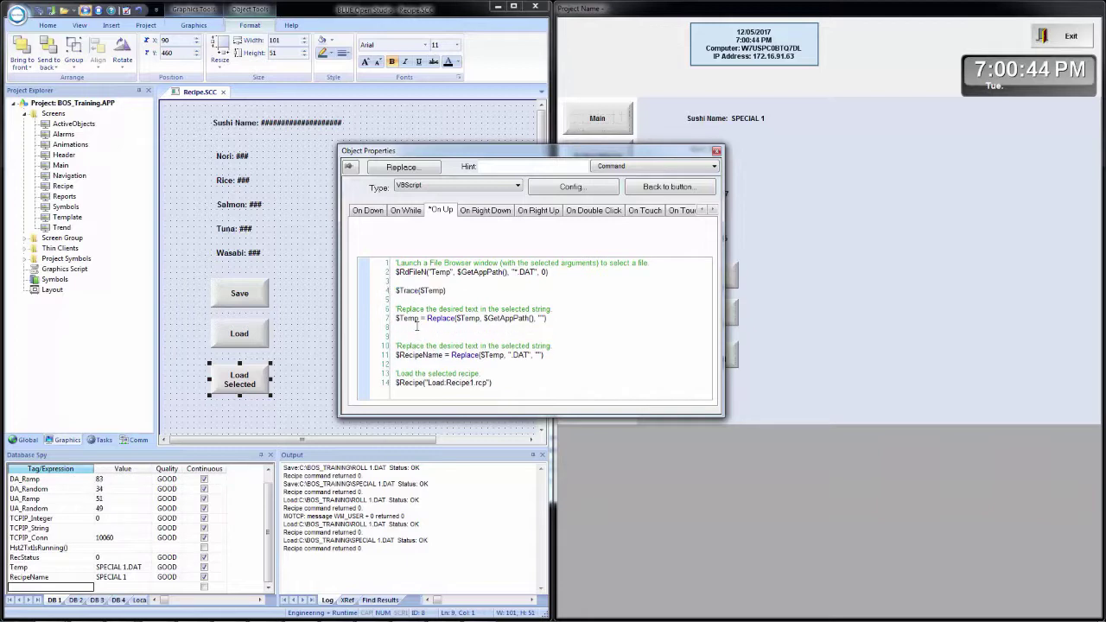
key("ctrl+v")
key("Return")
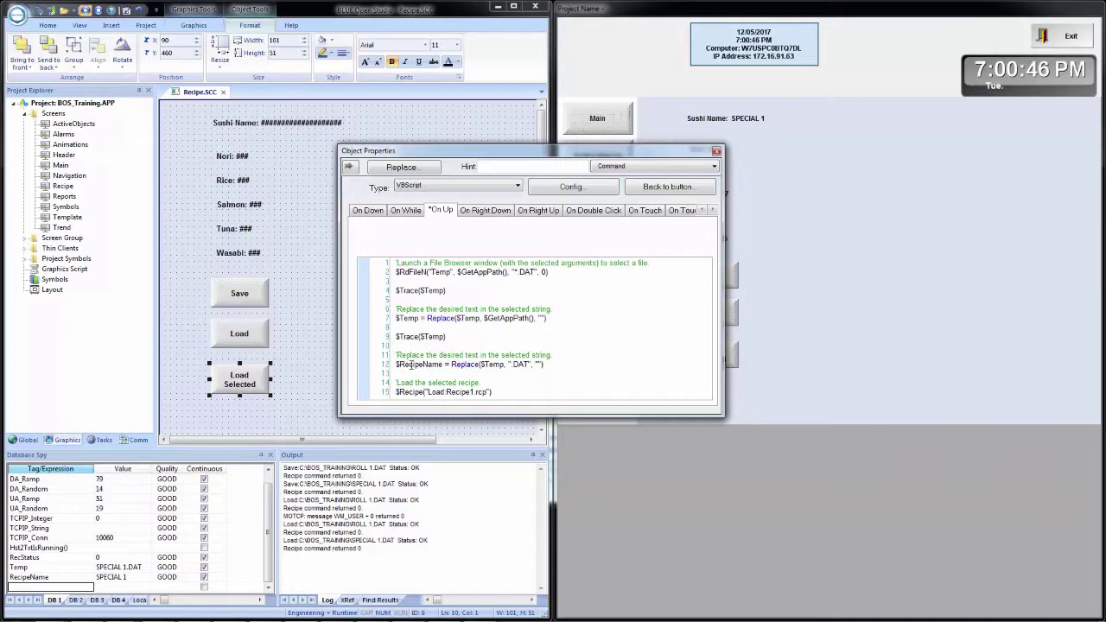
Step: Add the line $Trace($RecipeName) below the statement that strips ".DAT" and assigns $RecipeName
left_click(406, 372)
key("Return")
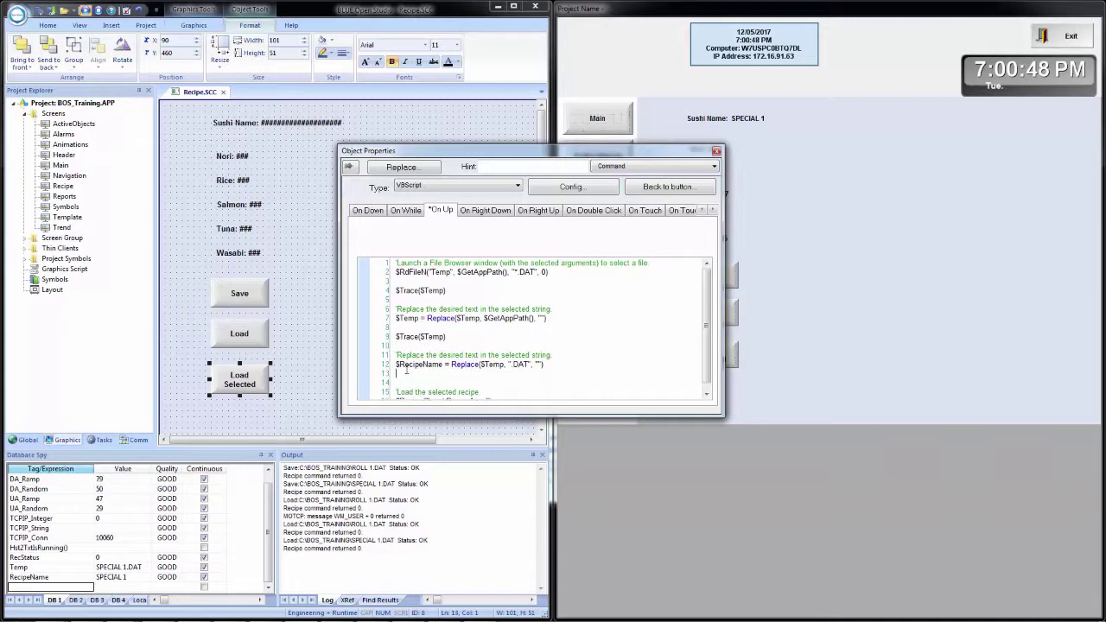
key("Return")
key("Up")
type("$")
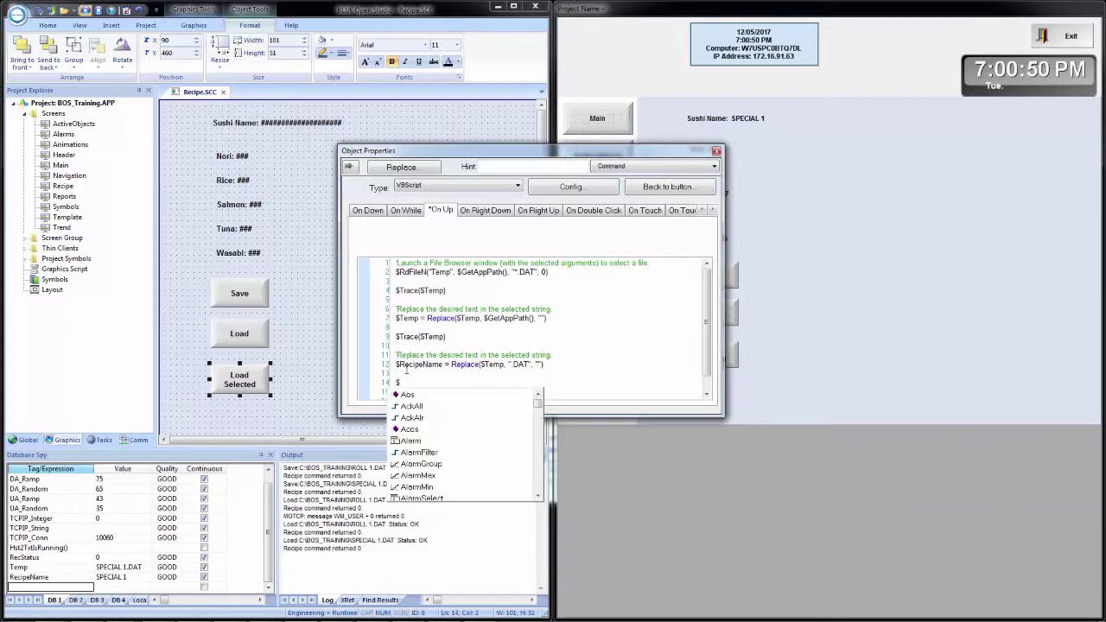
type("Tr")
key("Return")
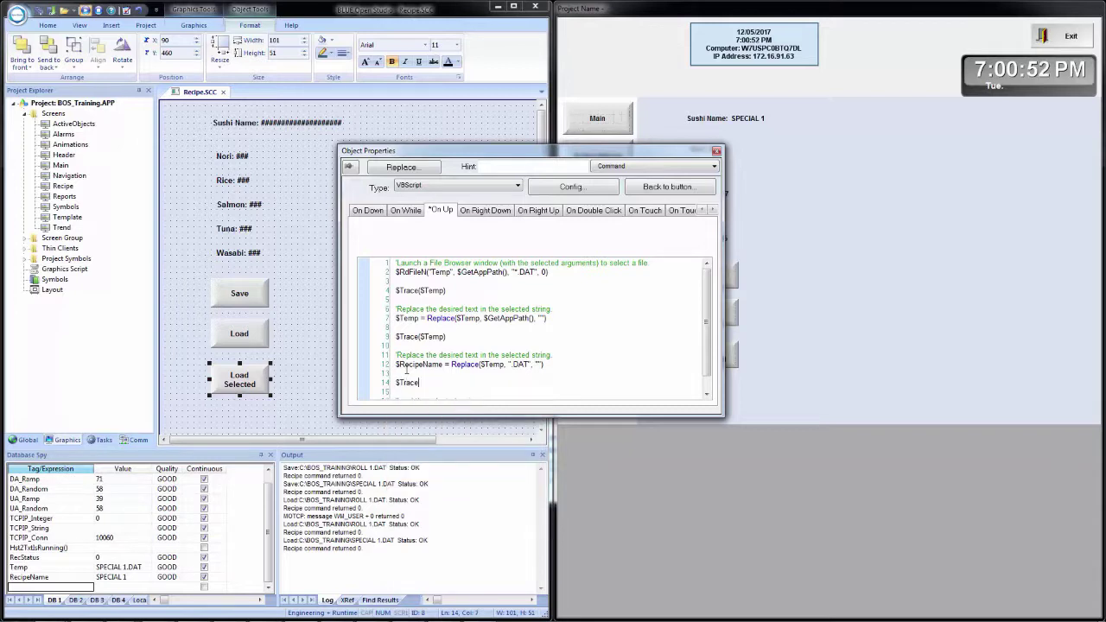
type("(")
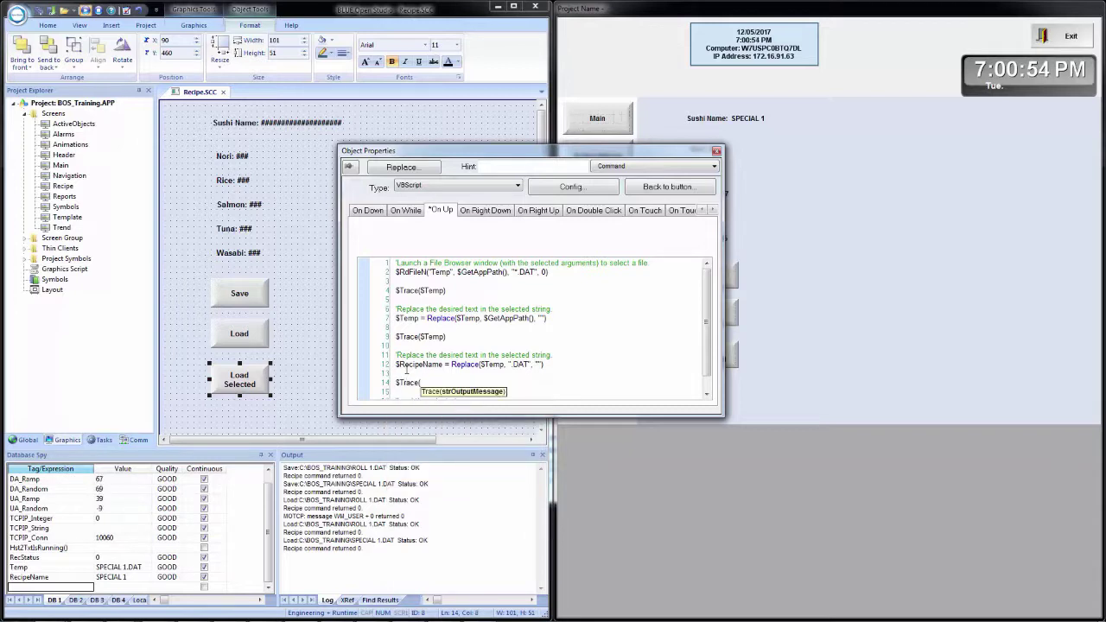
type("$rec")
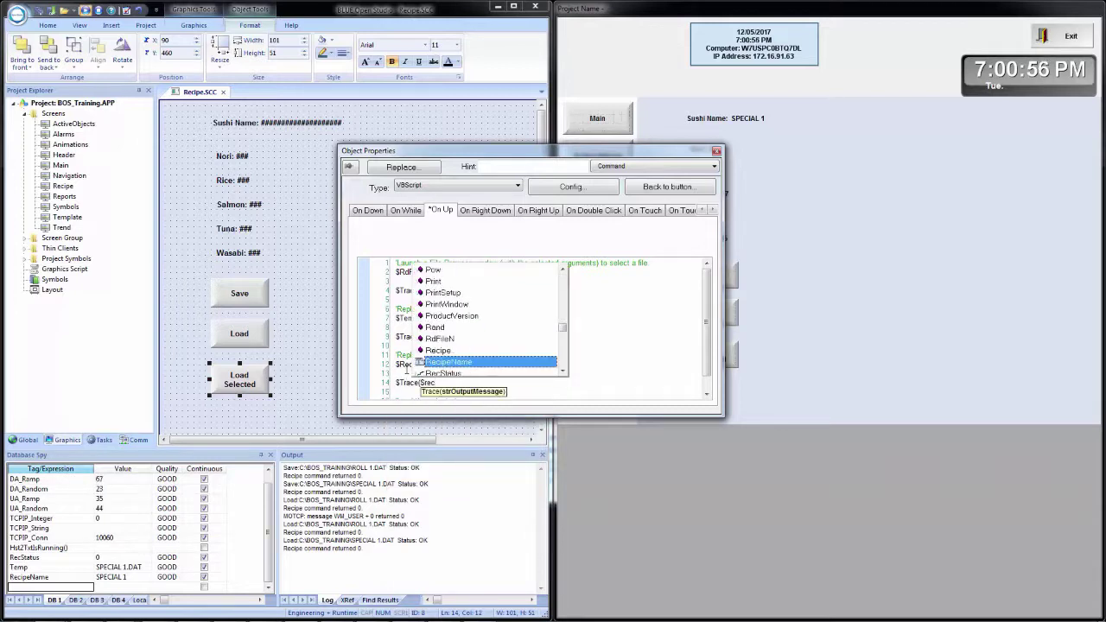
type(")")
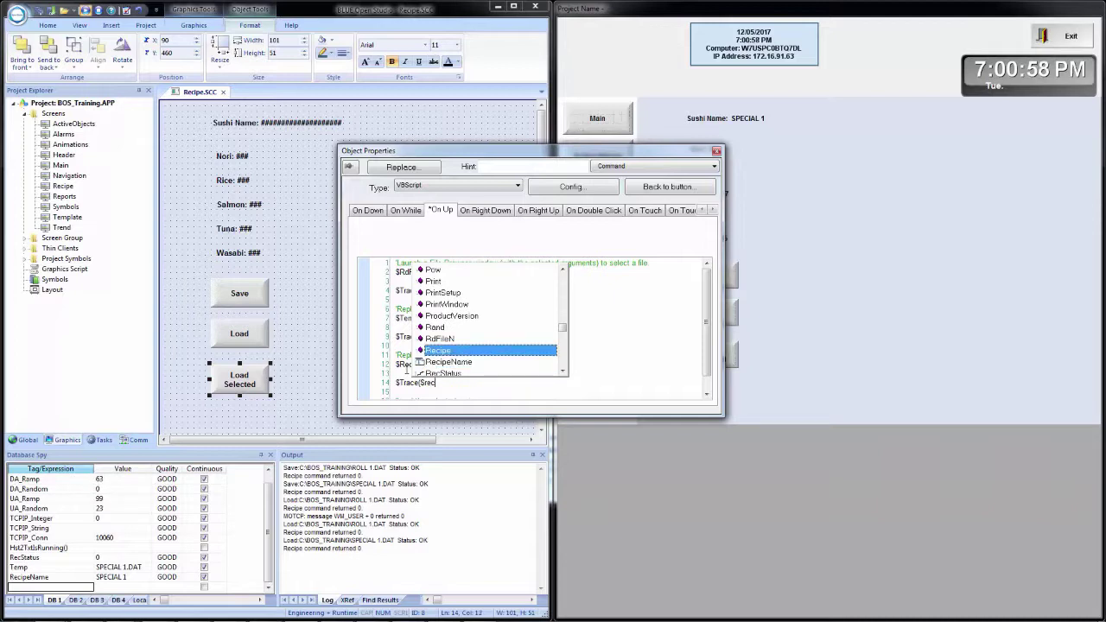
type("N")
key("Down")
key("Down")
key("Return")
type(")")
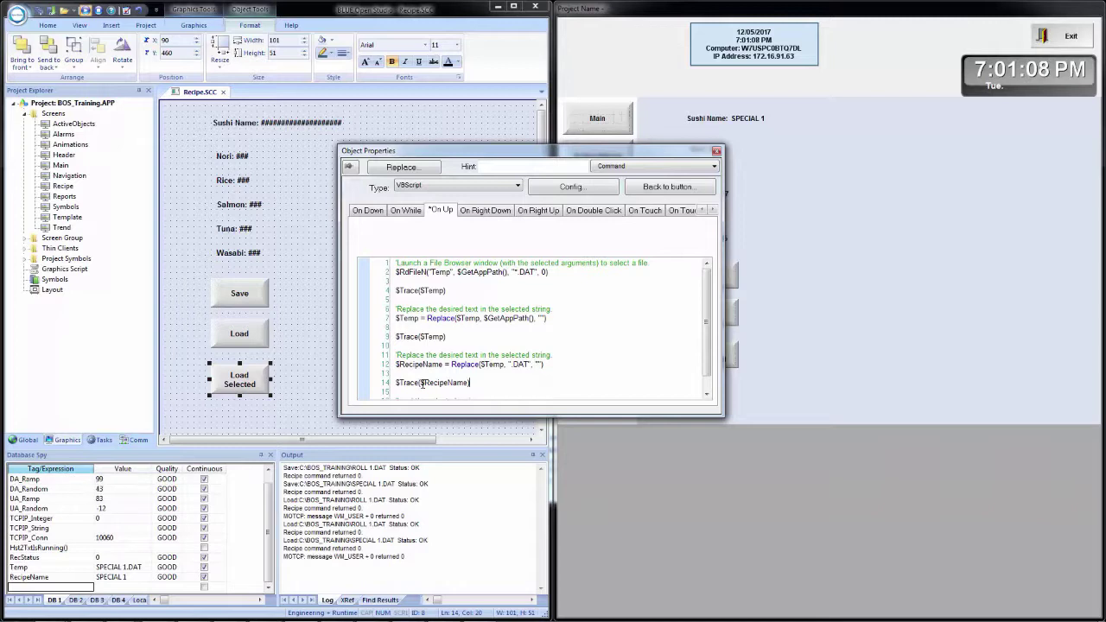
Step: Save the Recipe screen, clear the output log, and close the Load Selected button's properties
scroll(450, 376, "down", 1)
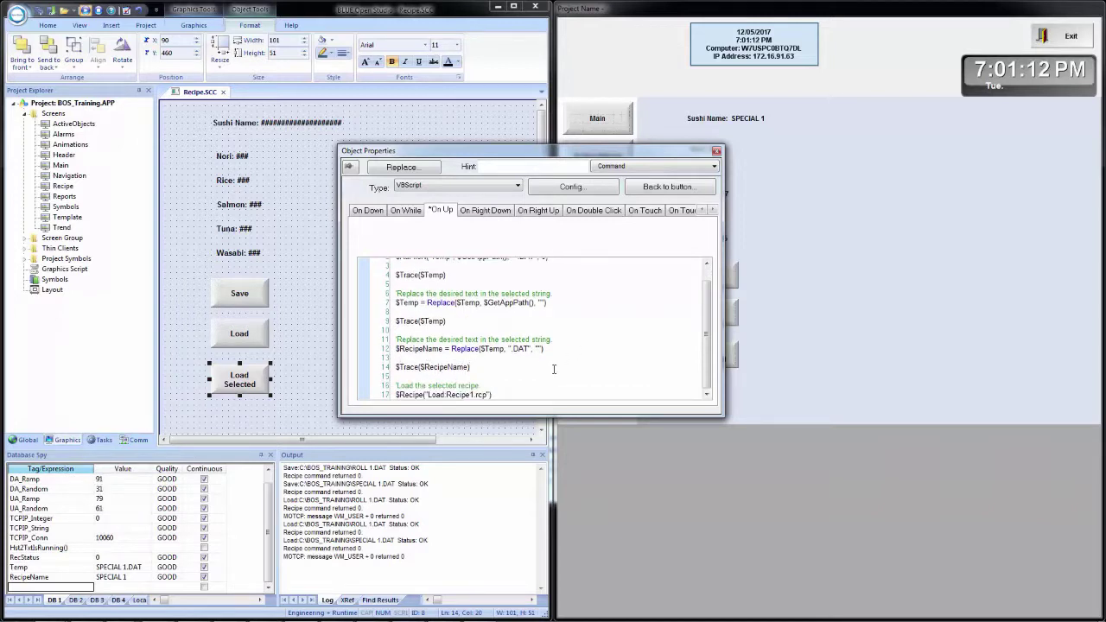
left_click(39, 10)
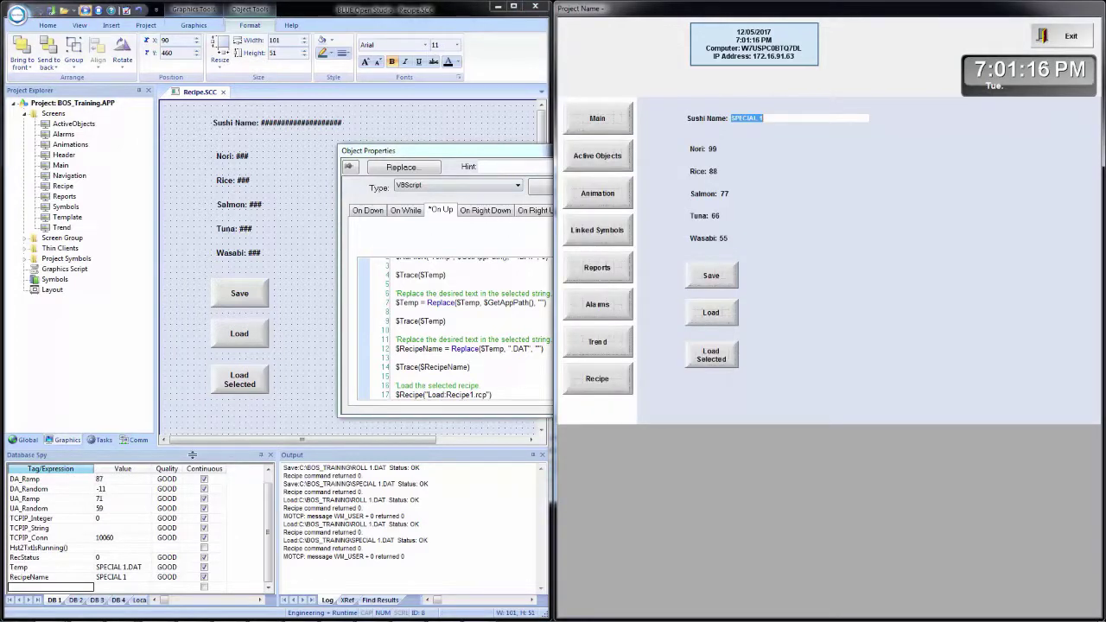
right_click(463, 518)
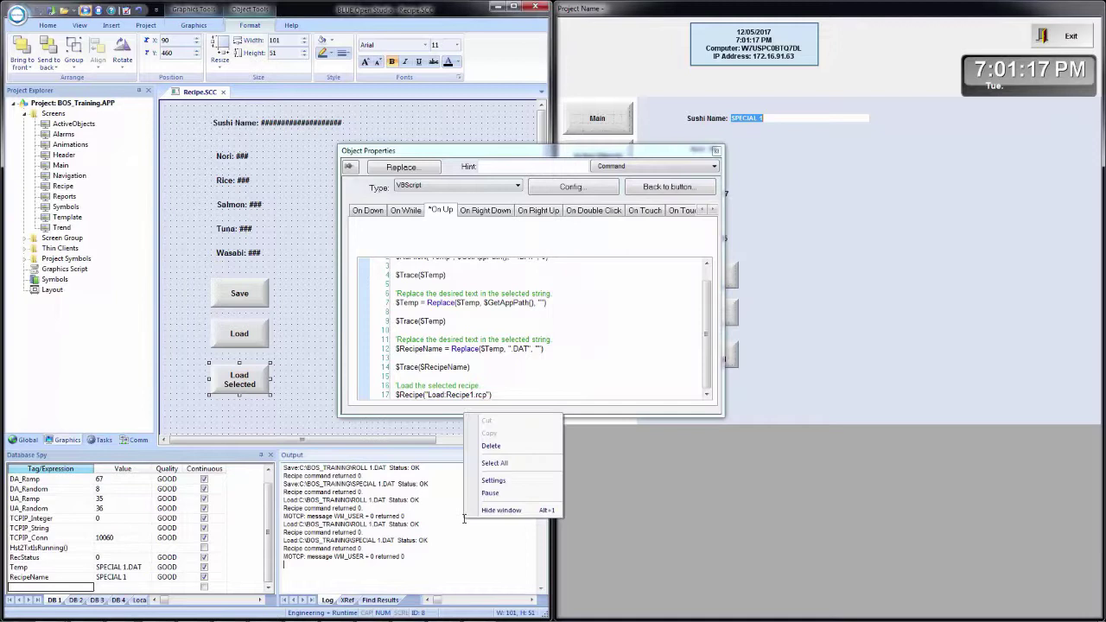
left_click(503, 448)
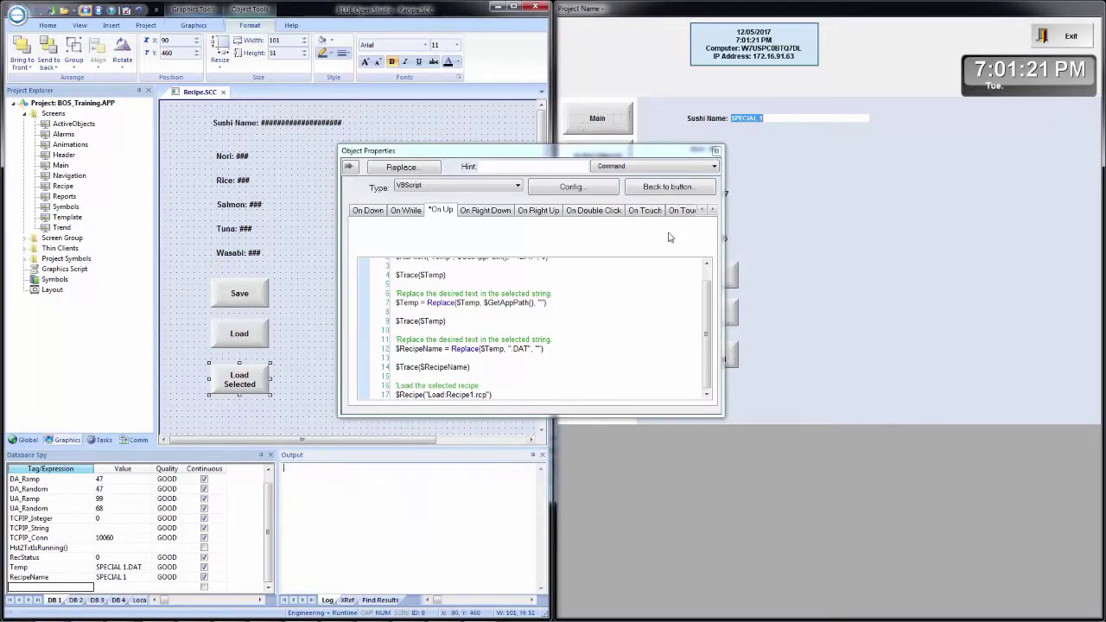
left_click(715, 150)
Step: Check in the output log settings that Trace Messages and Recipe/Report are enabled
right_click(411, 509)
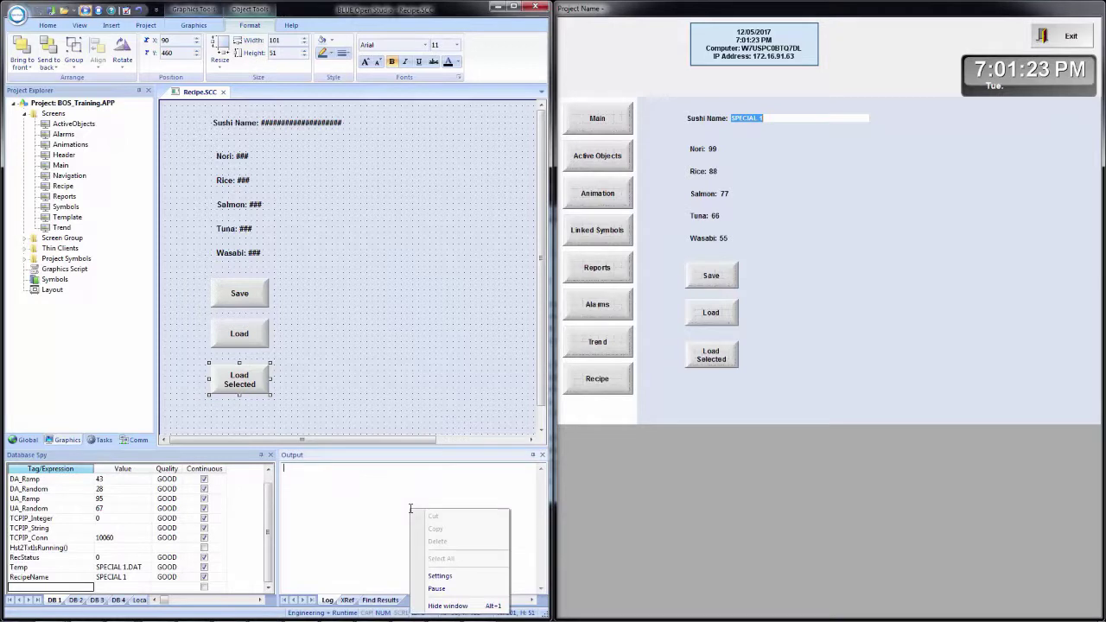
left_click(441, 575)
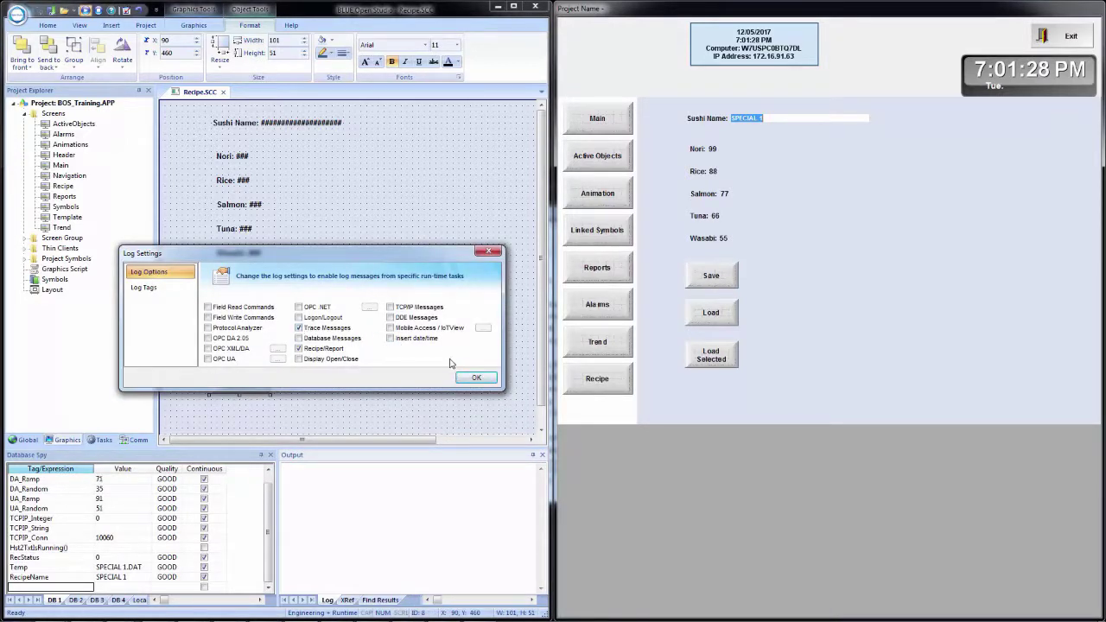
left_click(475, 377)
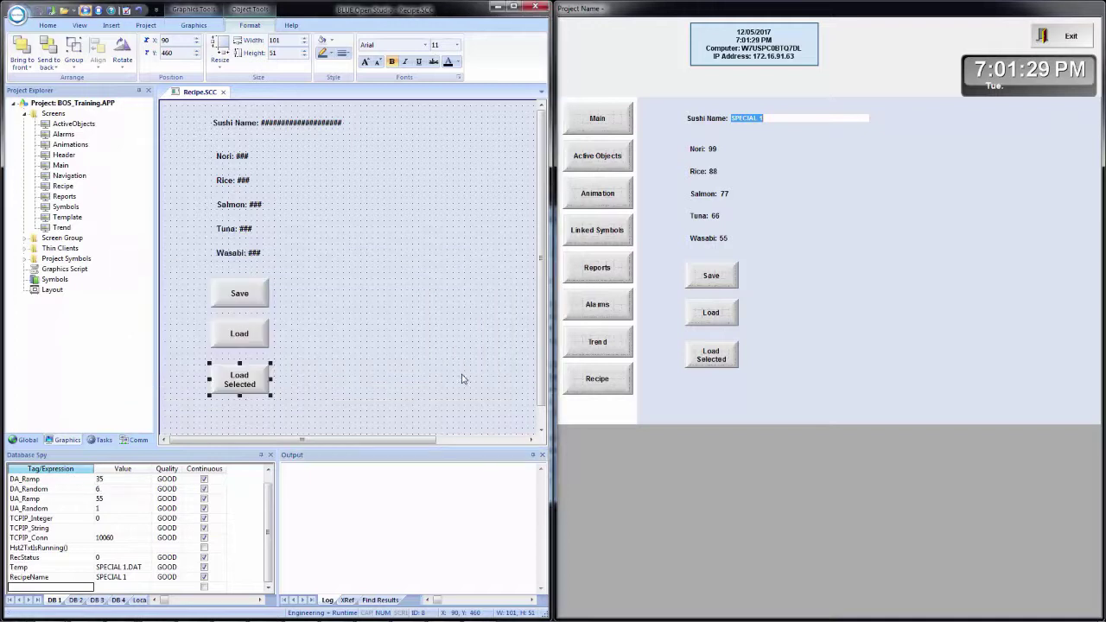
Step: Test the runtime's Load Selected button by loading ROLL 1.DAT, then cancel a second file selection
left_click(718, 356)
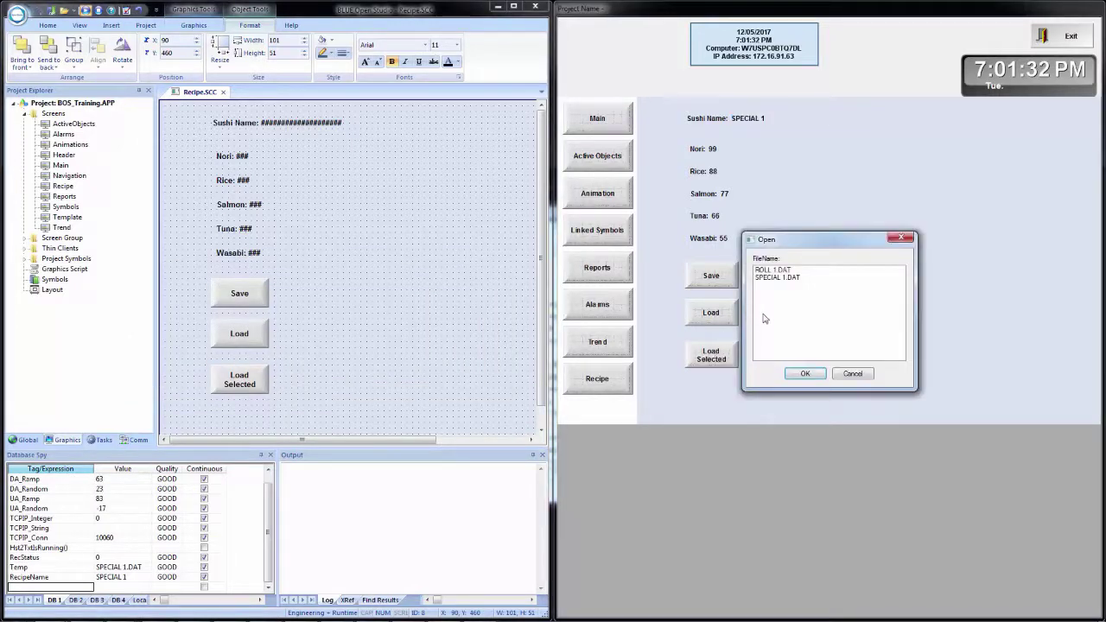
left_click(804, 373)
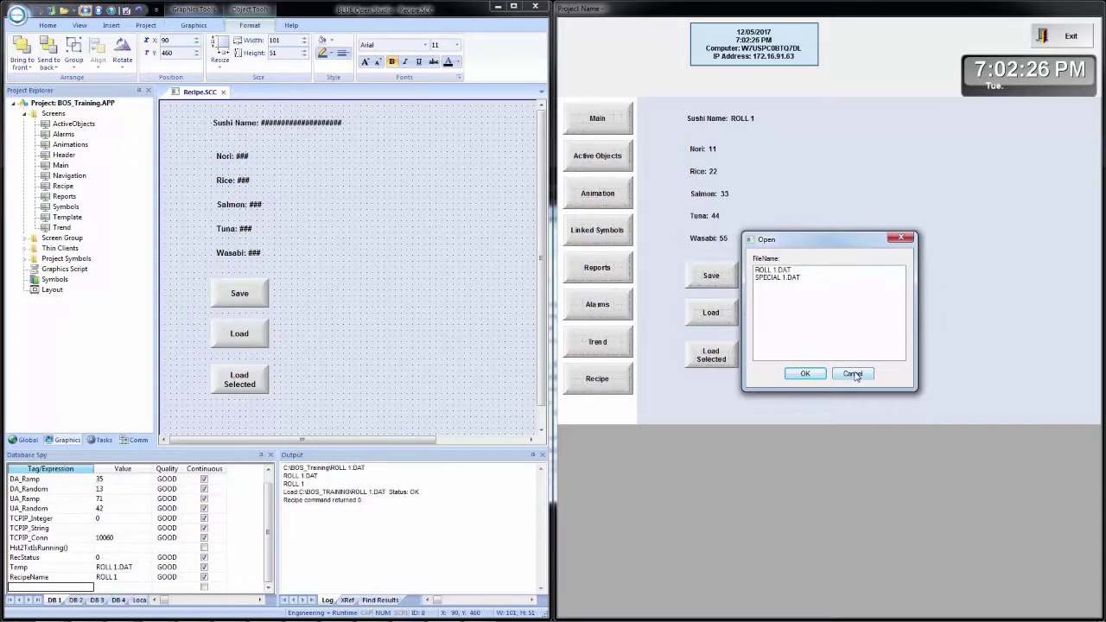
left_click(854, 374)
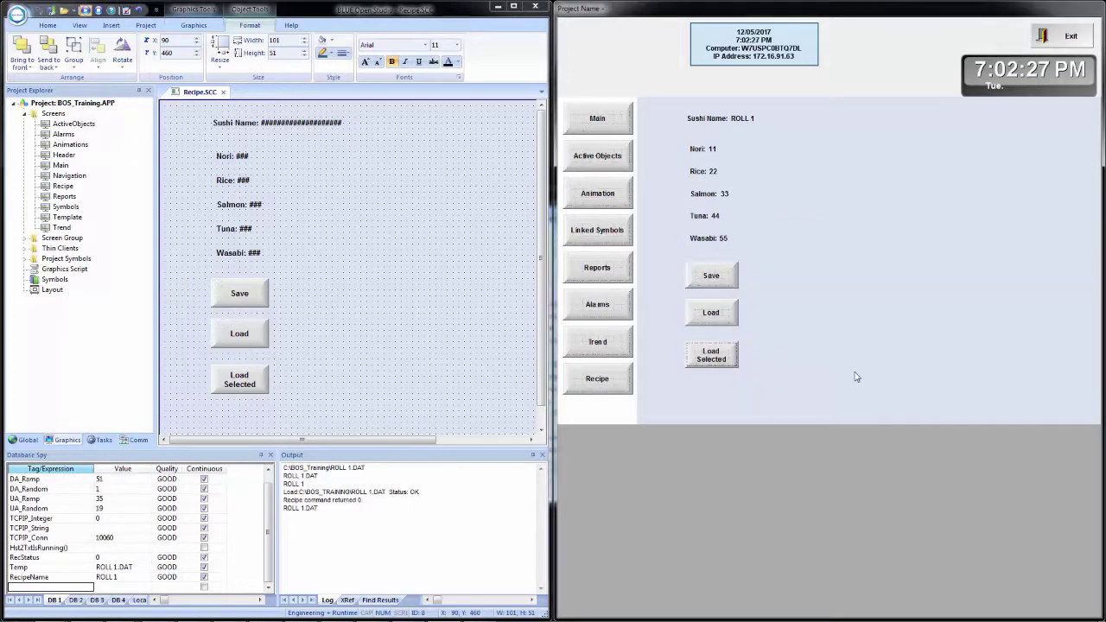
Step: Change the last argument of the $RdFileN call in the Load Selected button's On Up script
left_click(239, 389)
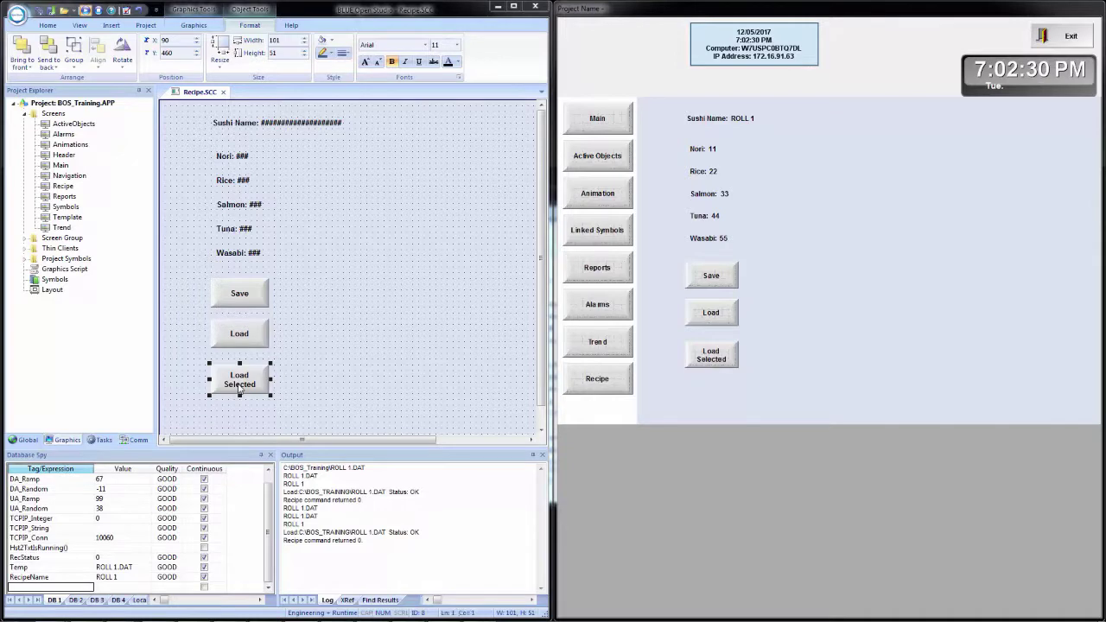
double_click(239, 389)
left_click(440, 210)
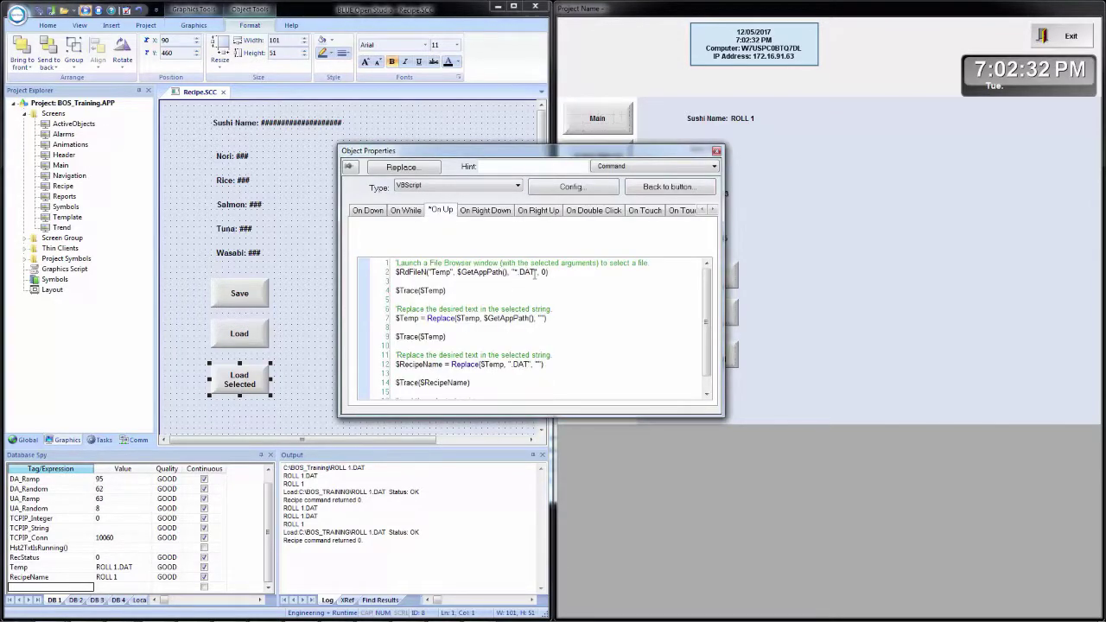
left_click(545, 272)
key("BackSpace")
left_click(716, 152)
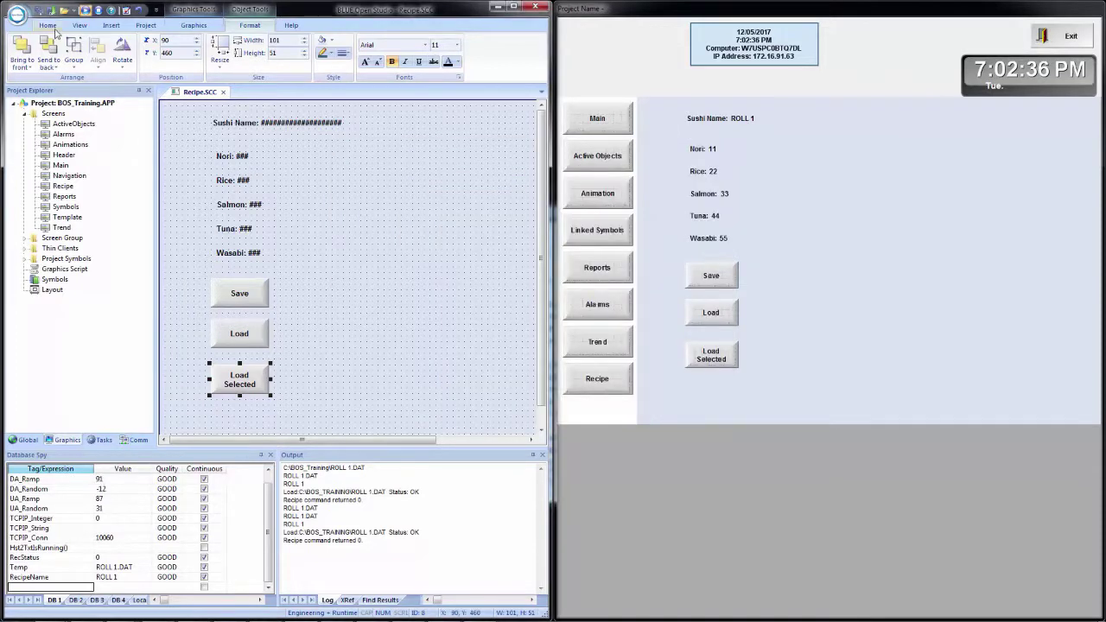
Step: Open the runtime's recipe file browser and compare the file lists under the All Files (*.*) and Recipe Files (*.DAT) filters
left_click(707, 359)
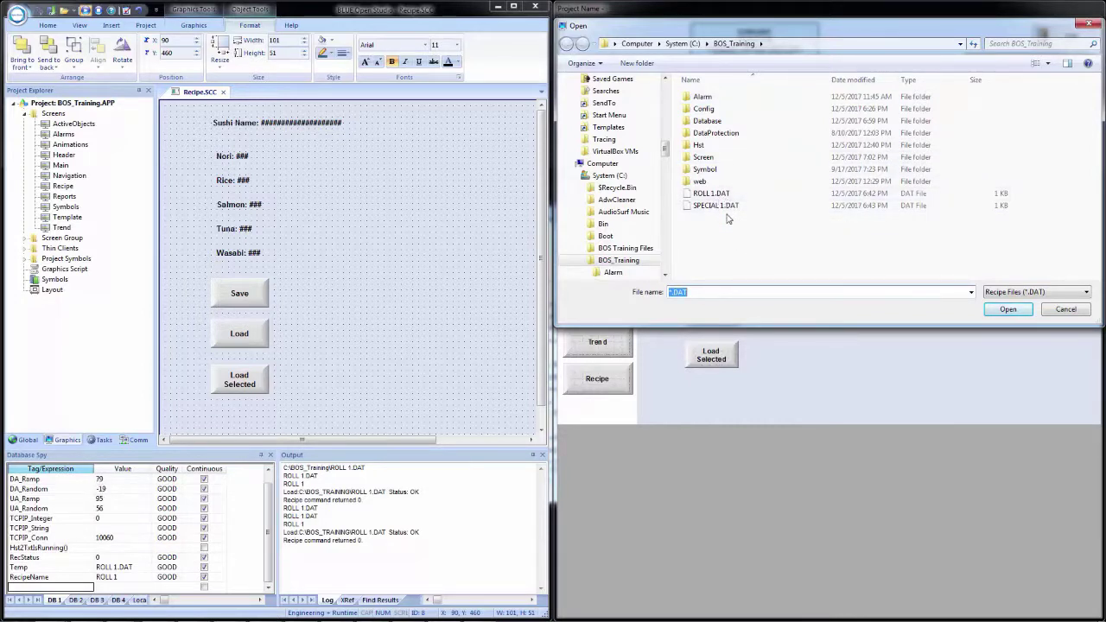
left_click(1026, 294)
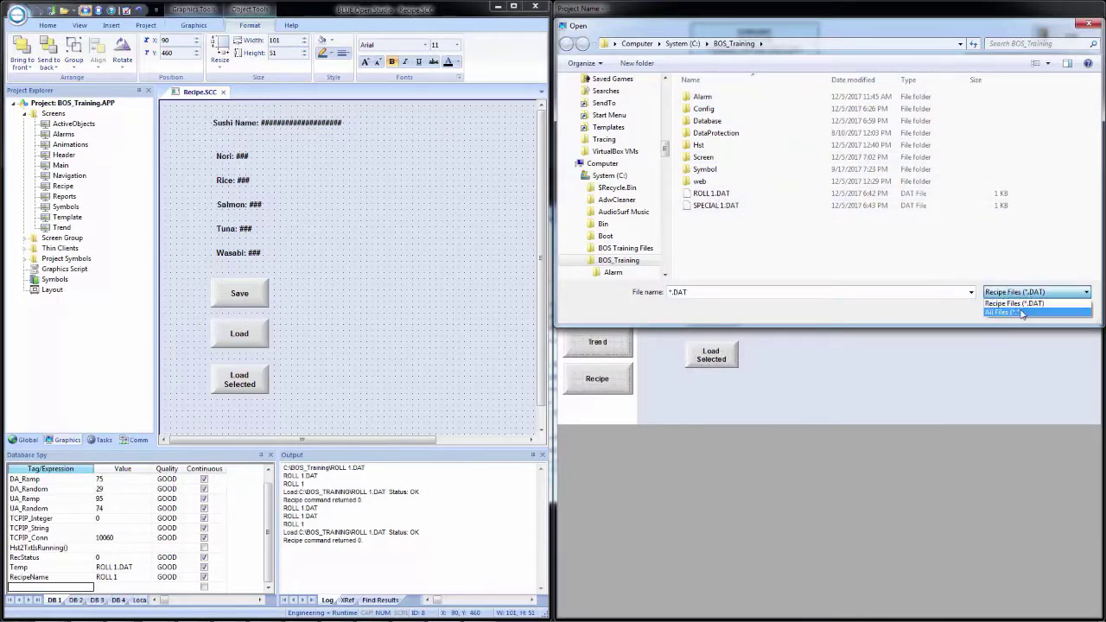
left_click(1022, 314)
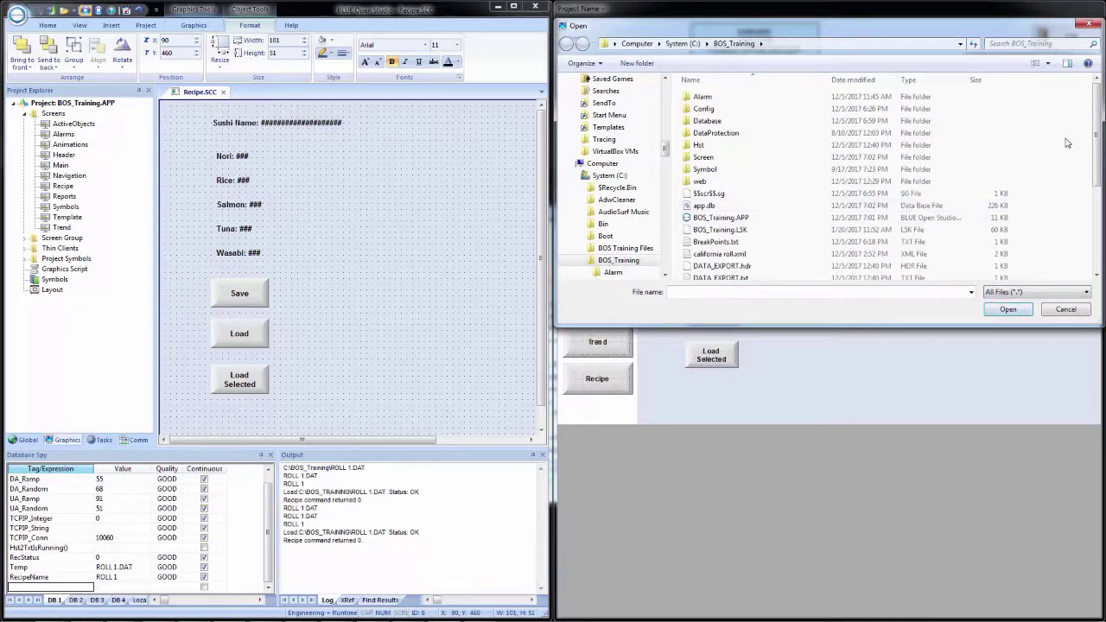
left_click_drag(1093, 125, 1092, 226)
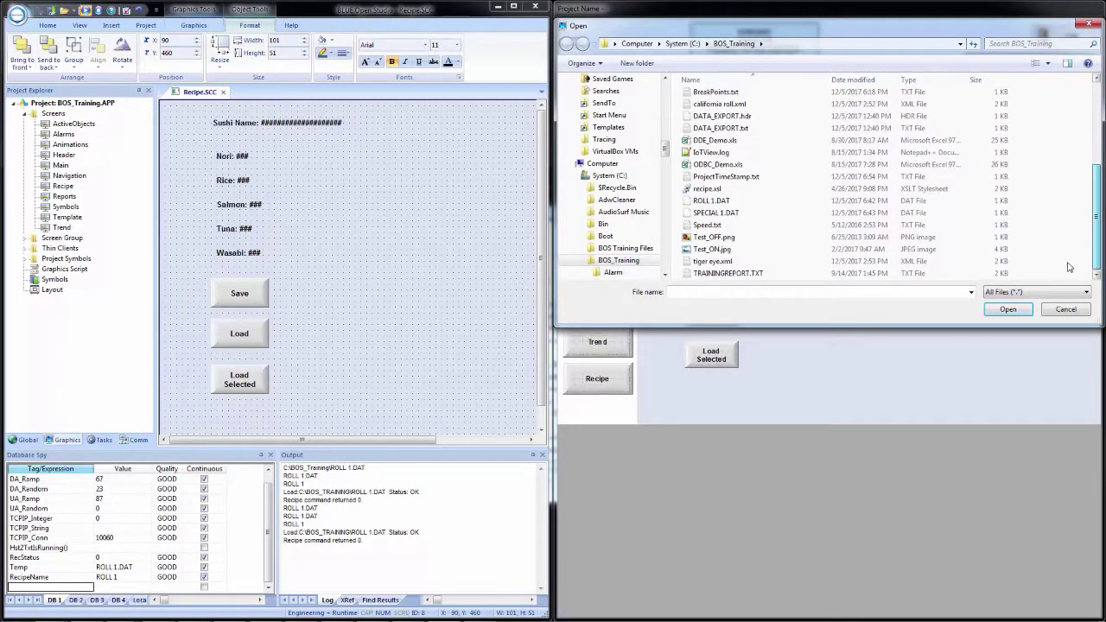
left_click(1050, 297)
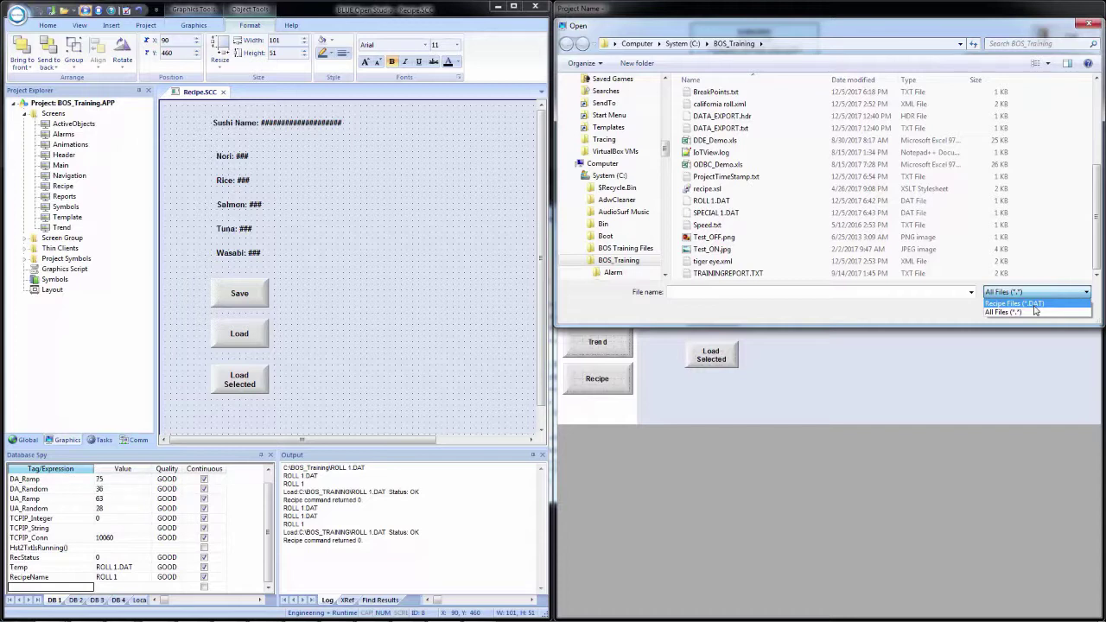
left_click(1017, 303)
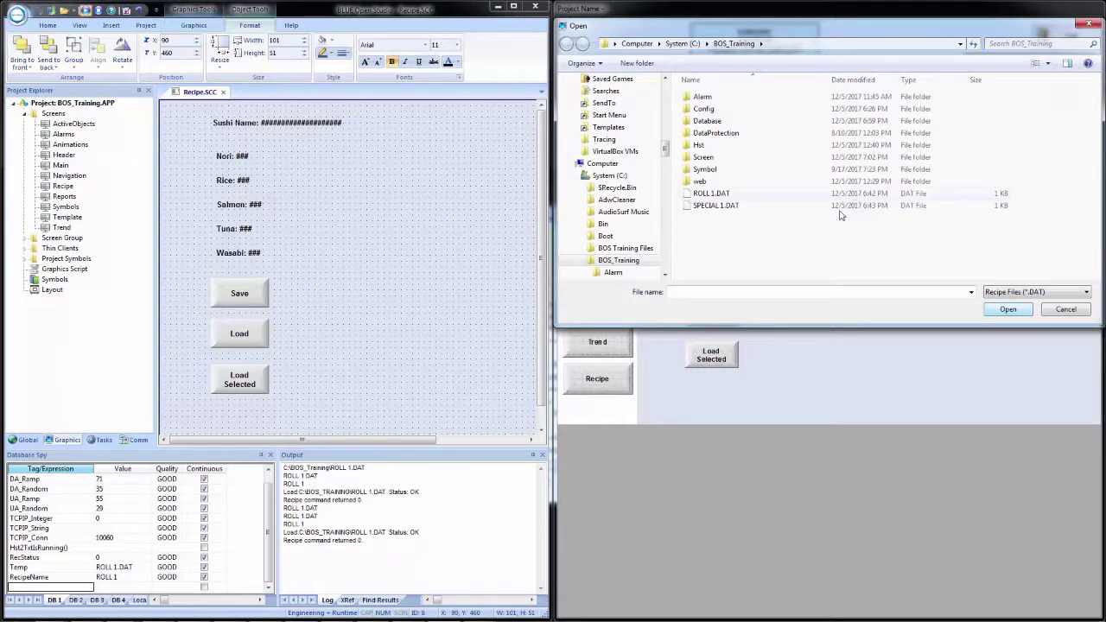
Step: Load the recipe file SPECIAL 1.DAT into the runtime's Recipe screen with Load Selected
left_click(710, 207)
double_click(710, 212)
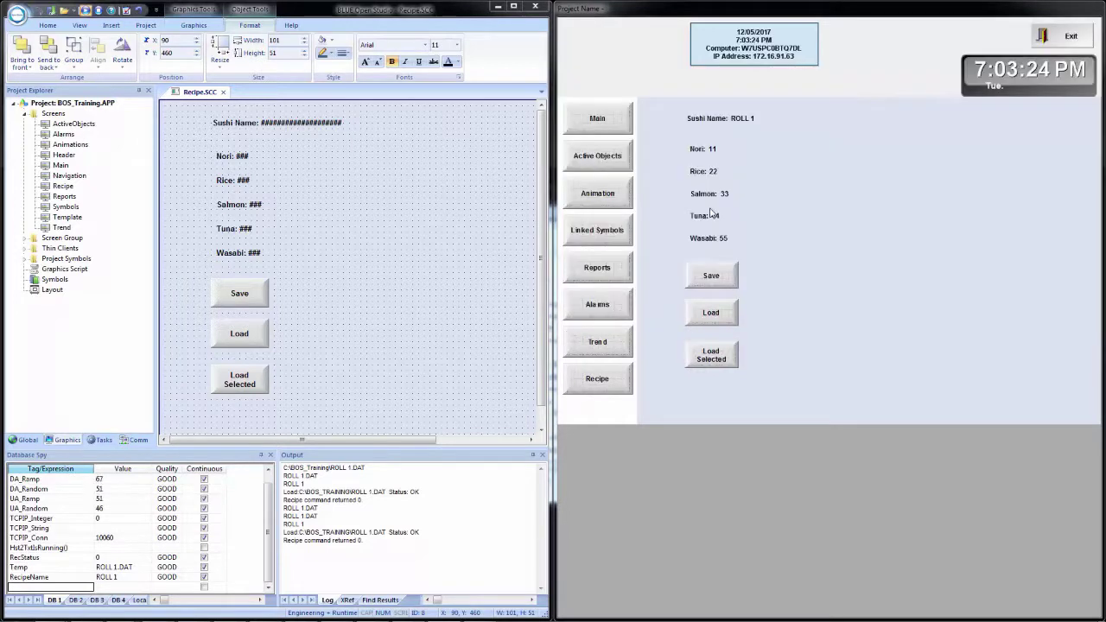
left_click(708, 349)
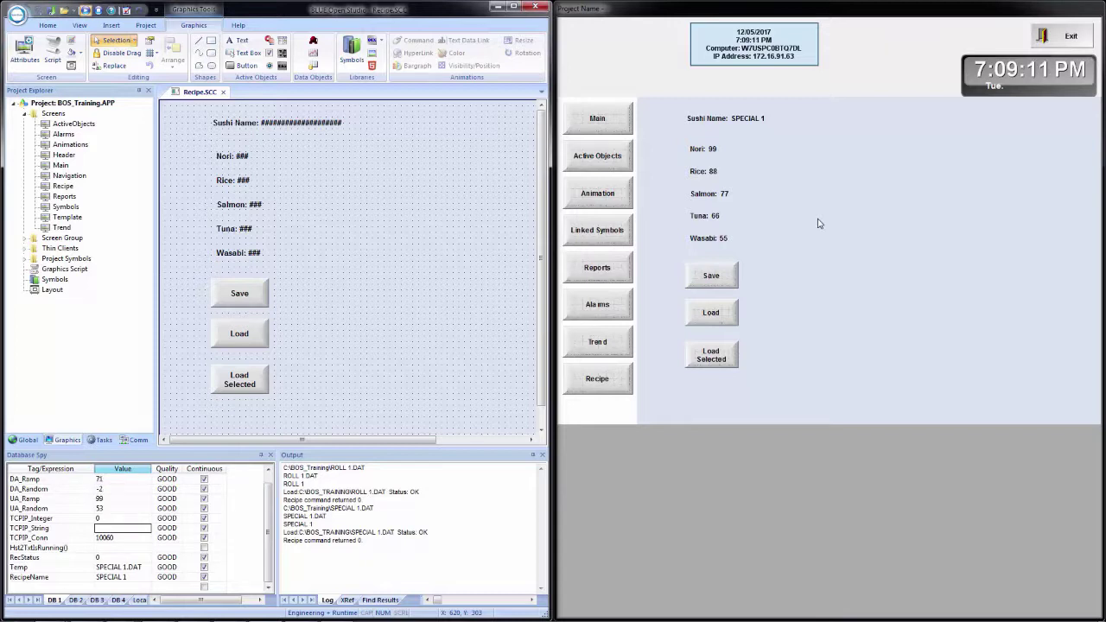
Step: Open the C:\BOS_Training folder in Windows Explorer and locate the recipe .DAT files
key("super+e")
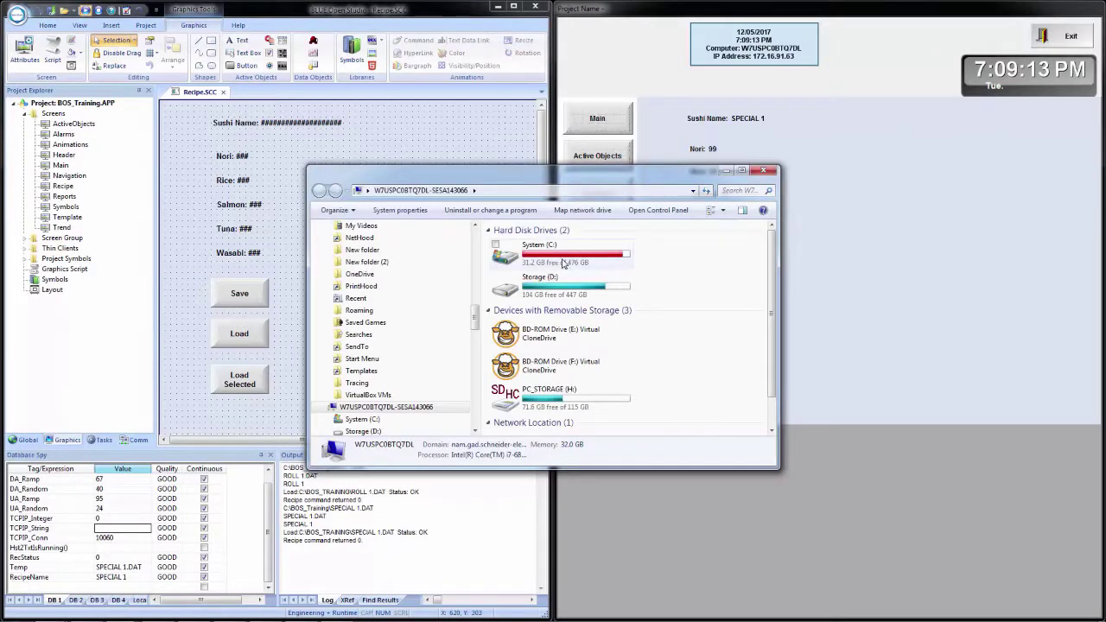
left_click(562, 262)
double_click(561, 259)
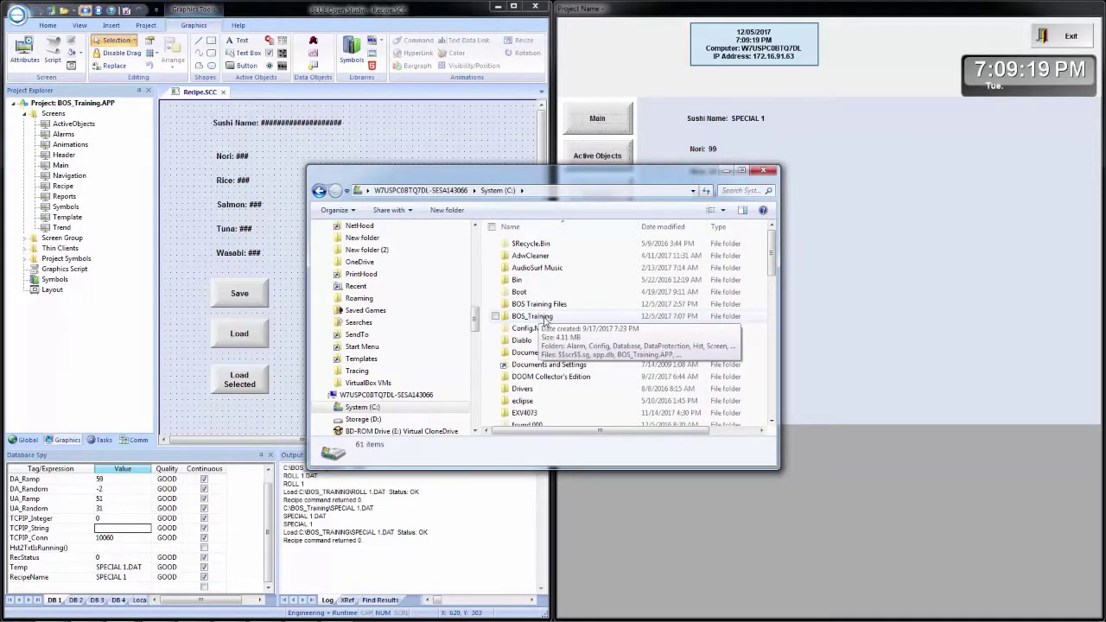
double_click(539, 318)
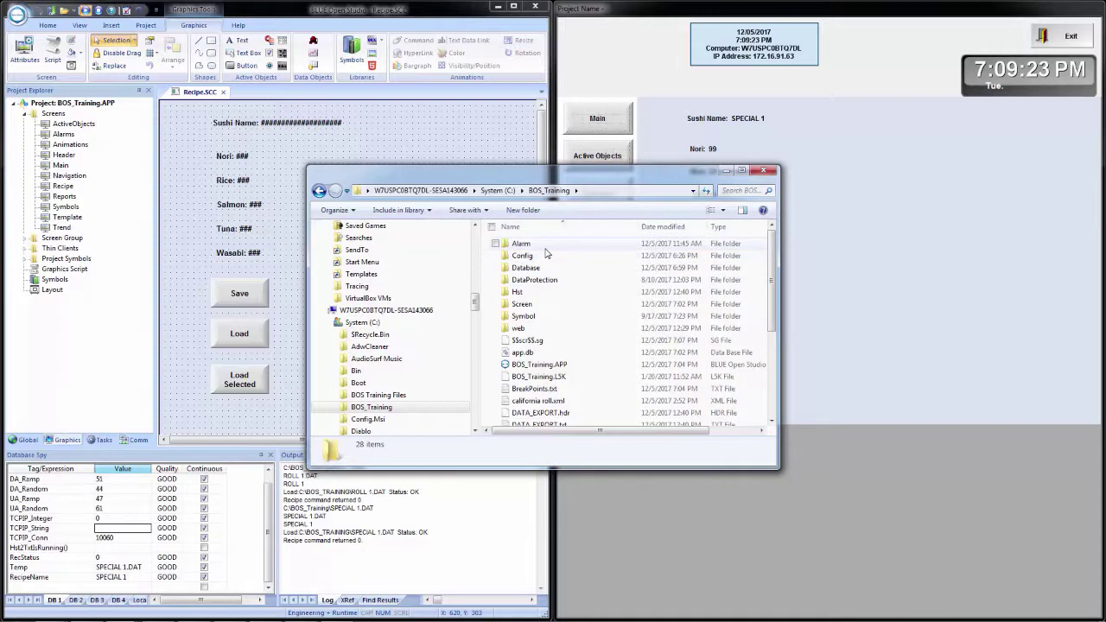
left_click_drag(546, 253, 546, 288)
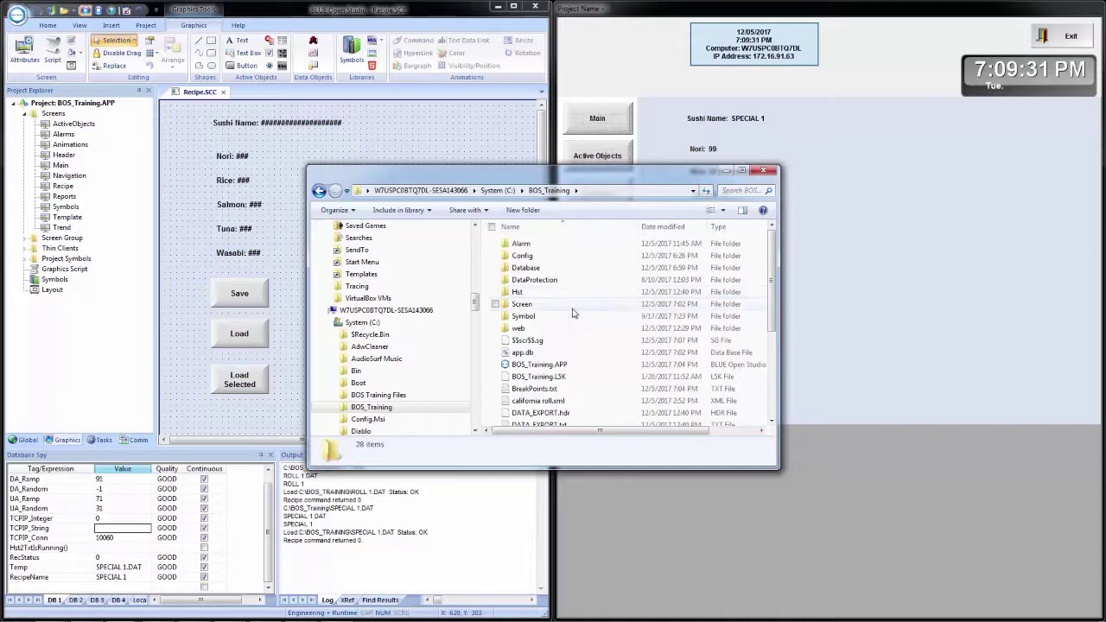
scroll(573, 313, "down", 4)
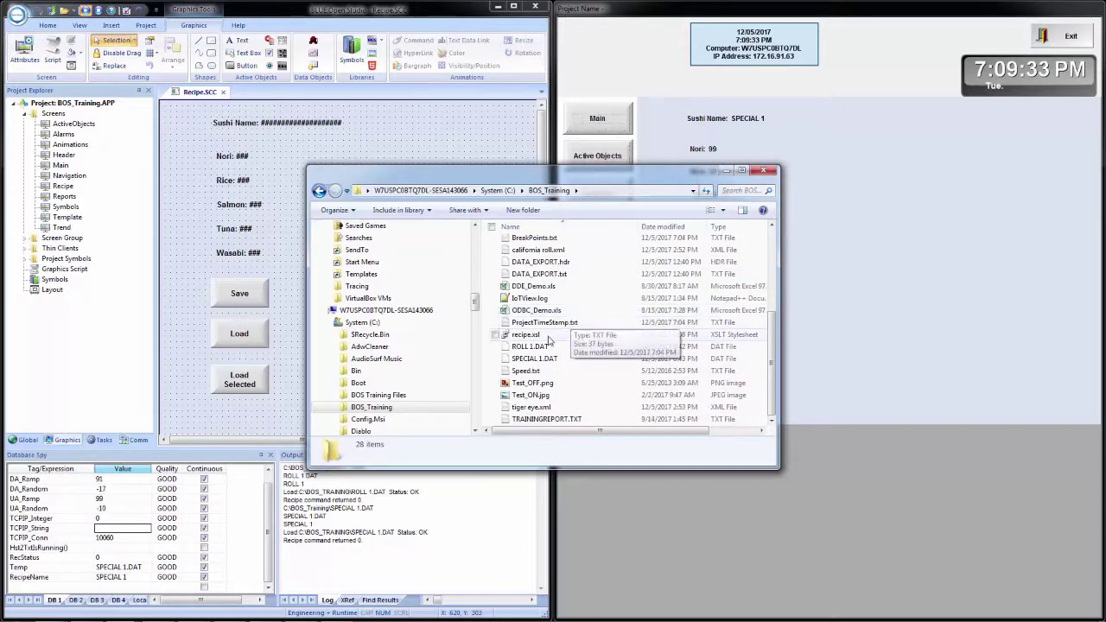
Step: Open SPECIAL 1.DAT in Notepad++ to examine its stored recipe values, and close the editor
left_click(541, 359)
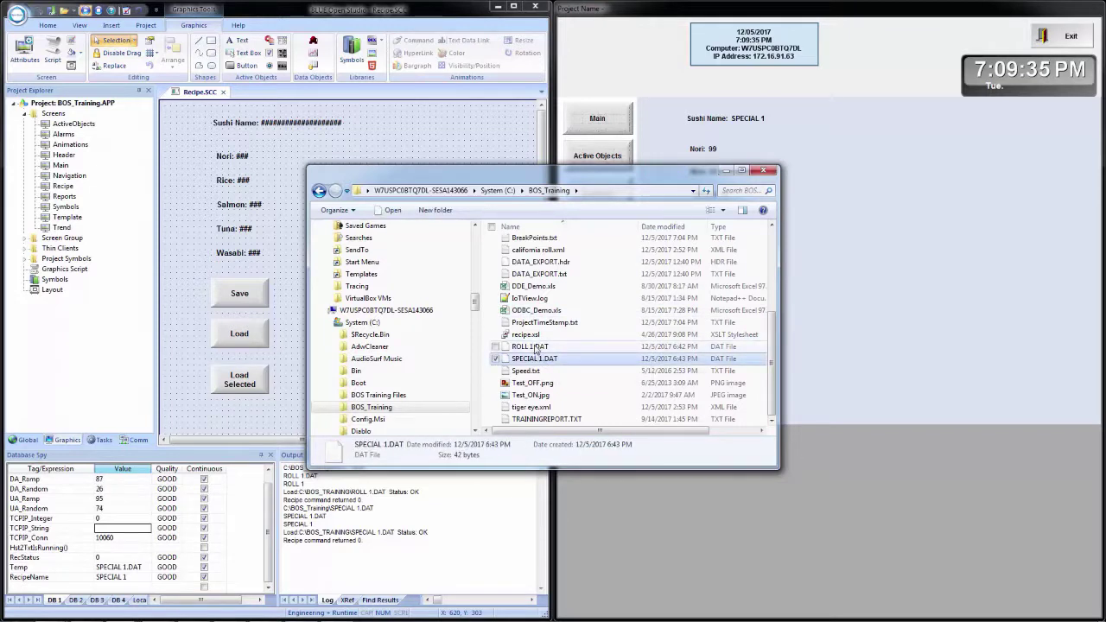
left_click(536, 347)
left_click(542, 360)
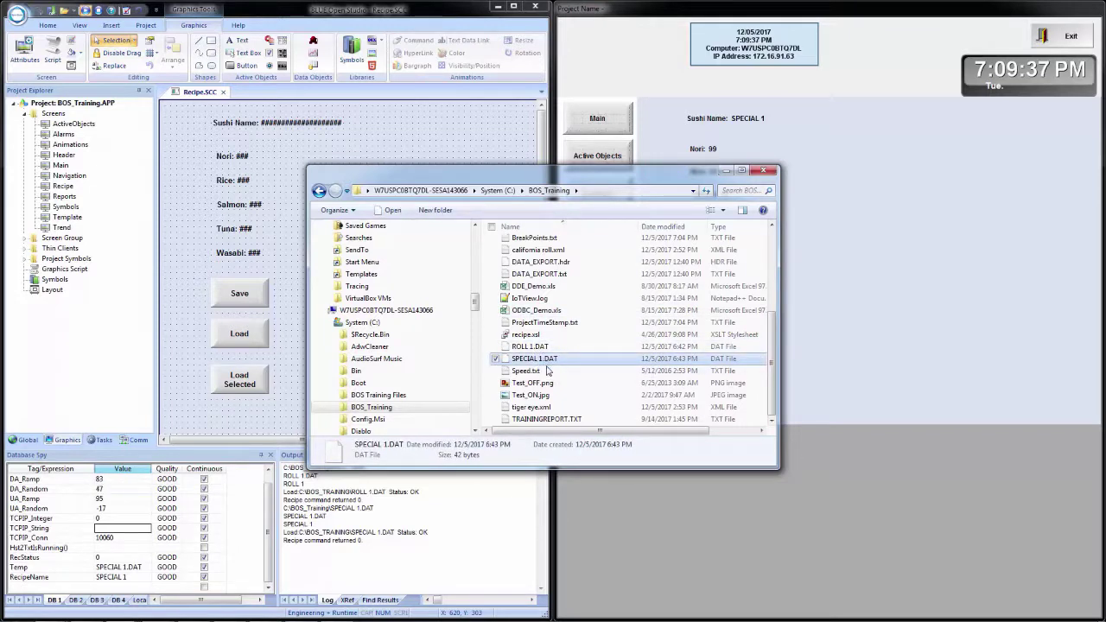
right_click(545, 363)
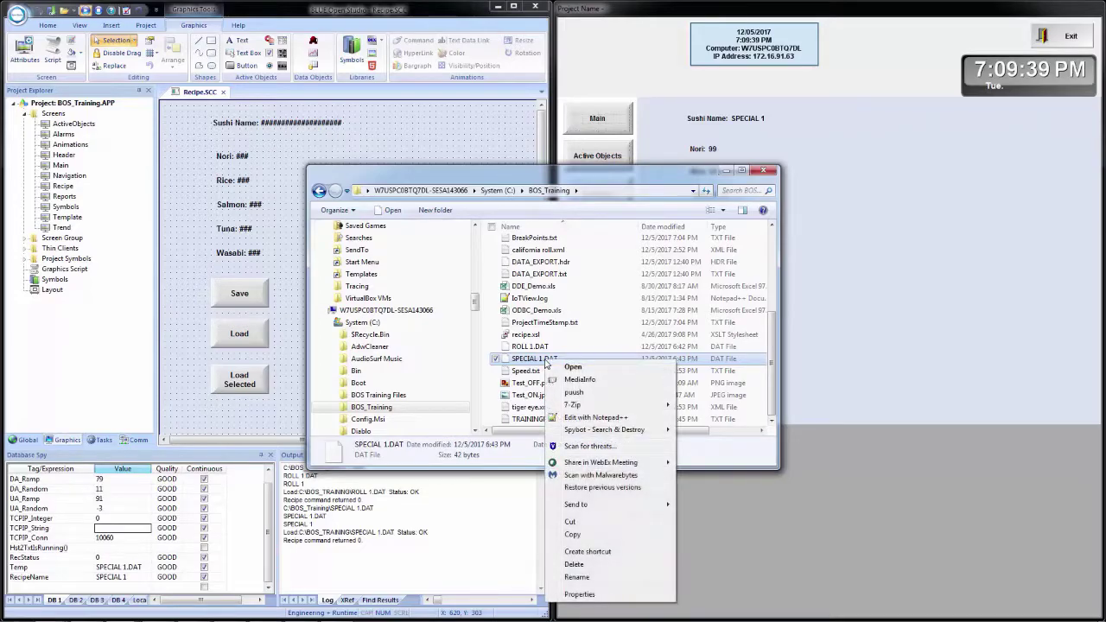
left_click(596, 417)
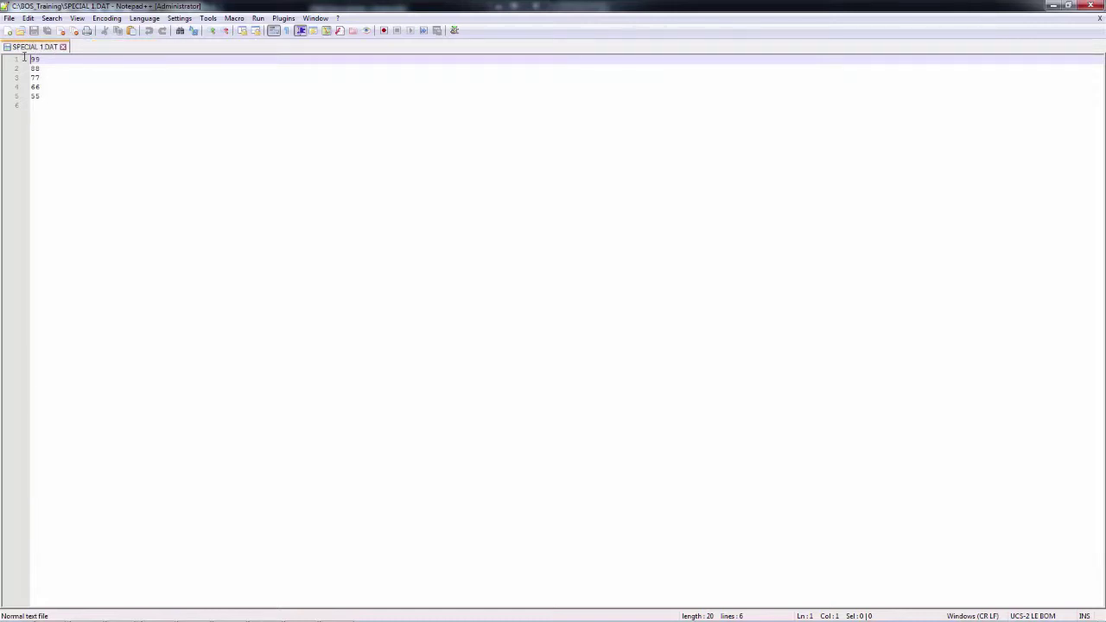
left_click(62, 47)
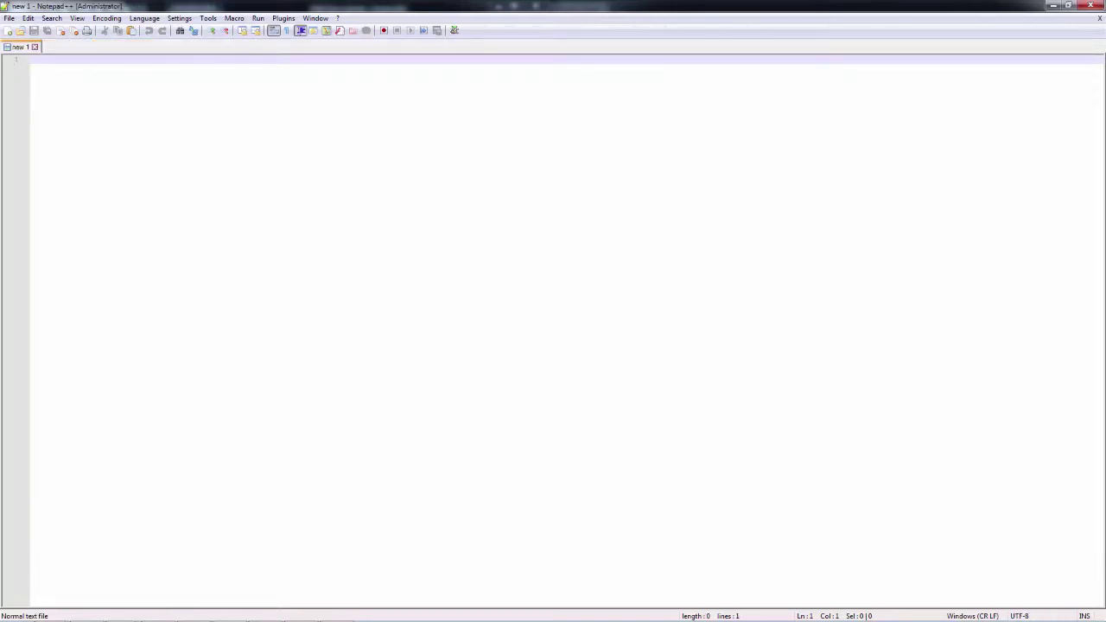
left_click(1090, 5)
Step: Switch back to BLUE Open Studio and enable Save As XML in the Recipe1: Sushi Recipe sheet
left_click(394, 150)
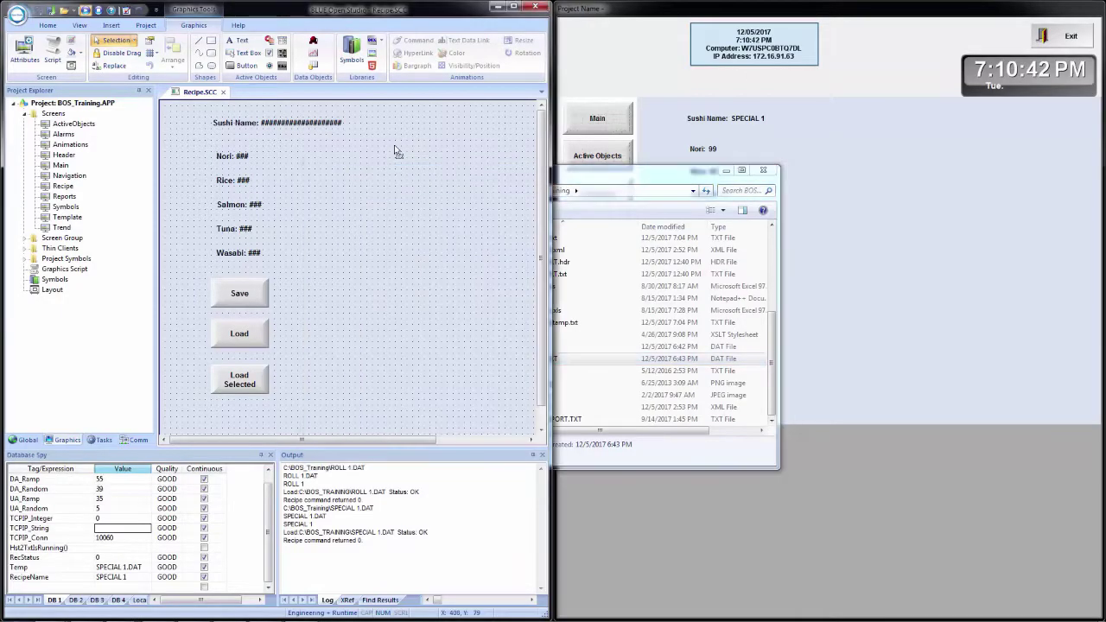
left_click(97, 441)
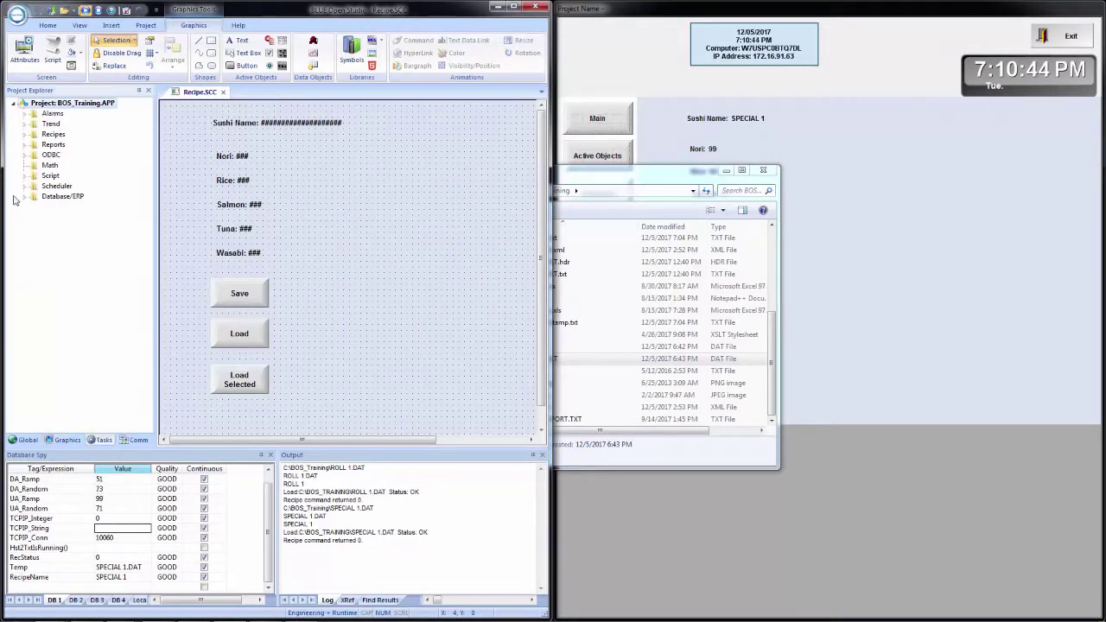
left_click(25, 134)
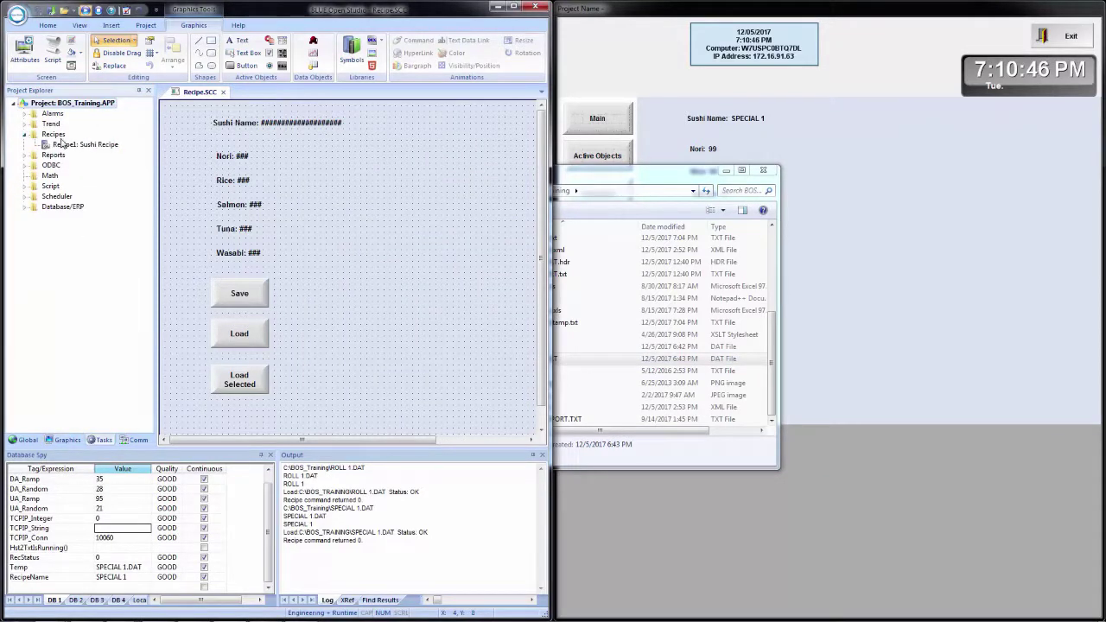
double_click(66, 145)
left_click(445, 140)
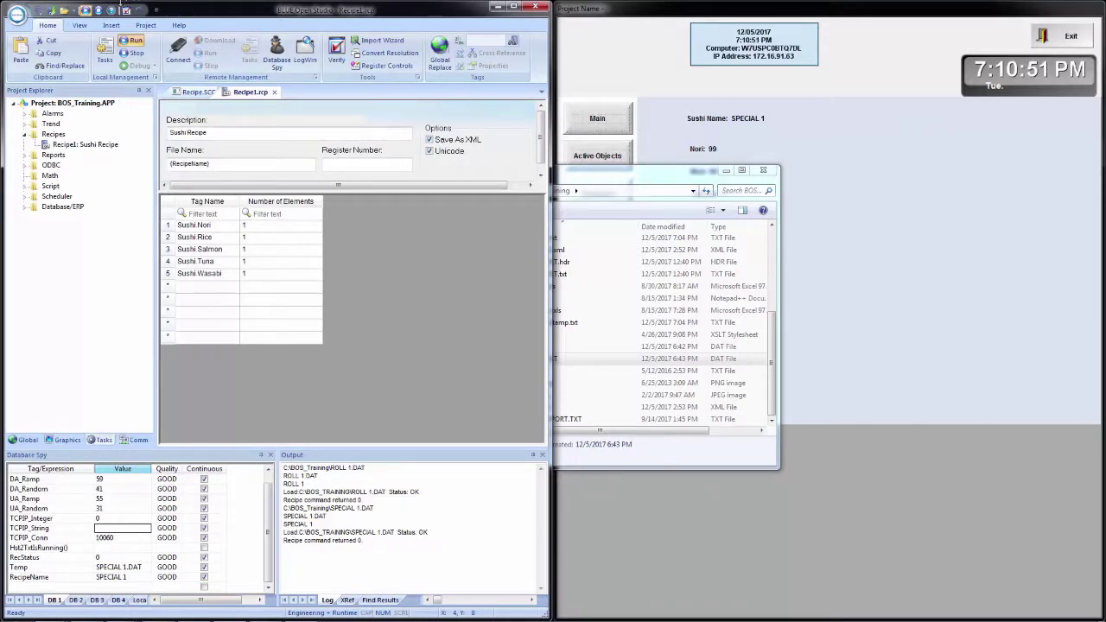
Step: Switch to the runtime's Recipe screen and save the current SPECIAL 1 recipe in XML format
left_click(848, 271)
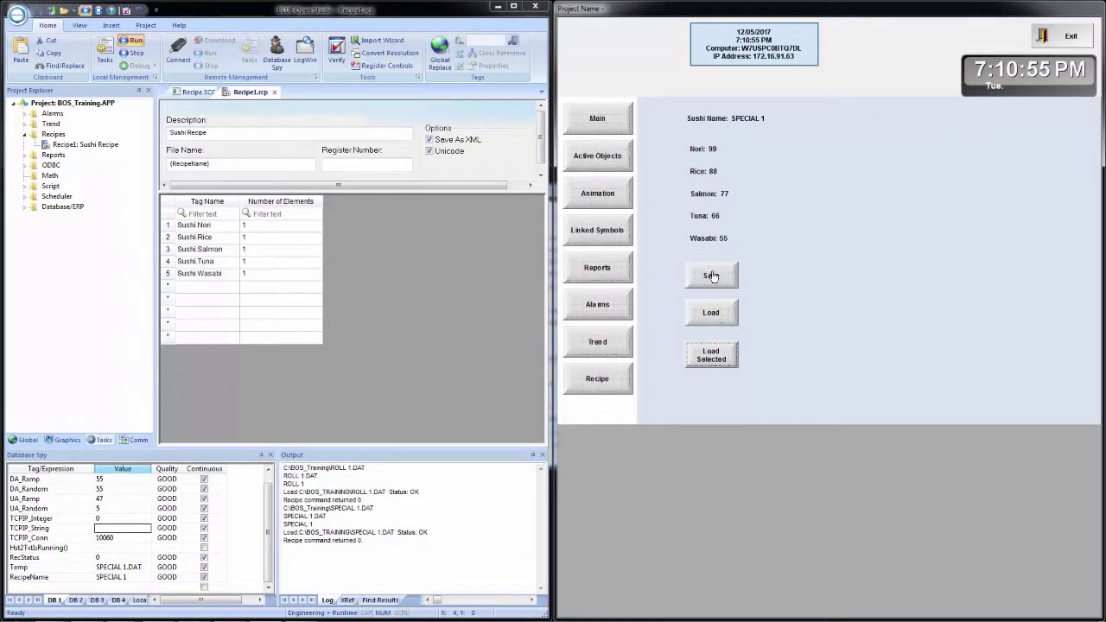
left_click(710, 281)
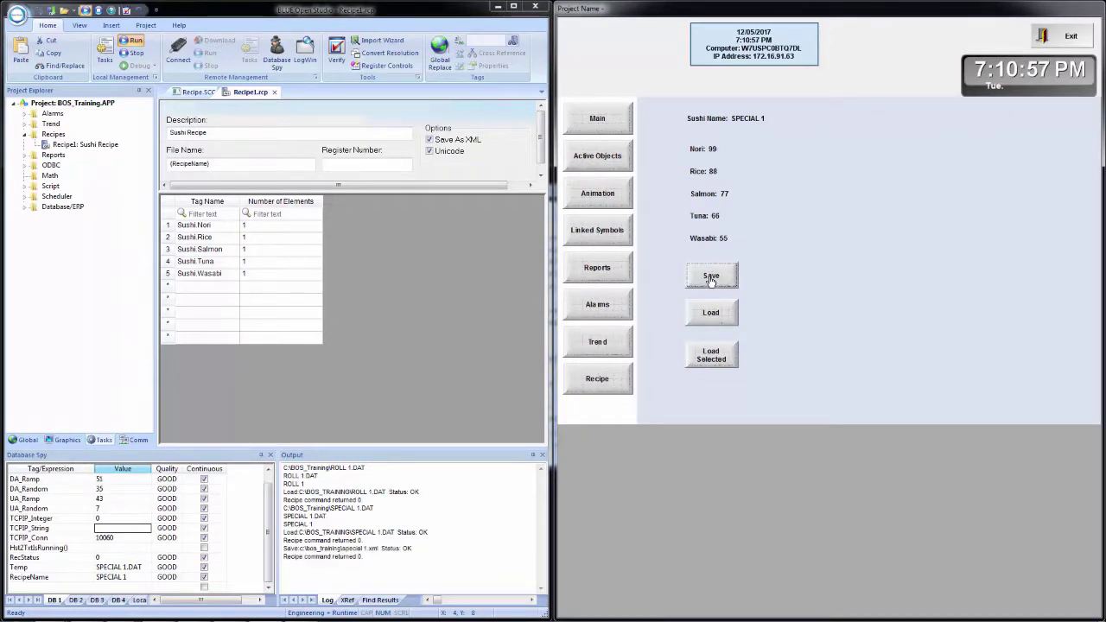
Step: Select ROLL 1.DAT through Load Selected in the runtime and save the ROLL 1 recipe in XML format
left_click(712, 363)
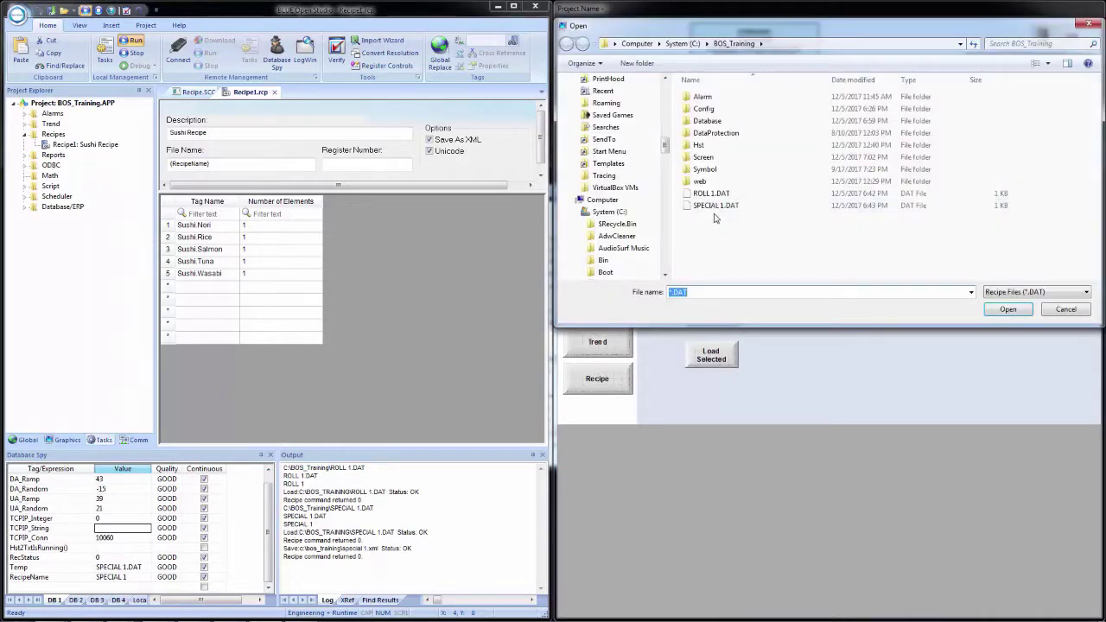
double_click(708, 195)
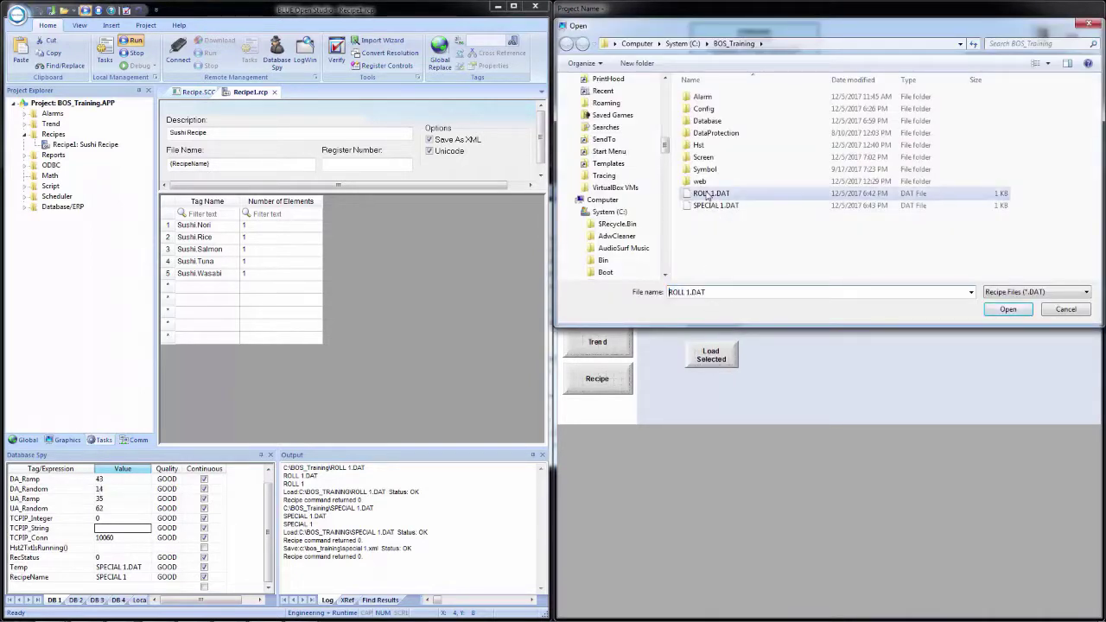
left_click(711, 276)
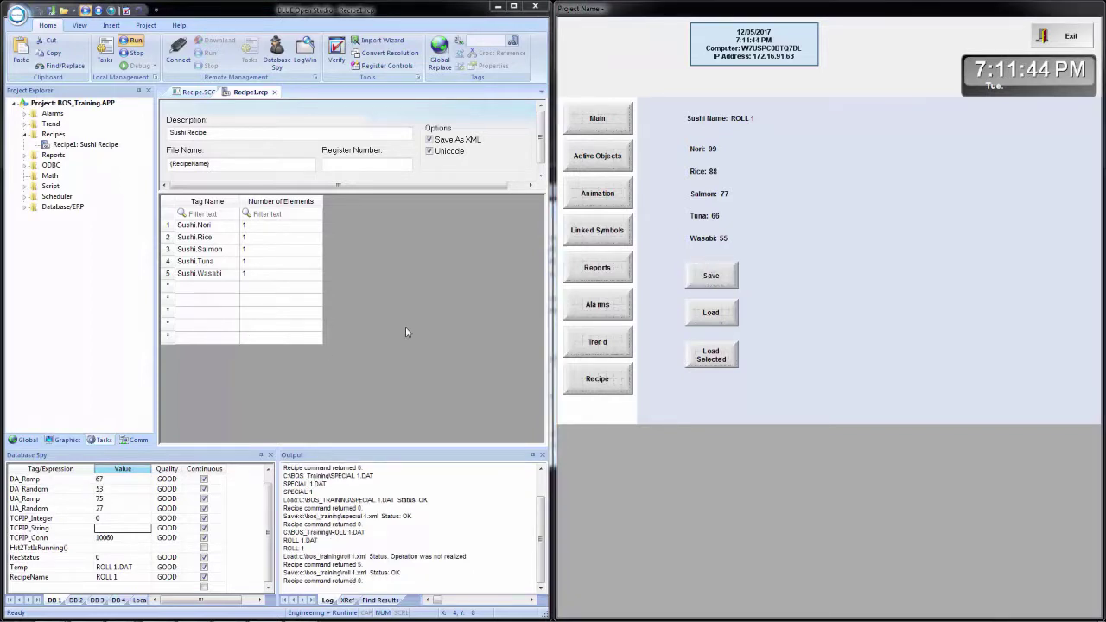
Step: Open the C:\BOS_Training folder in a new Windows Explorer window and locate the saved recipe XML files
key("super+e")
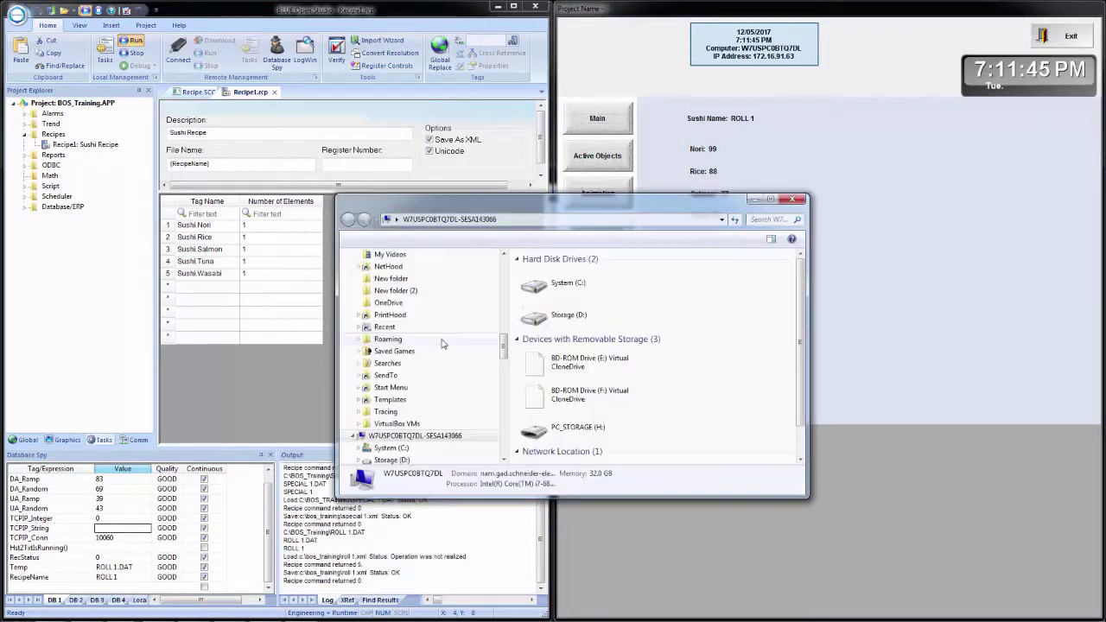
left_click(575, 289)
key("Return")
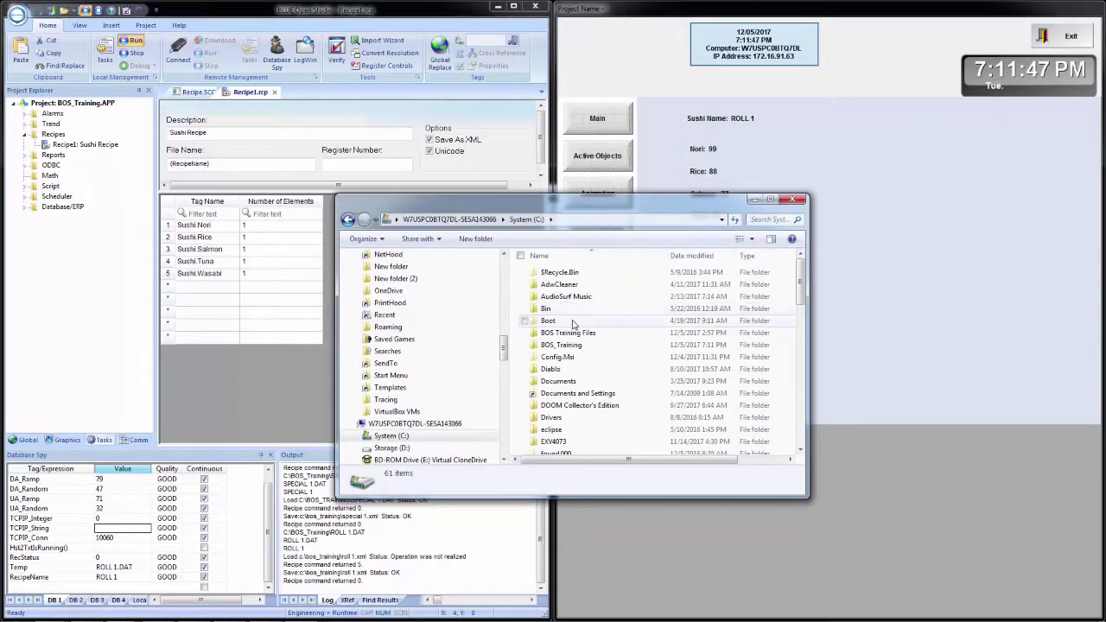
left_click(561, 344)
scroll(610, 334, "down", 5)
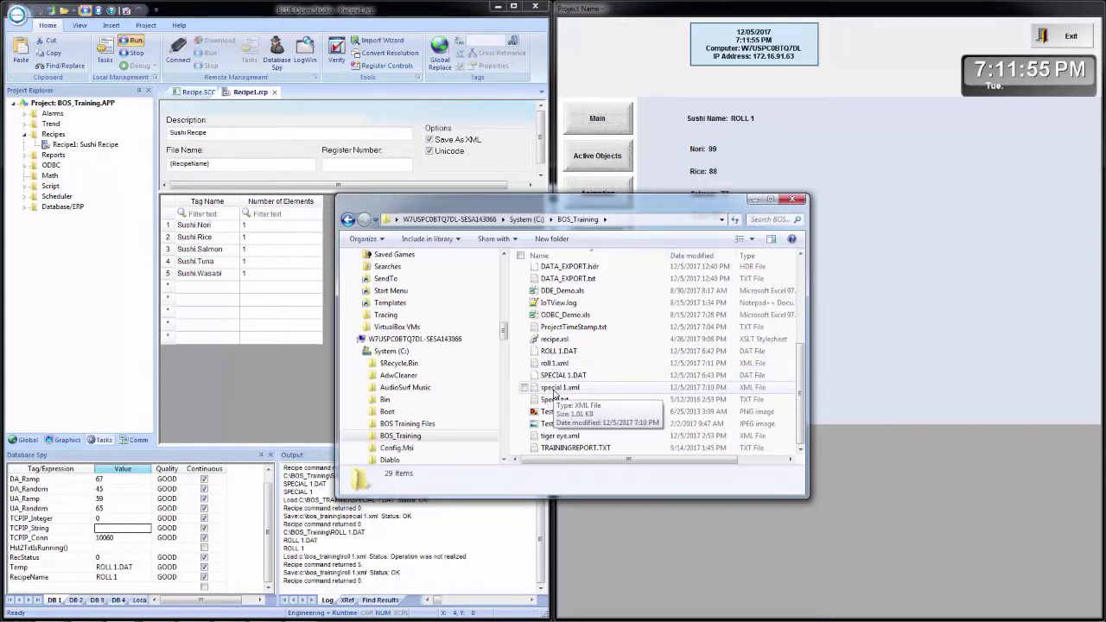
Step: Open special 1.xml in Notepad++ and examine the stored Sushi.Nori and Sushi.Rice values
left_click(556, 393)
right_click(556, 389)
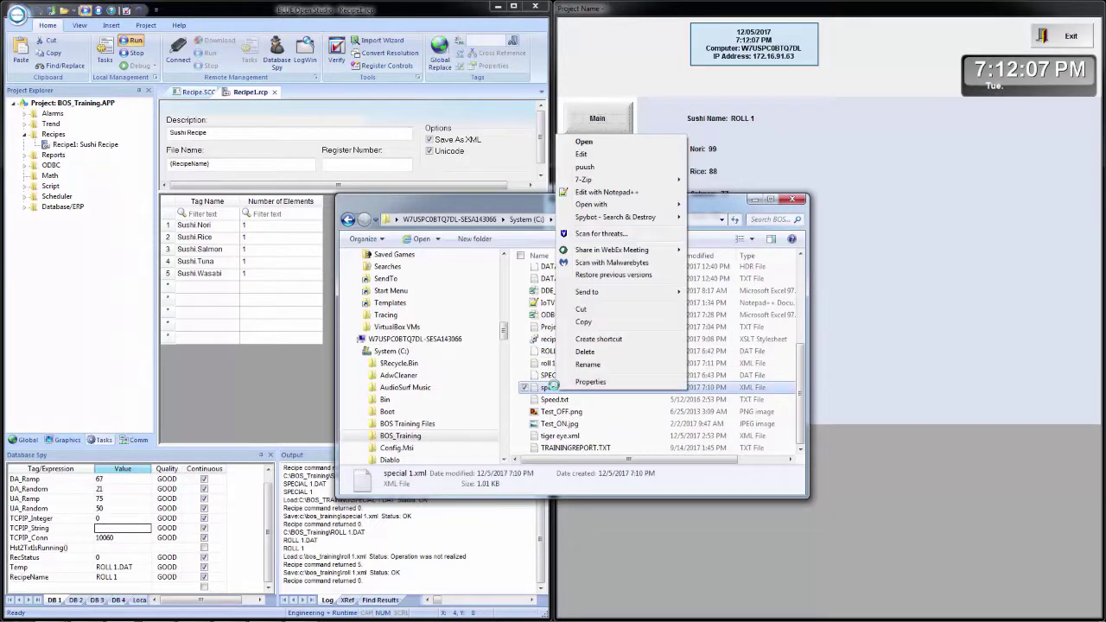
left_click(596, 192)
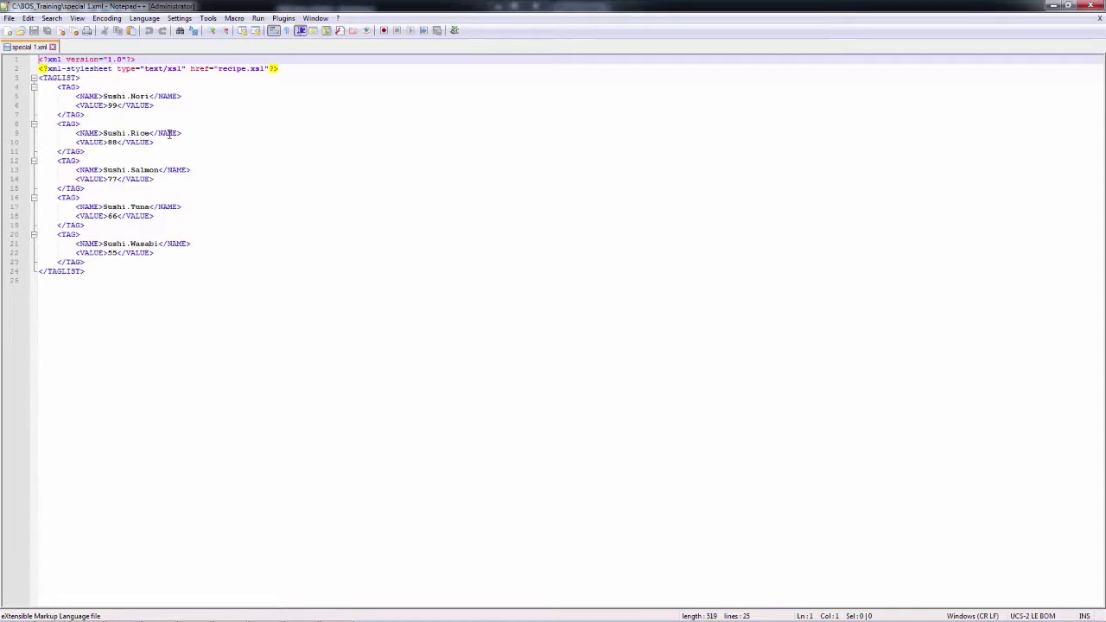
double_click(112, 106)
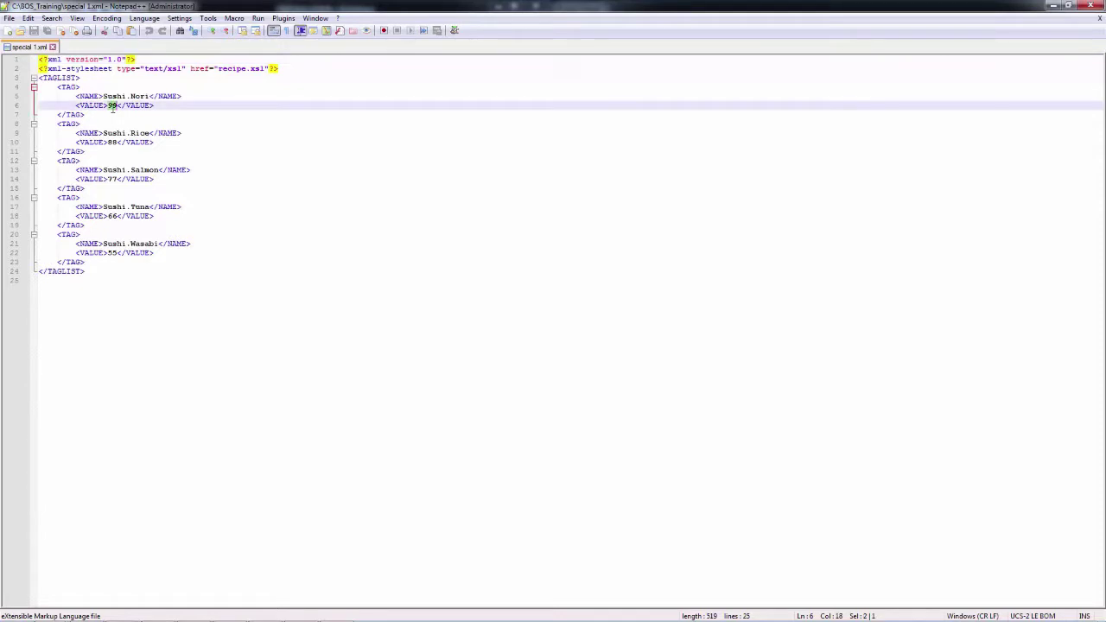
triple_click(116, 144)
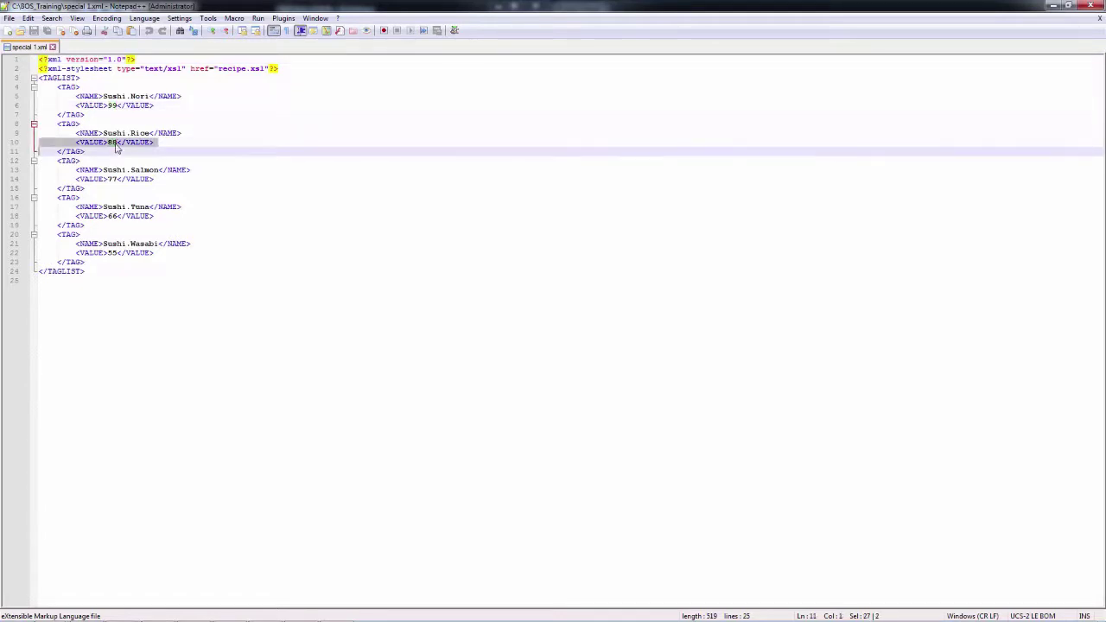
left_click(116, 143)
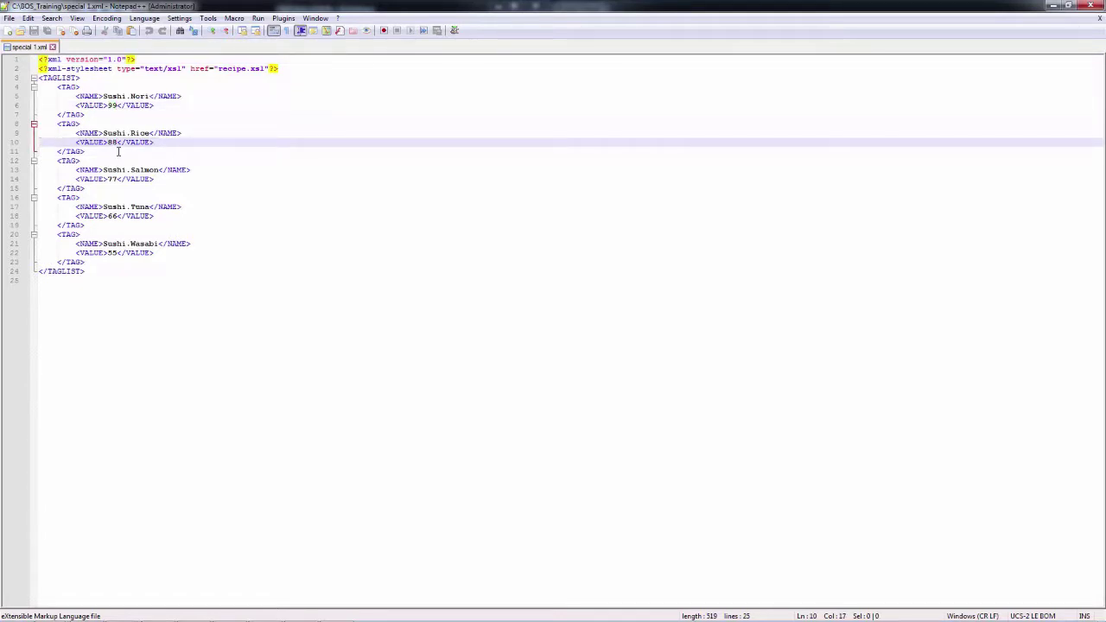